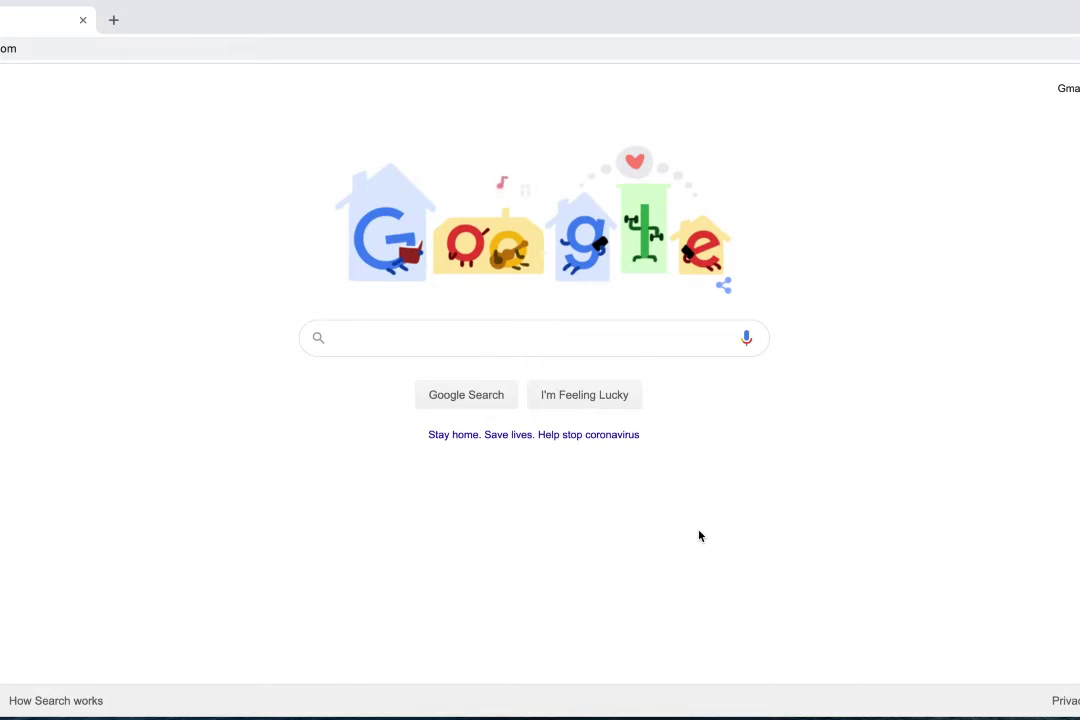
Step: Search Google for 'google search console' and open the Search Console about page from the results
click(464, 352)
text(google search co)
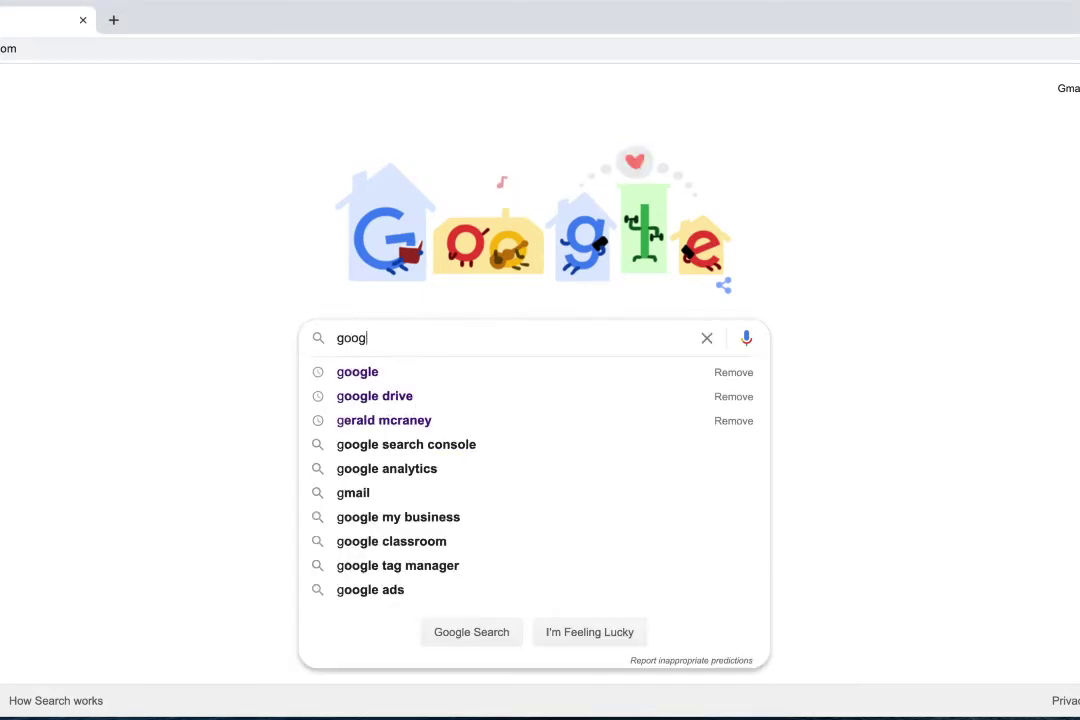
text(nsole)
key(Return)
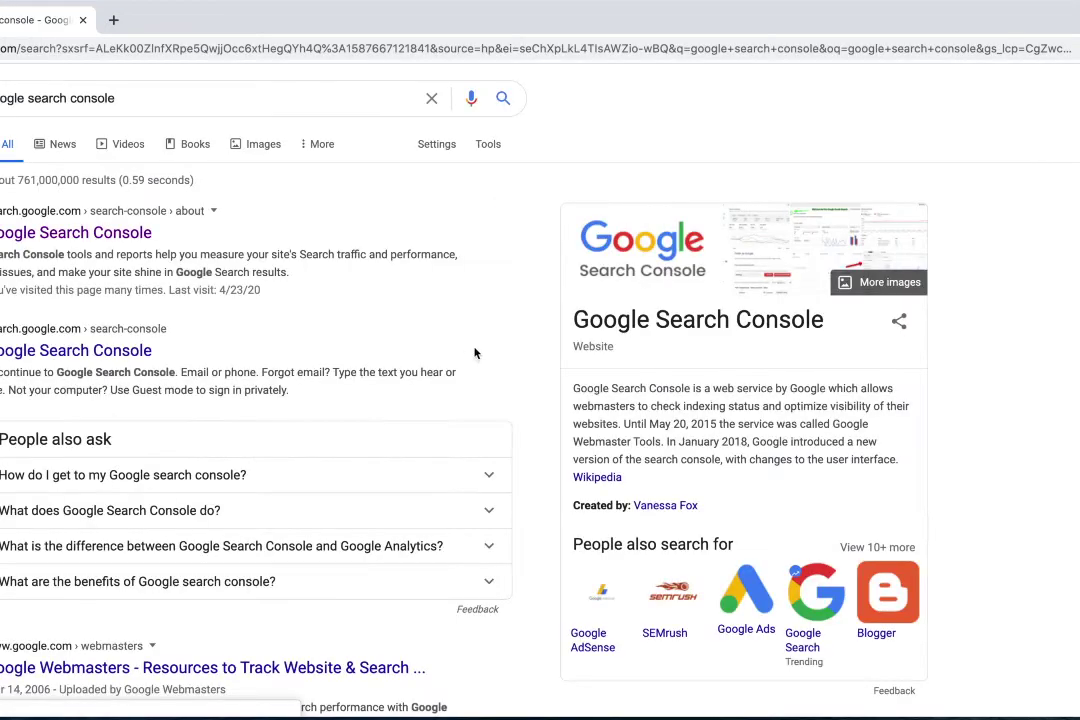
click(86, 242)
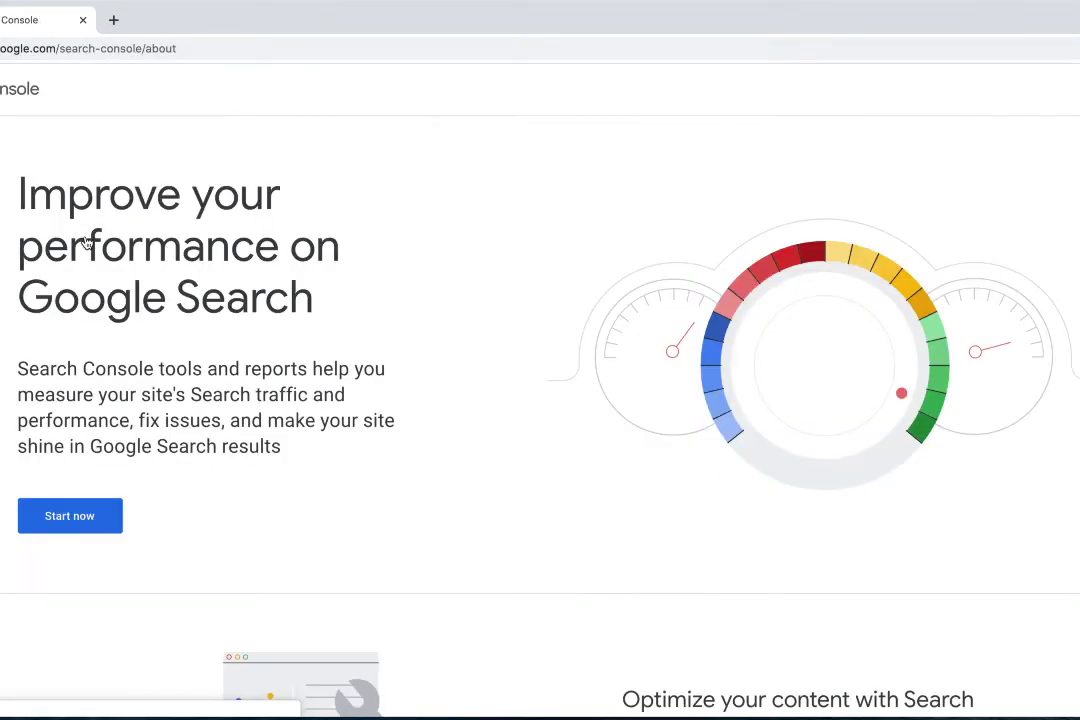
Step: Start Search Console and open the Search results report under Performance on the Overview page
click(75, 525)
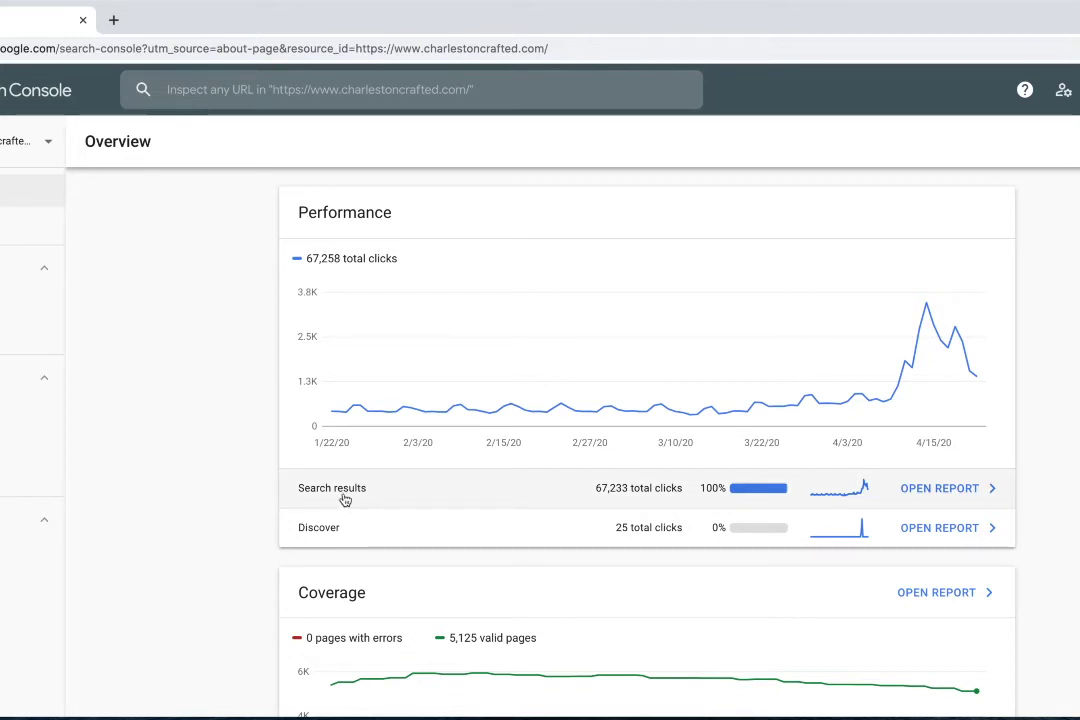
click(345, 500)
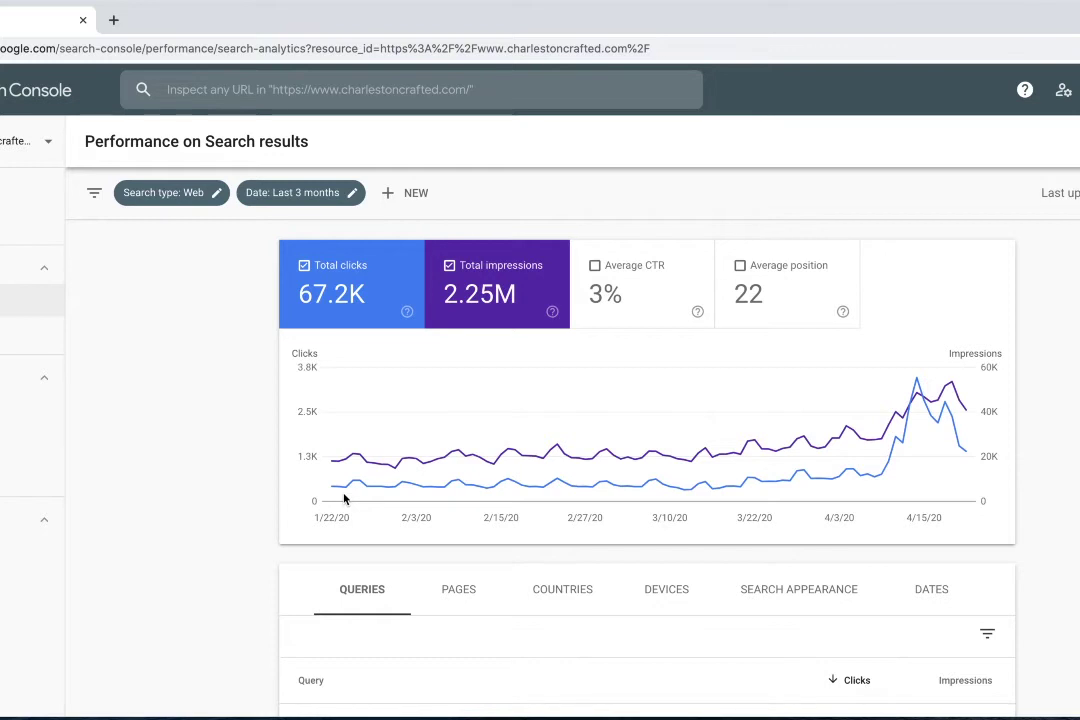
click(164, 198)
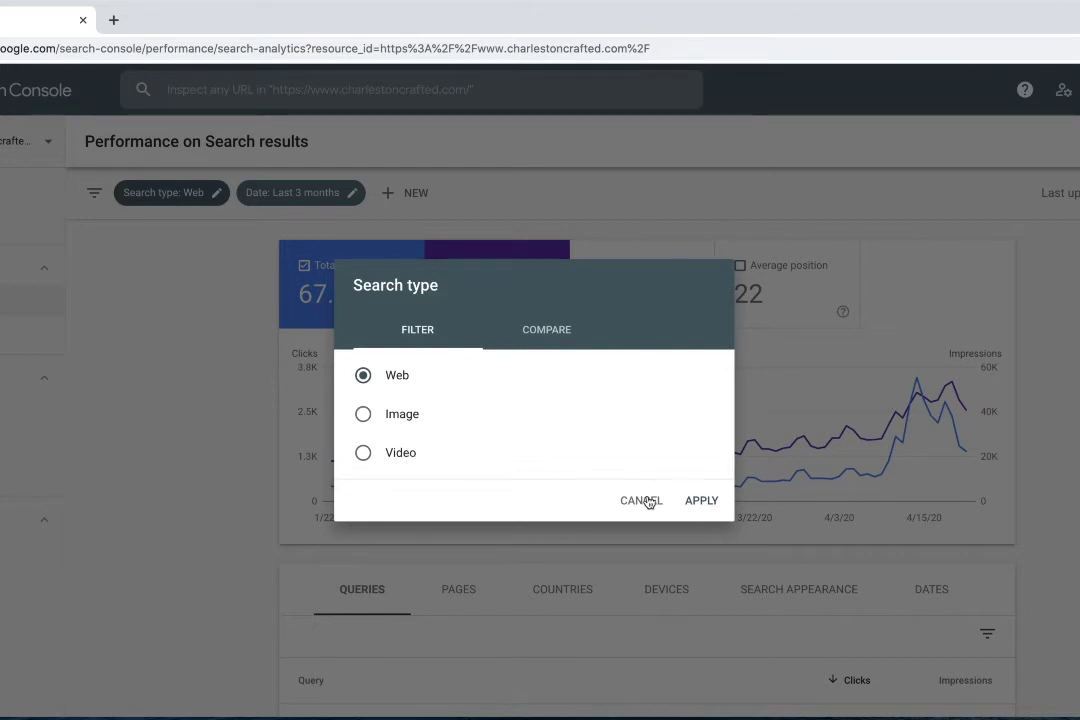
click(646, 501)
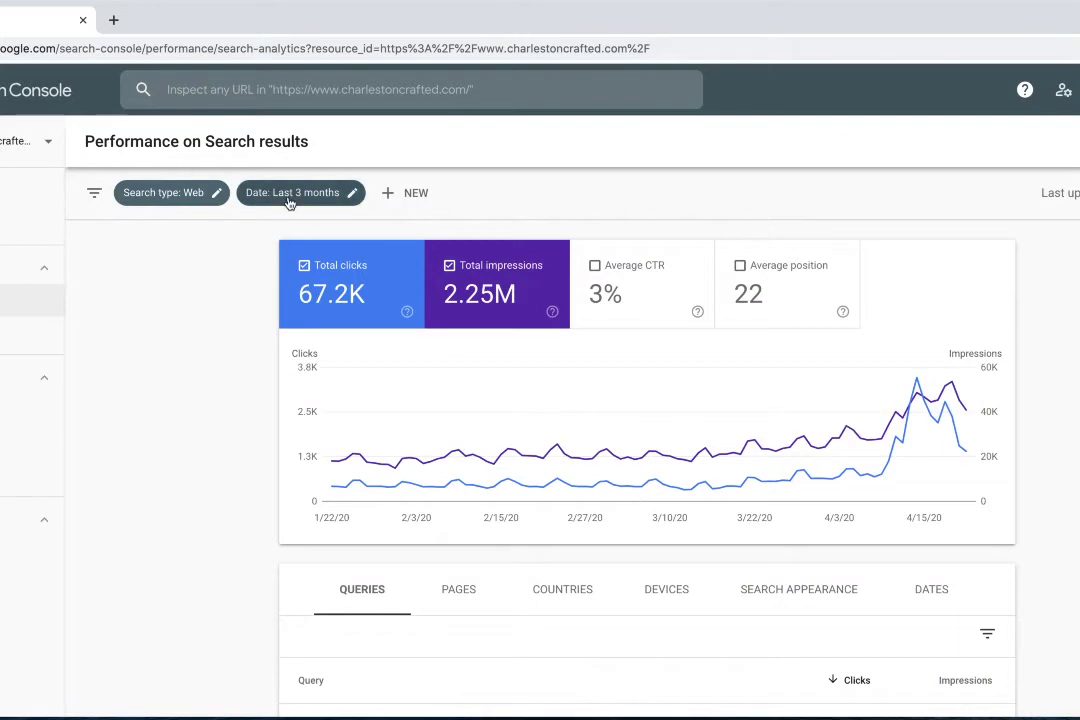
click(289, 197)
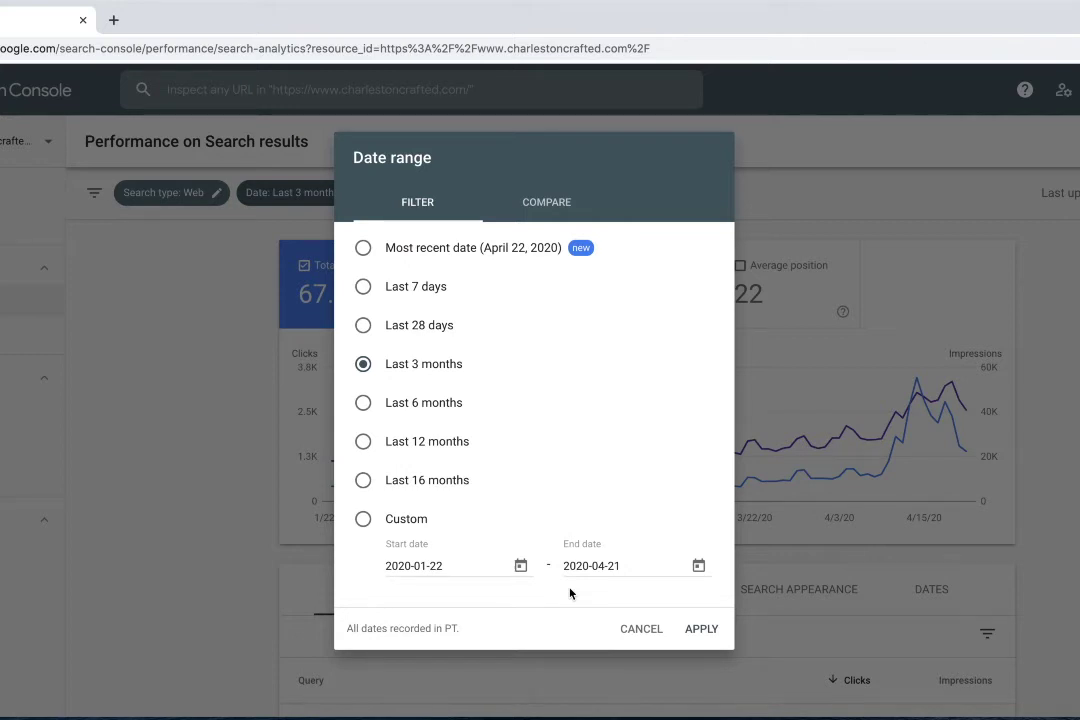
click(365, 404)
click(364, 520)
click(433, 570)
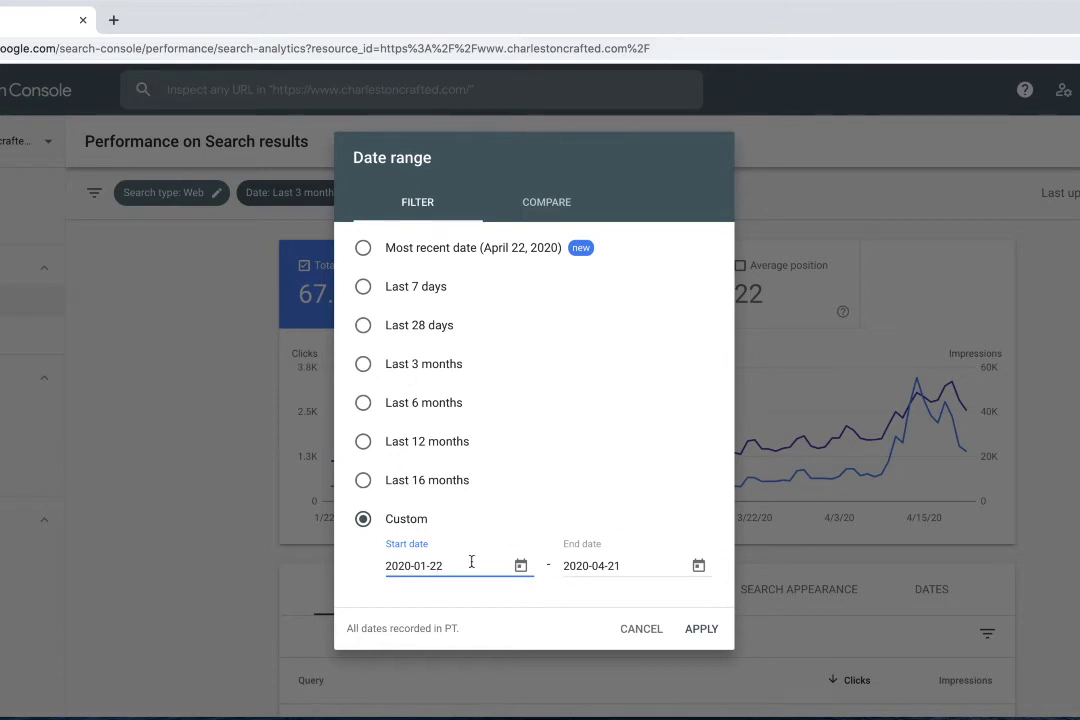
click(628, 634)
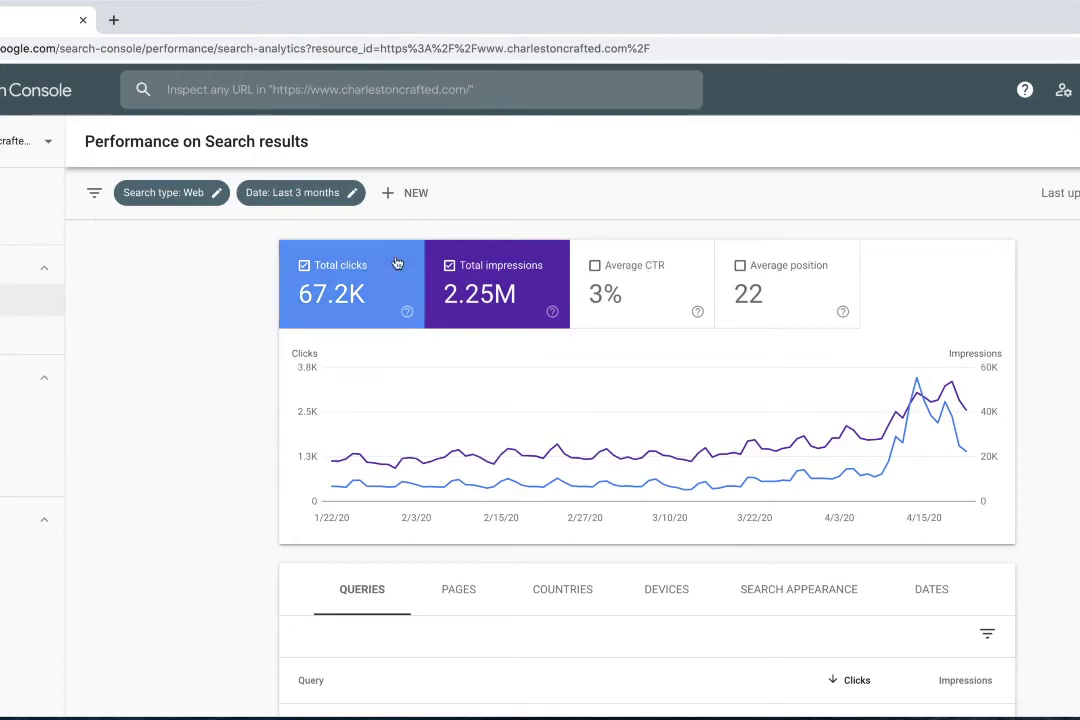
click(412, 193)
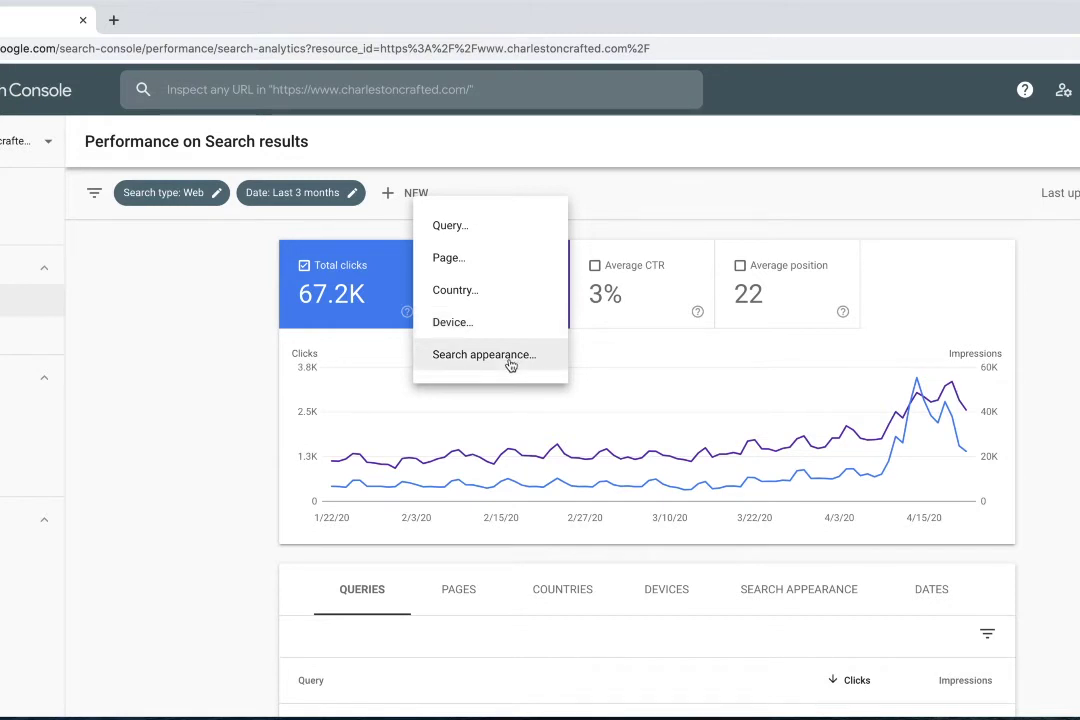
click(510, 365)
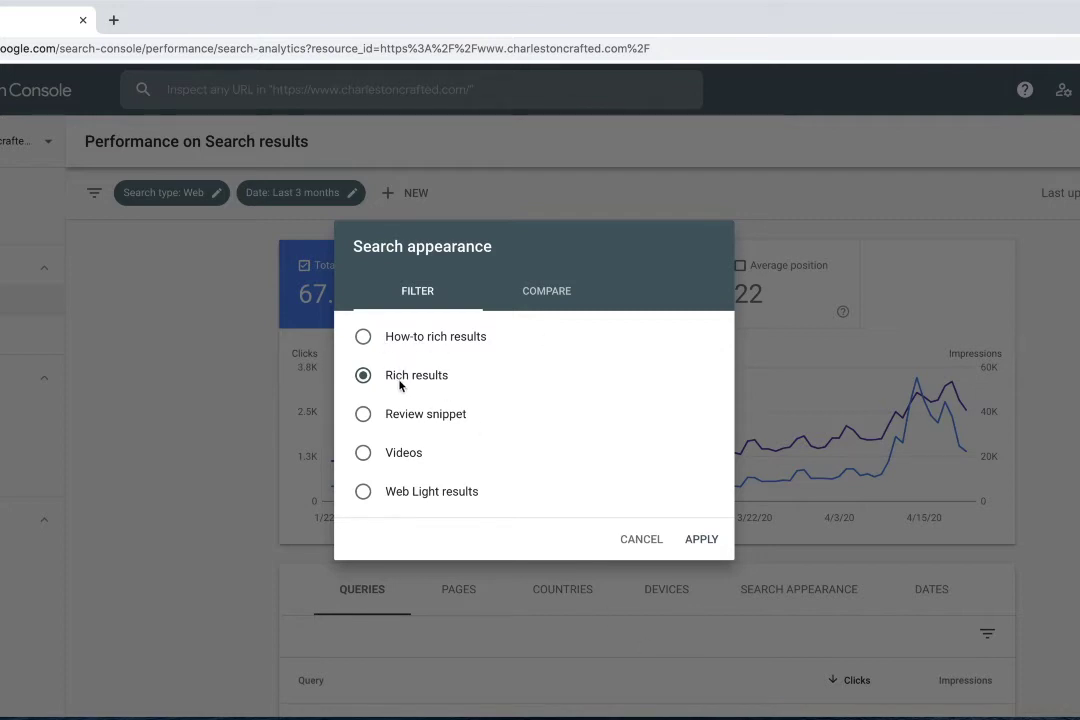
click(624, 532)
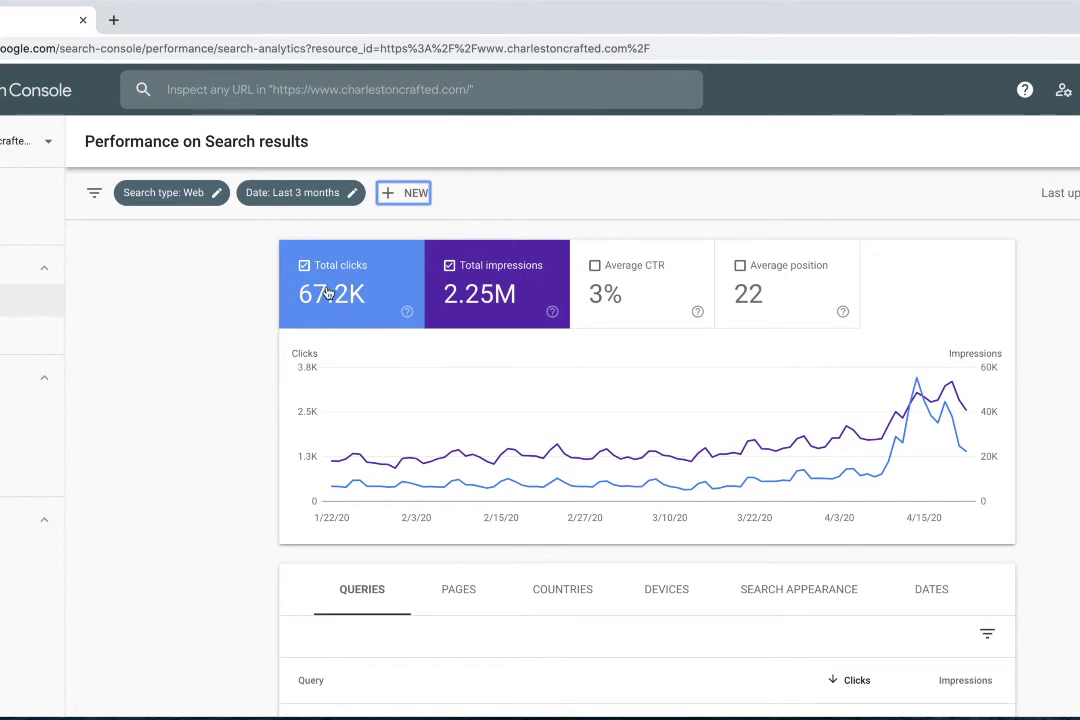
Step: Enable the Average CTR and Average position cards so all four metrics are charted
mouse_move(325, 295)
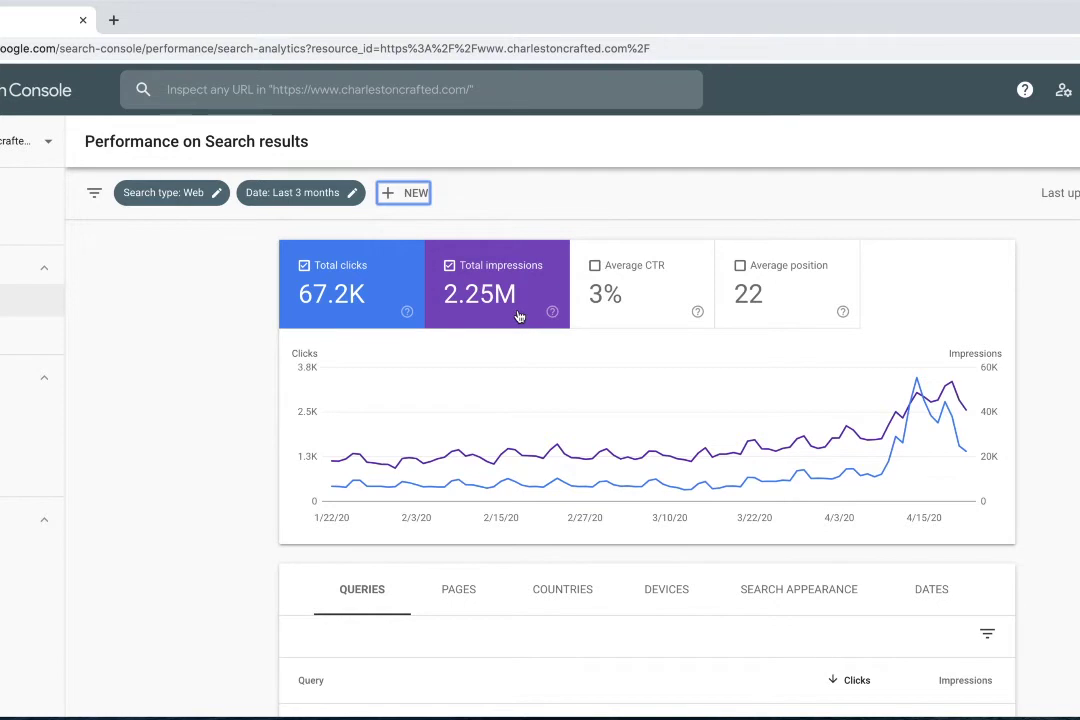
click(639, 311)
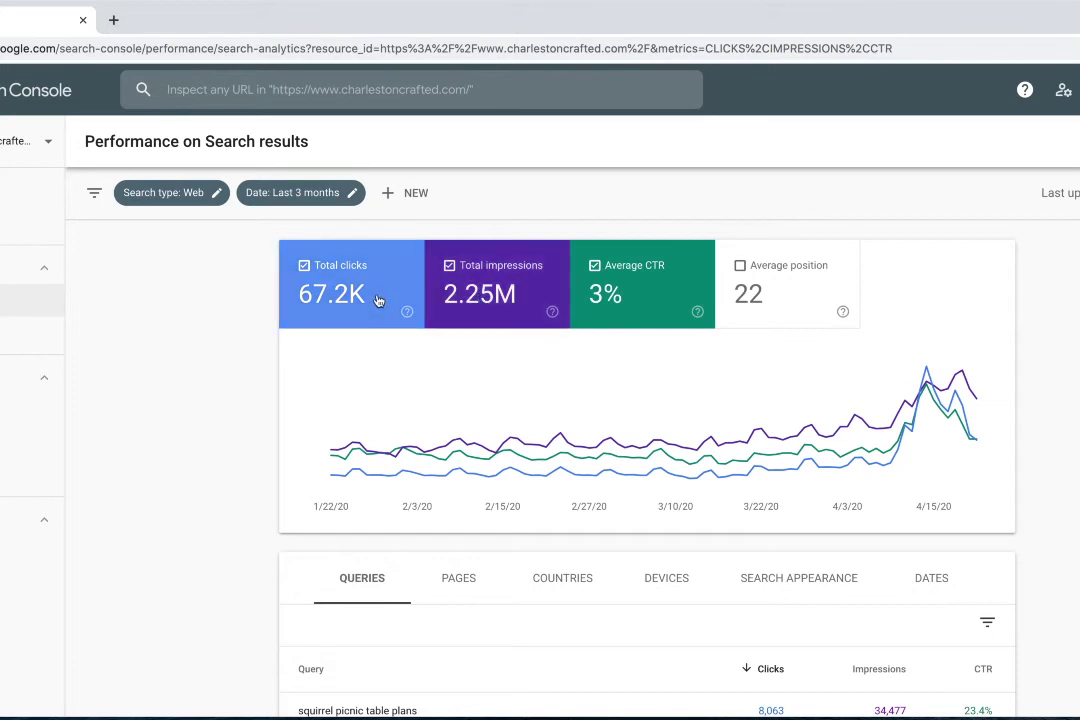
click(748, 300)
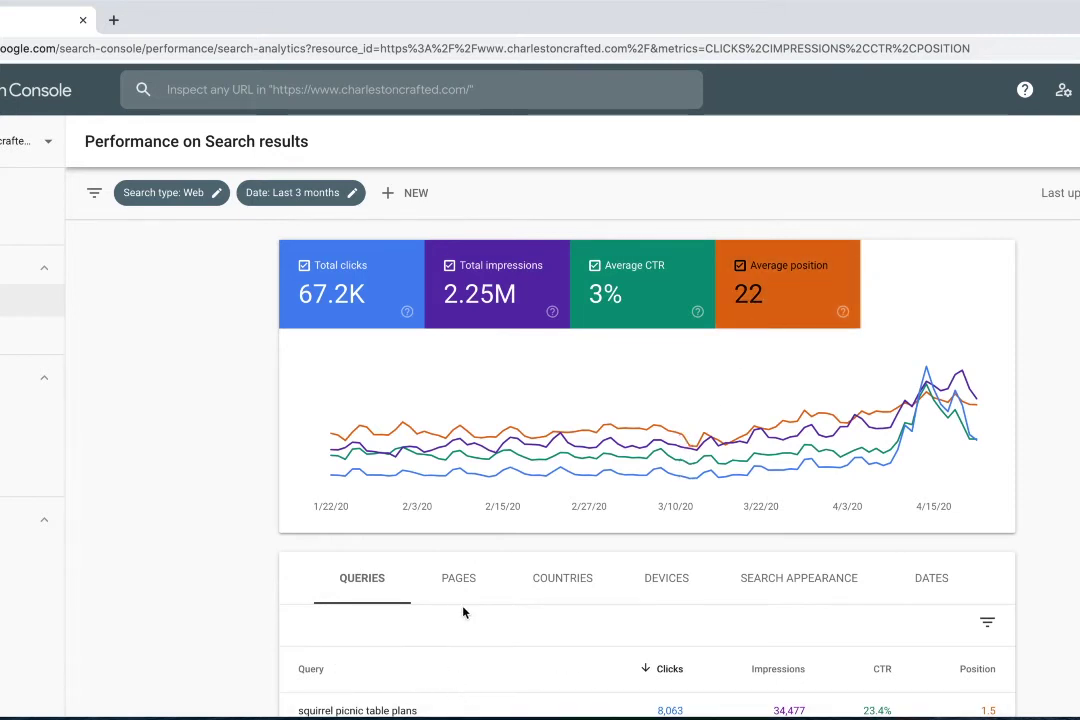
Step: Scroll through the performance report and review the available filter types
scroll(465, 611, down, 1)
scroll(465, 612, down, 1)
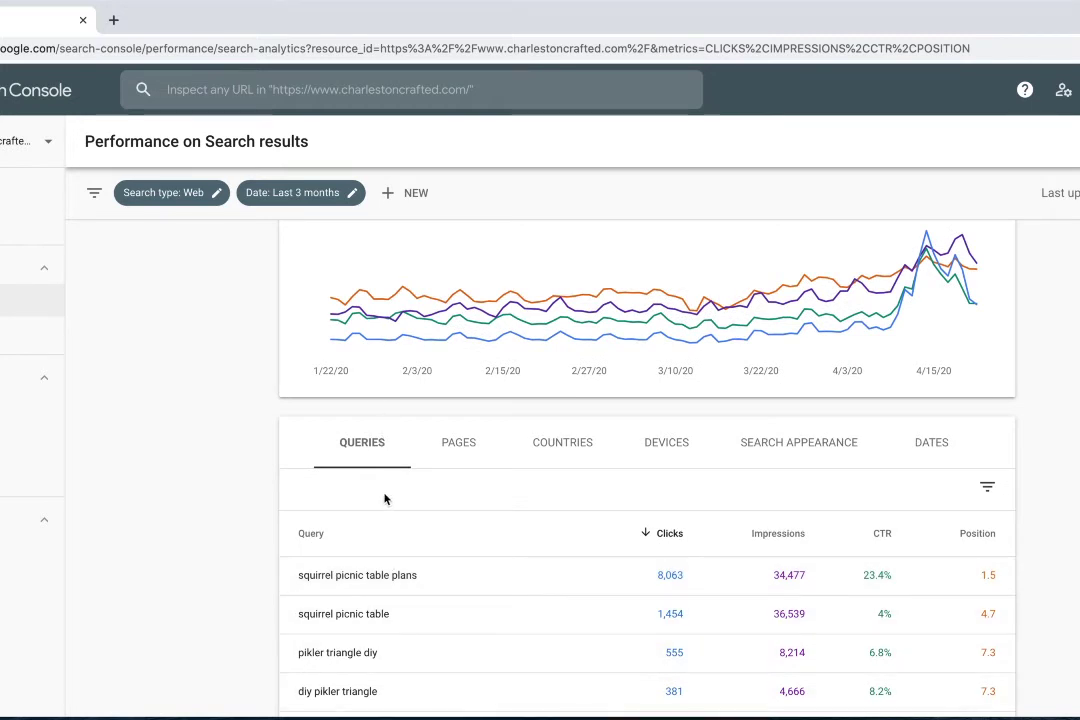
scroll(485, 545, down, 1)
scroll(449, 418, up, 3)
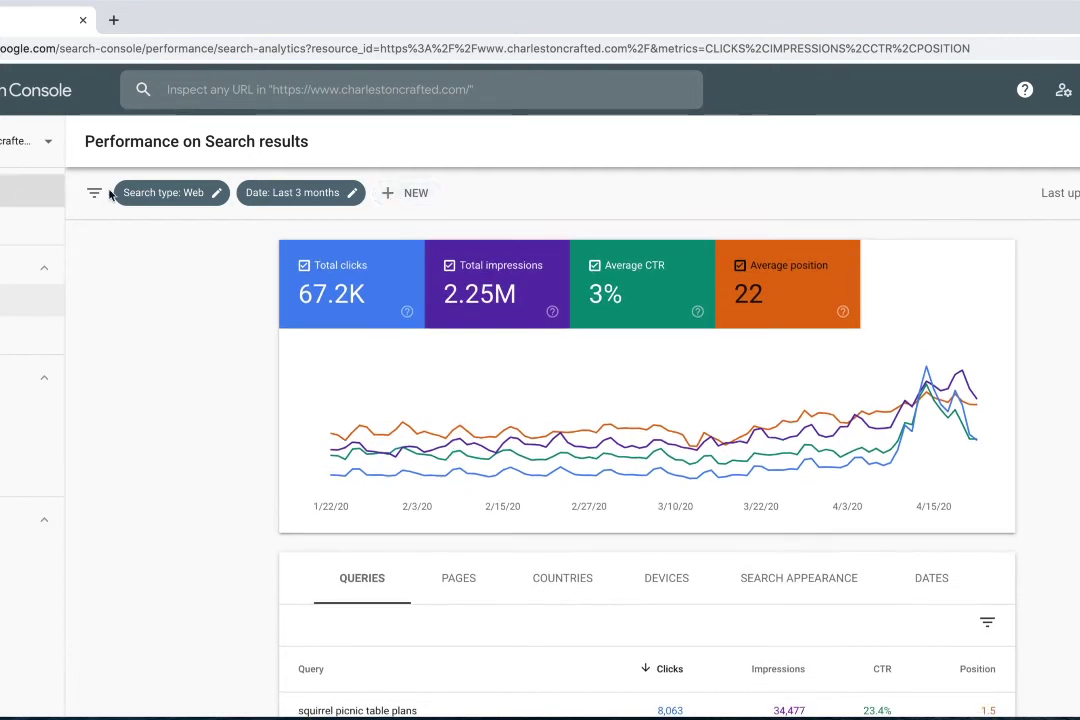
click(416, 193)
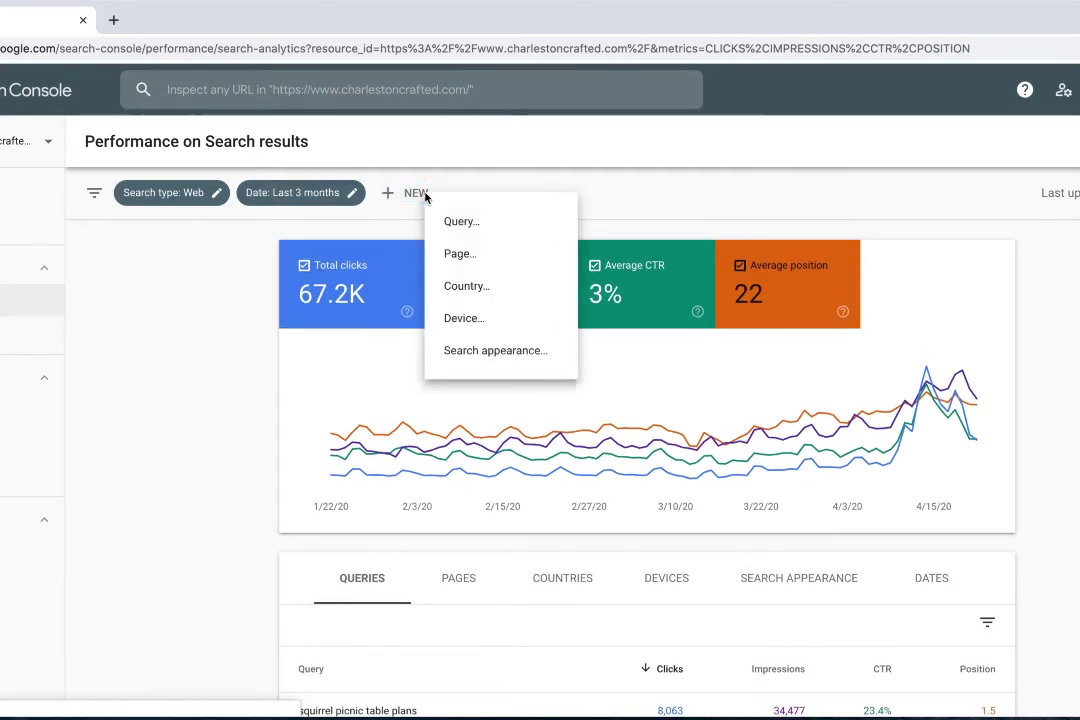
click(362, 603)
Step: Break the table down by Pages, then by Countries, then by Devices
scroll(381, 605, down, 1)
scroll(381, 605, down, 2)
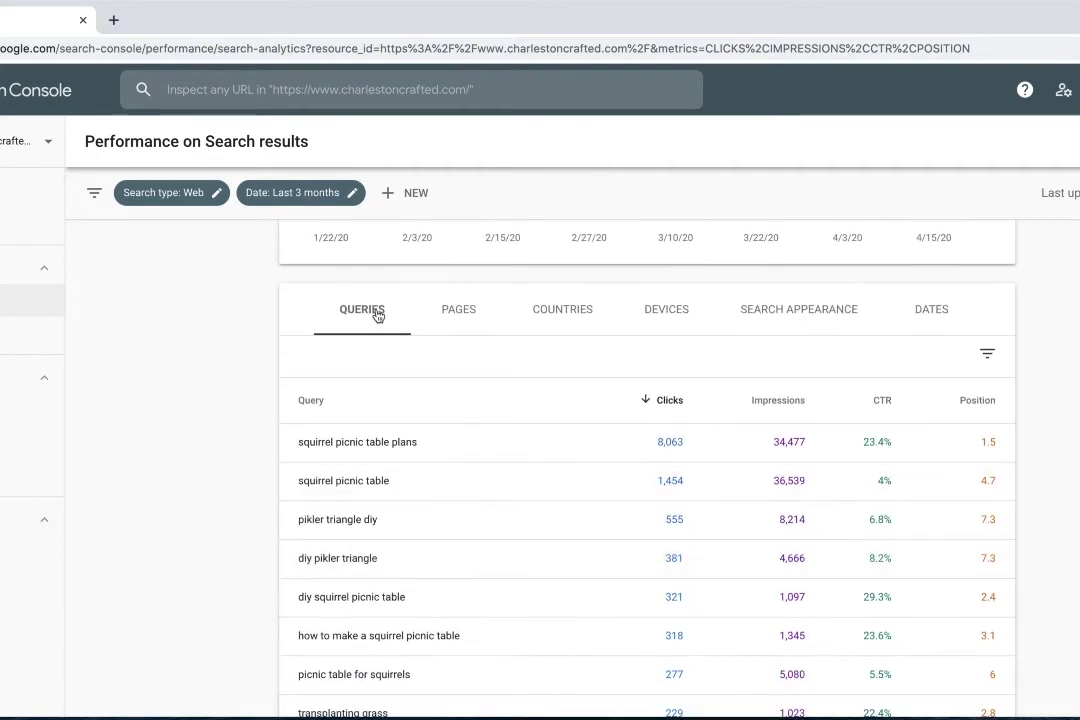
click(455, 316)
scroll(421, 501, down, 3)
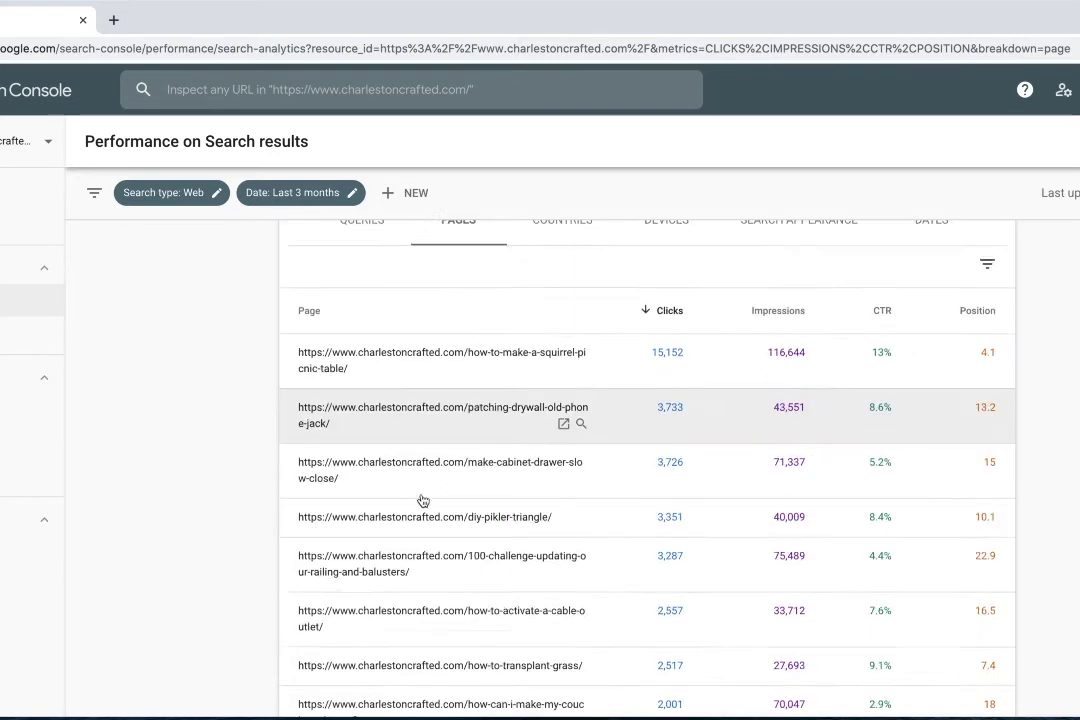
scroll(421, 500, up, 1)
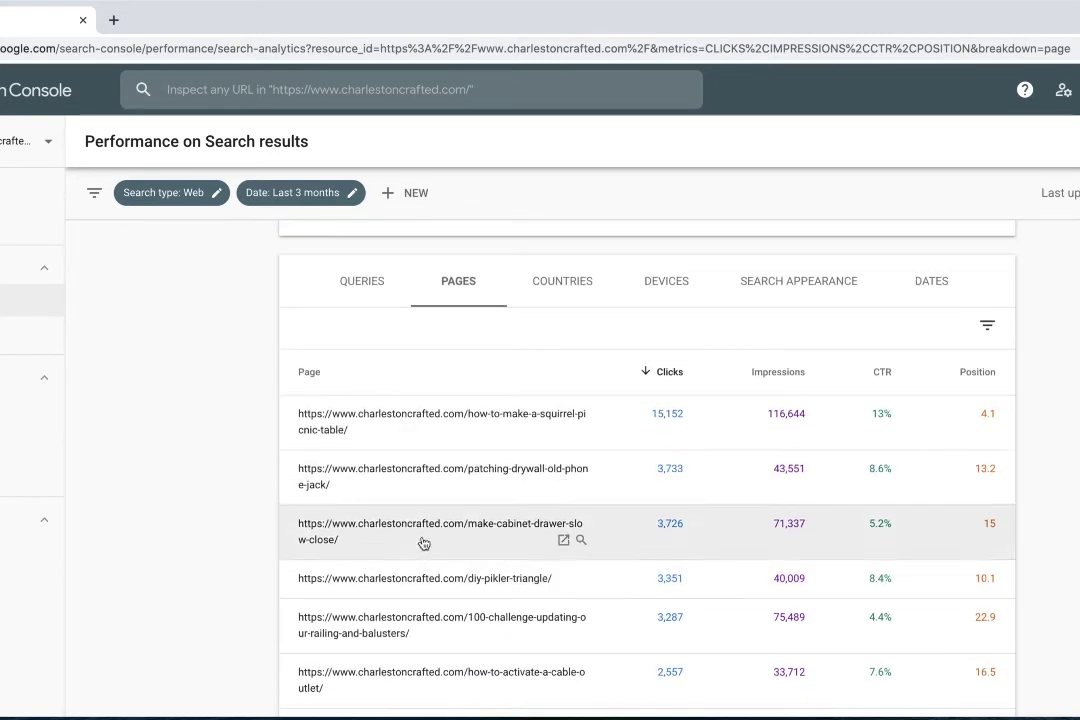
scroll(592, 450, up, 1)
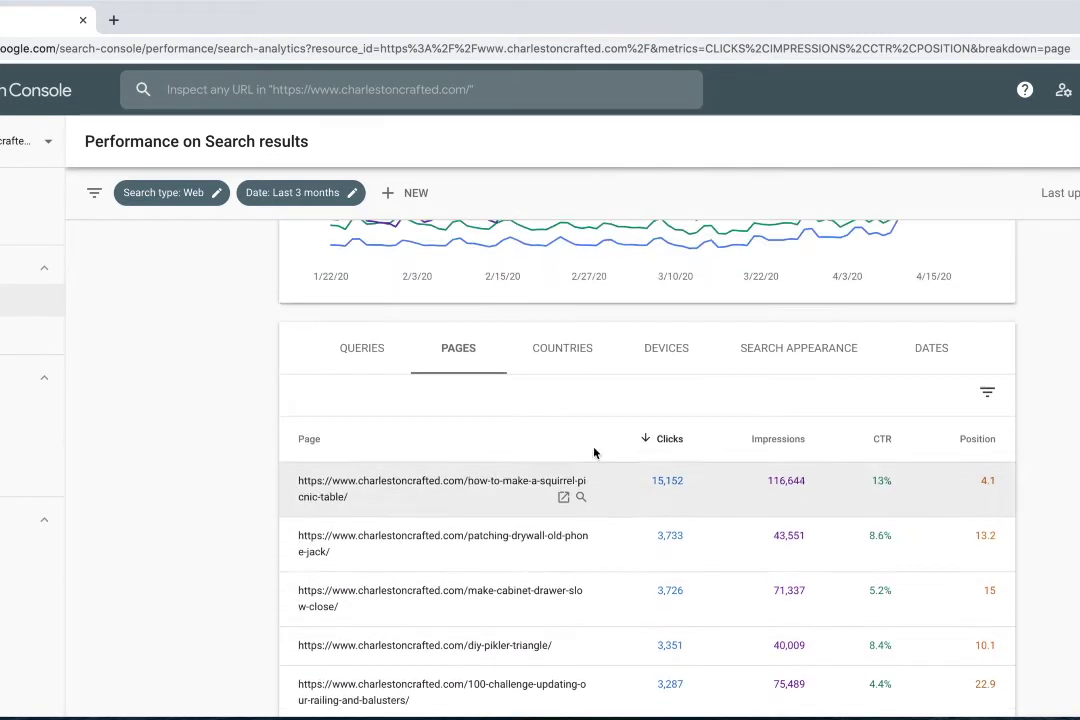
click(586, 352)
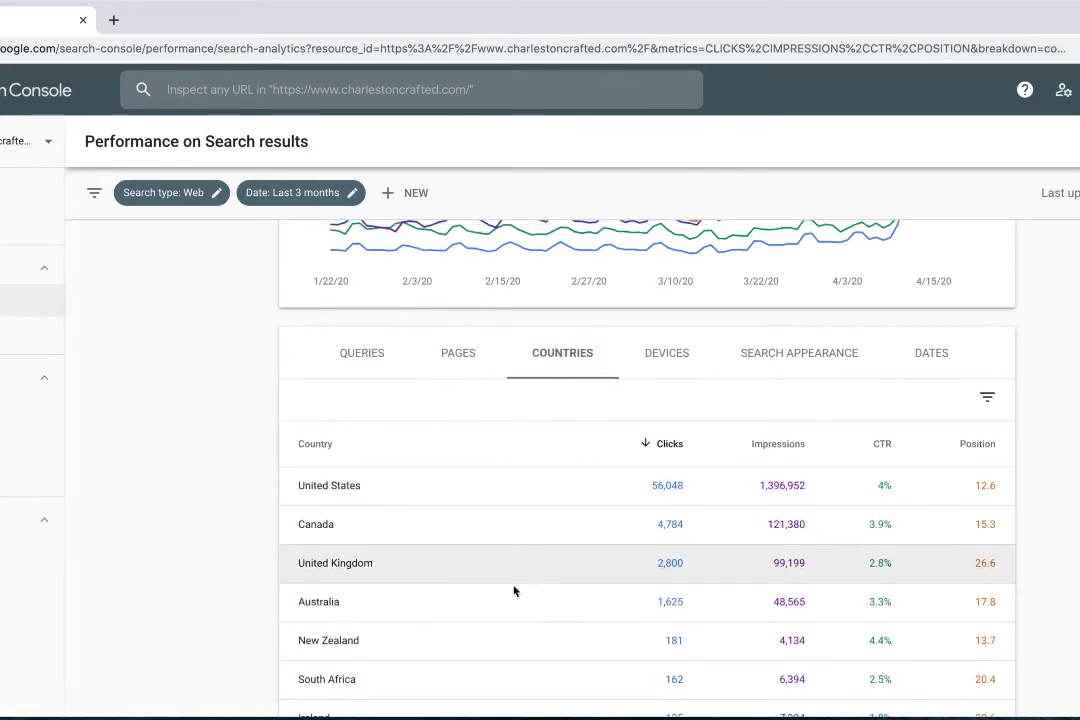
click(672, 353)
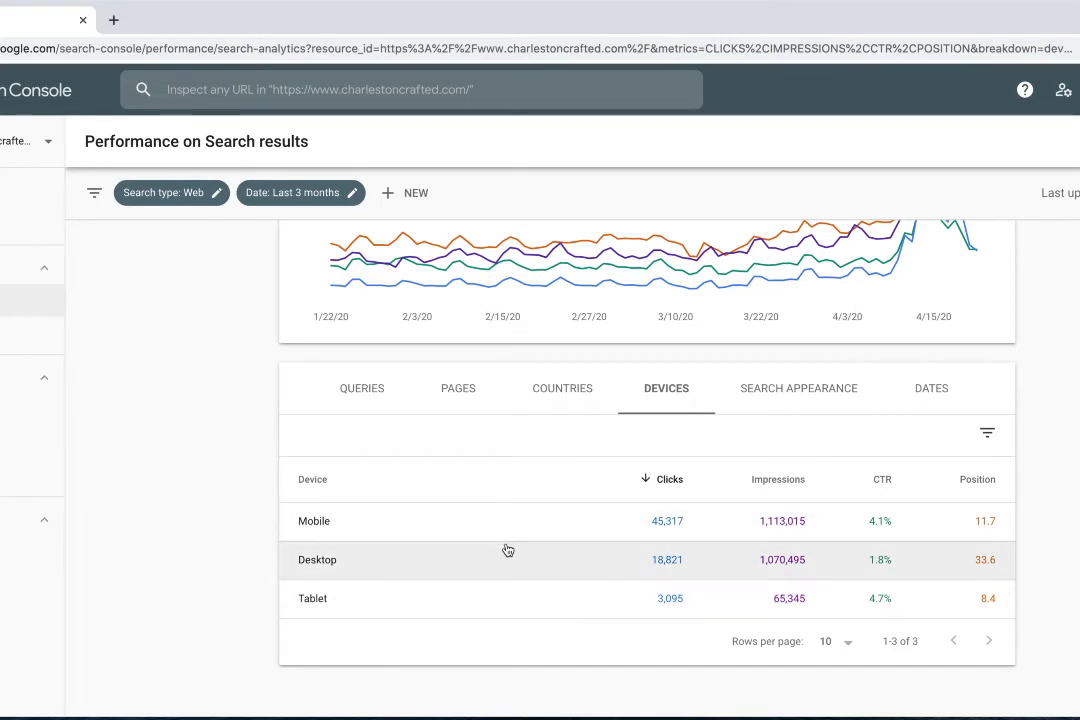
Step: Show the Search Appearance breakdown, then the performance figures for each date
scroll(507, 551, up, 1)
click(830, 465)
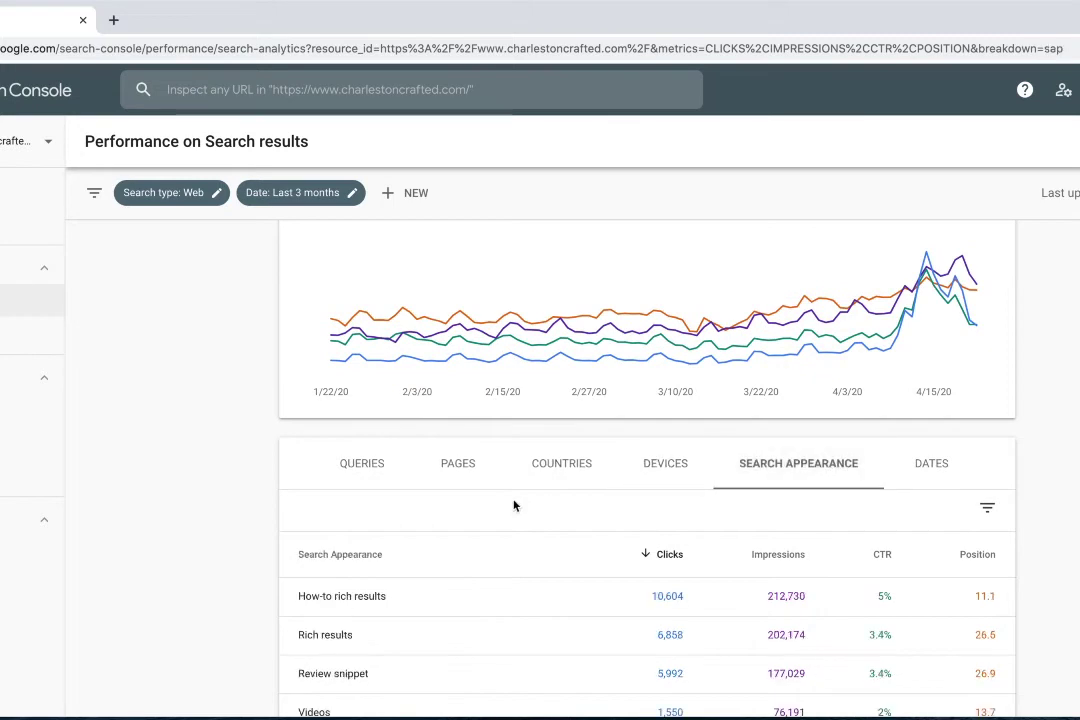
scroll(511, 509, down, 2)
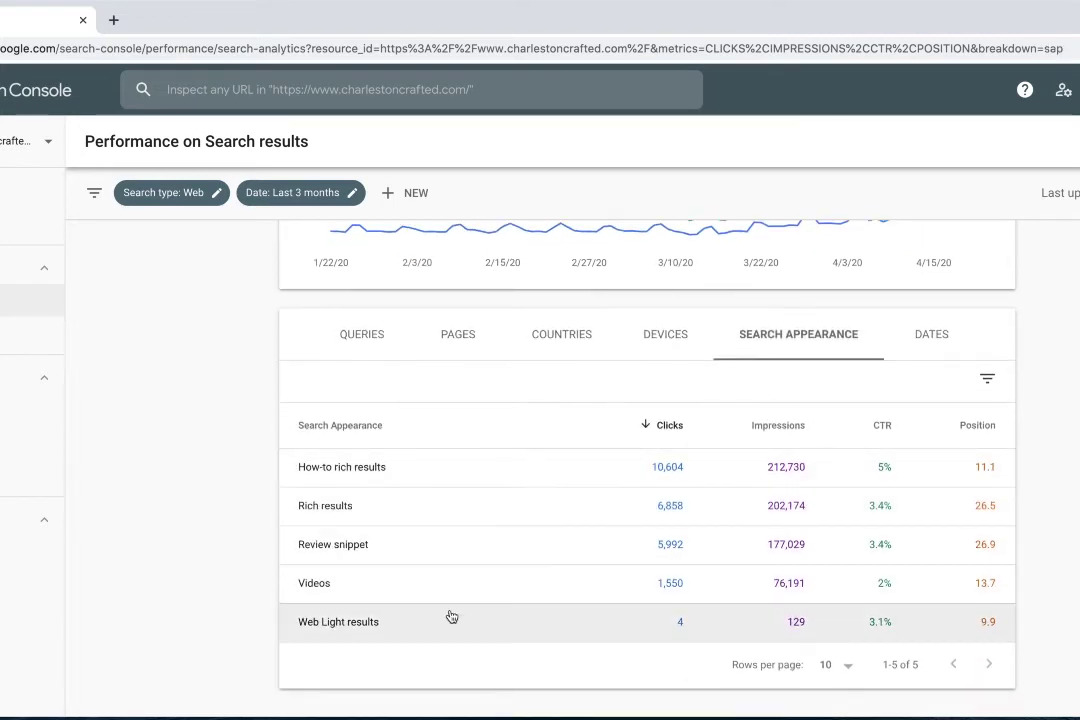
scroll(465, 473, down, 1)
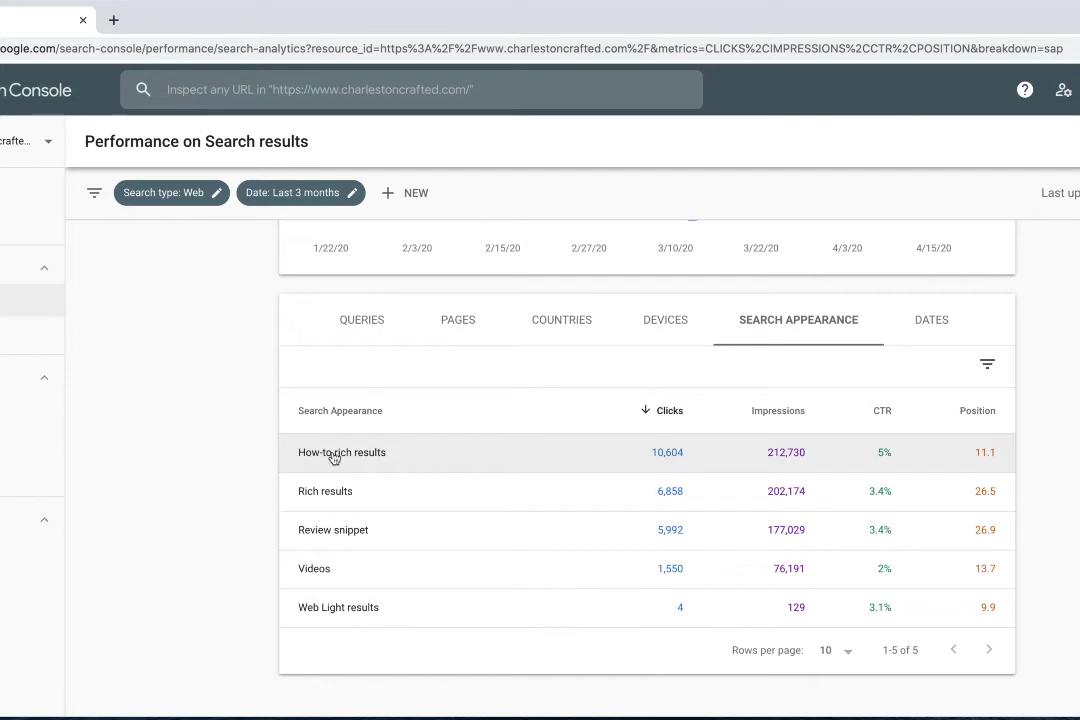
click(931, 320)
scroll(449, 489, down, 2)
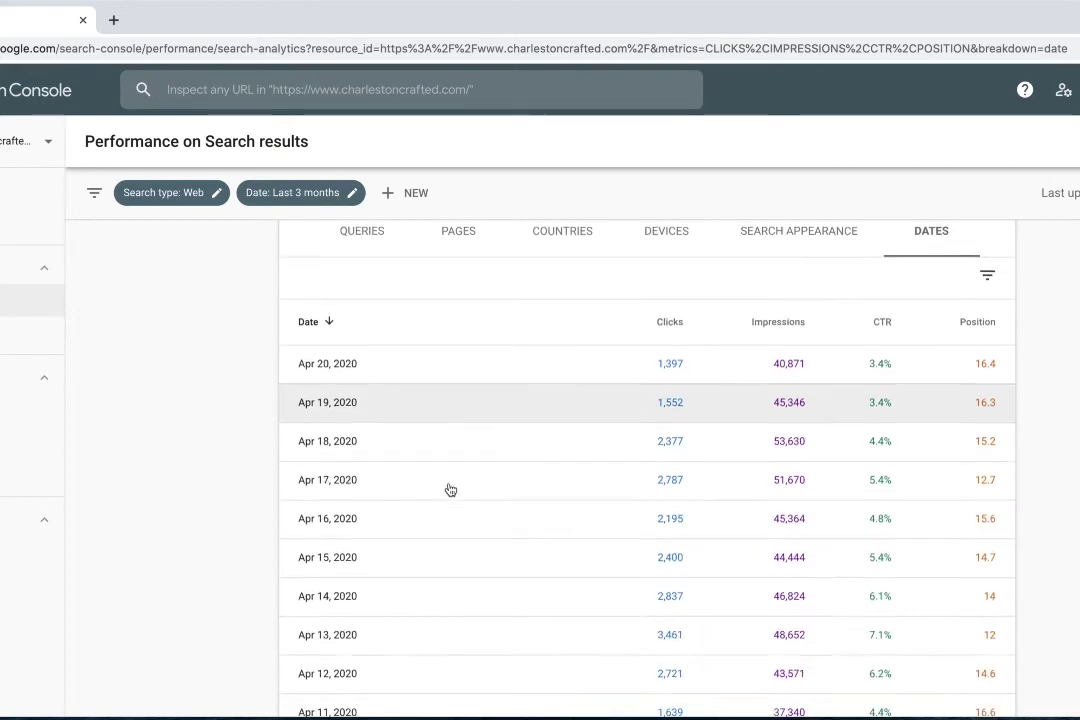
scroll(449, 490, up, 3)
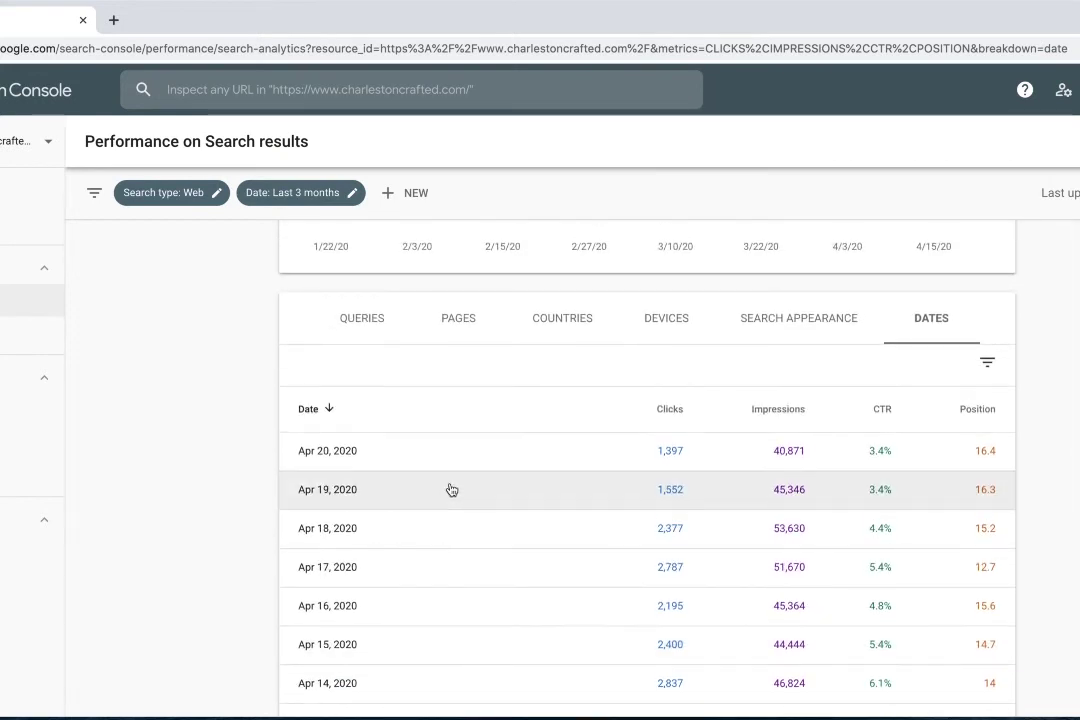
scroll(505, 576, up, 1)
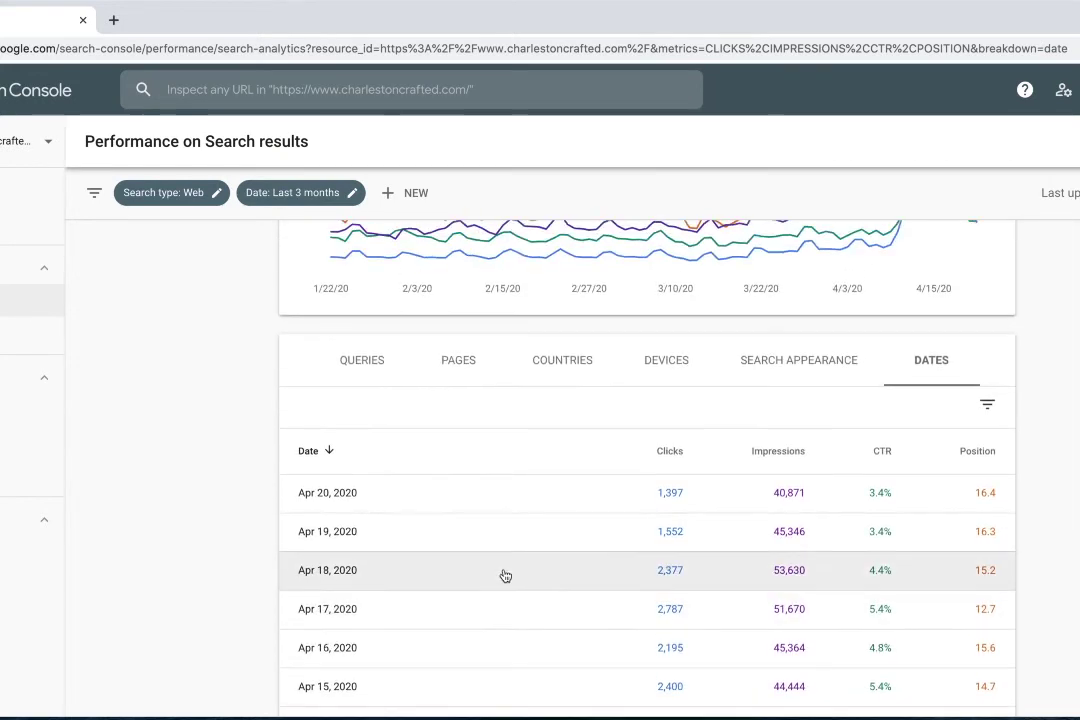
scroll(505, 576, up, 1)
Step: Return to Search Appearance, then back to the Queries listing led by 'squirrel picnic table plans'
click(796, 419)
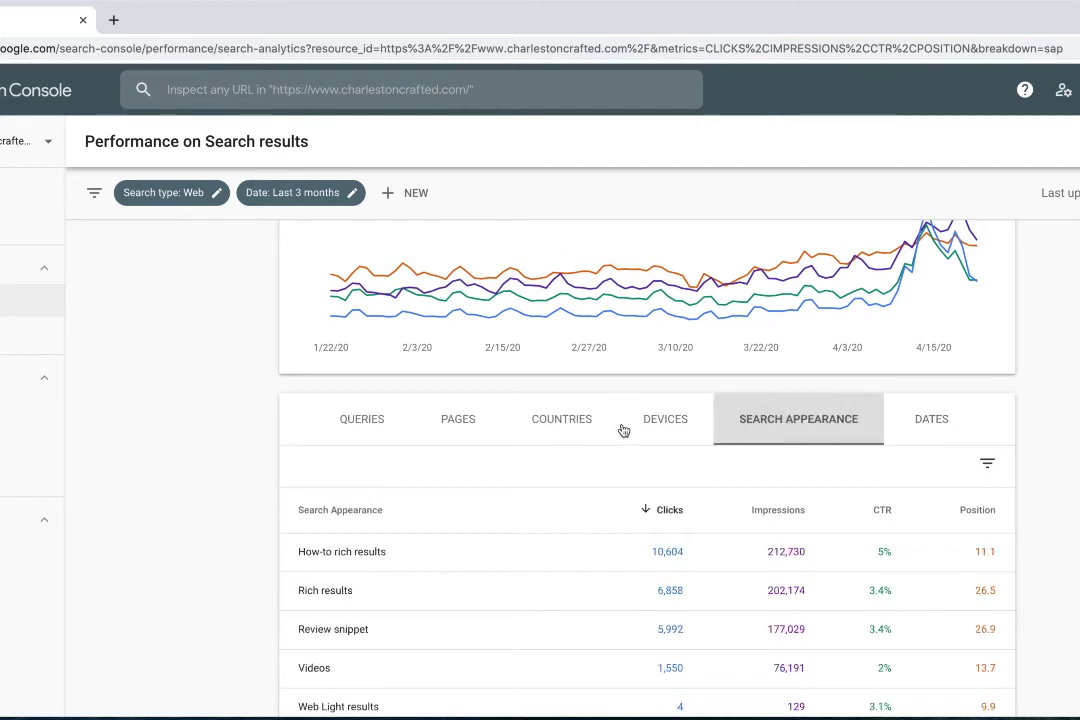
click(358, 418)
scroll(414, 487, up, 3)
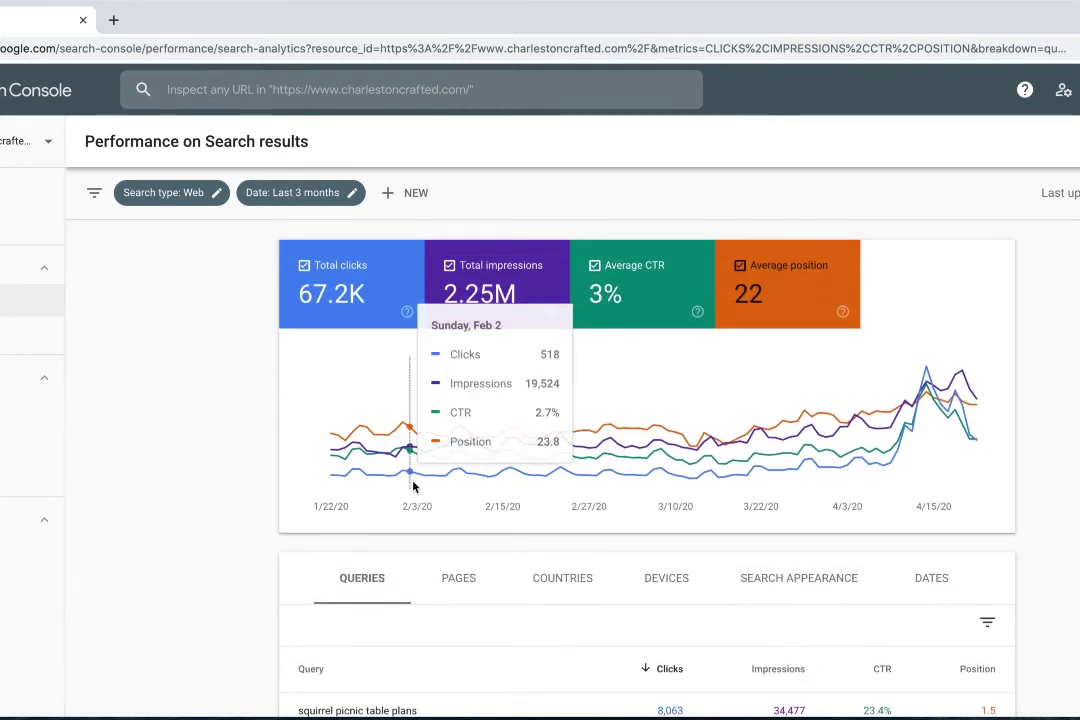
scroll(413, 487, down, 5)
scroll(413, 487, up, 5)
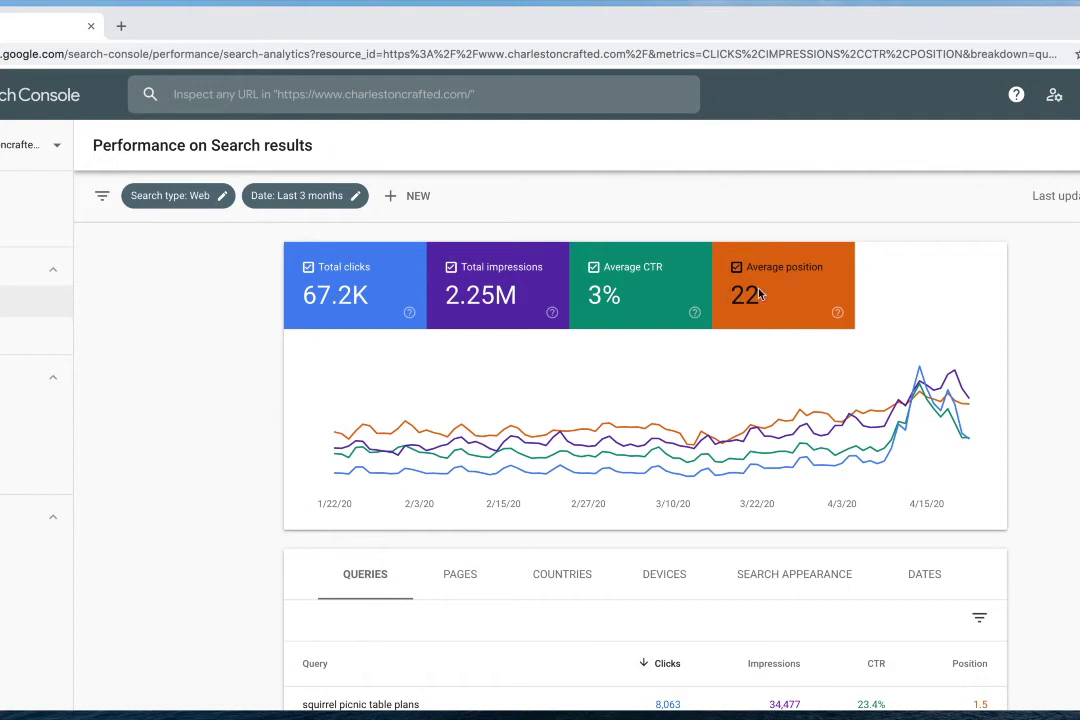
click(645, 294)
click(745, 290)
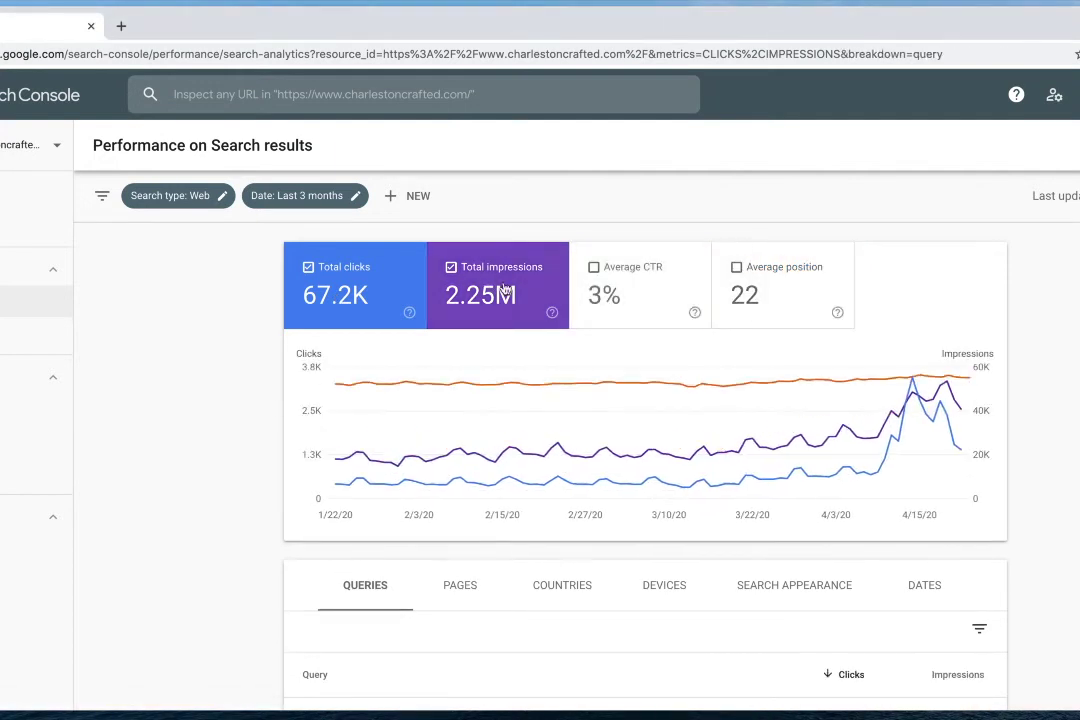
click(698, 294)
click(737, 294)
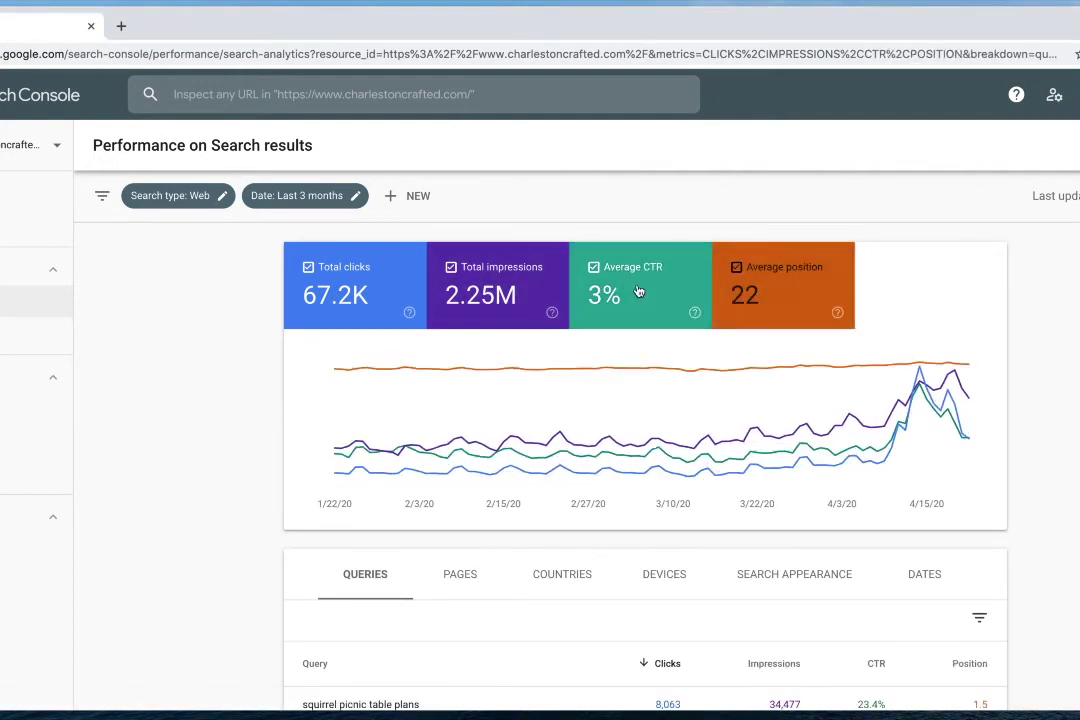
click(643, 297)
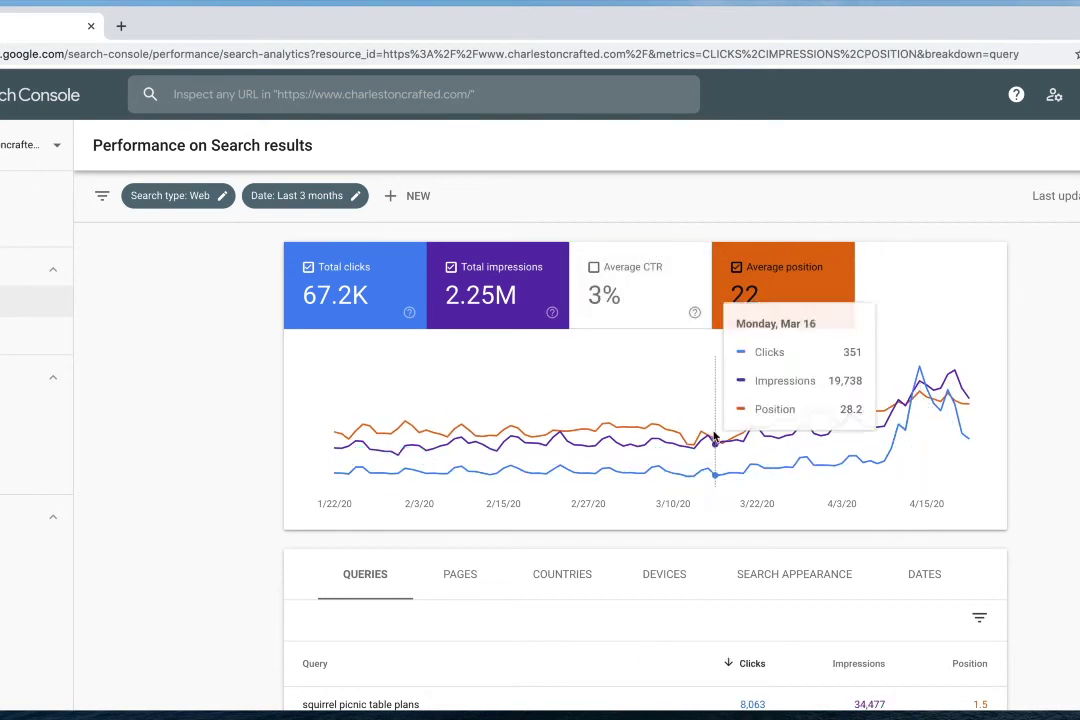
click(670, 311)
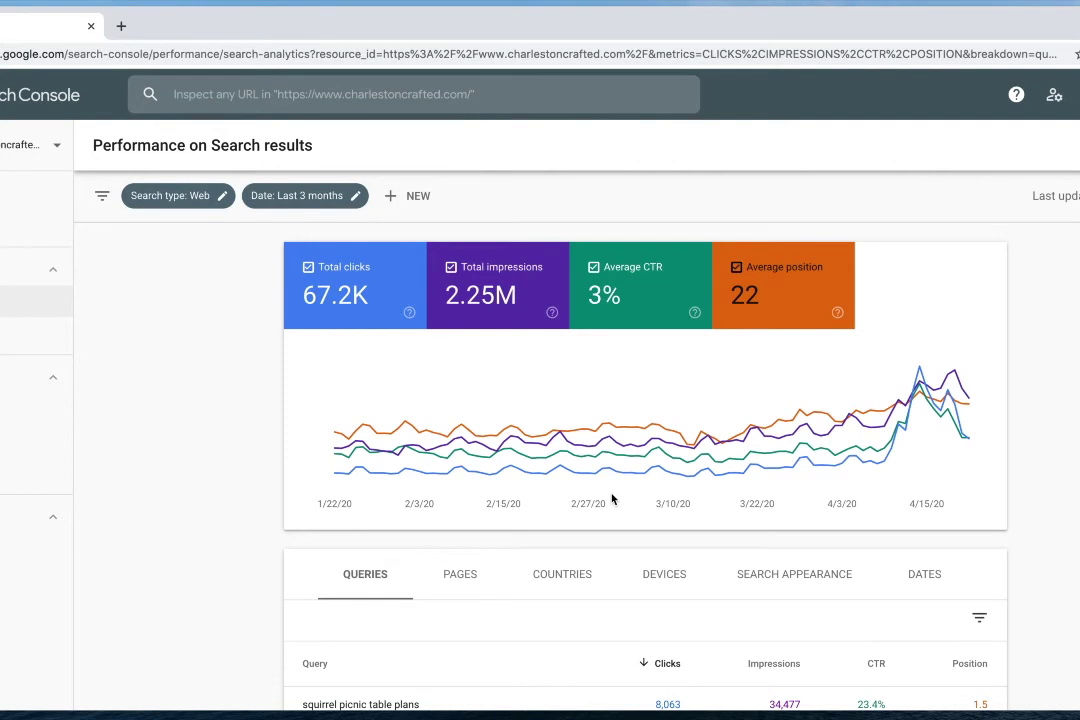
scroll(613, 499, down, 3)
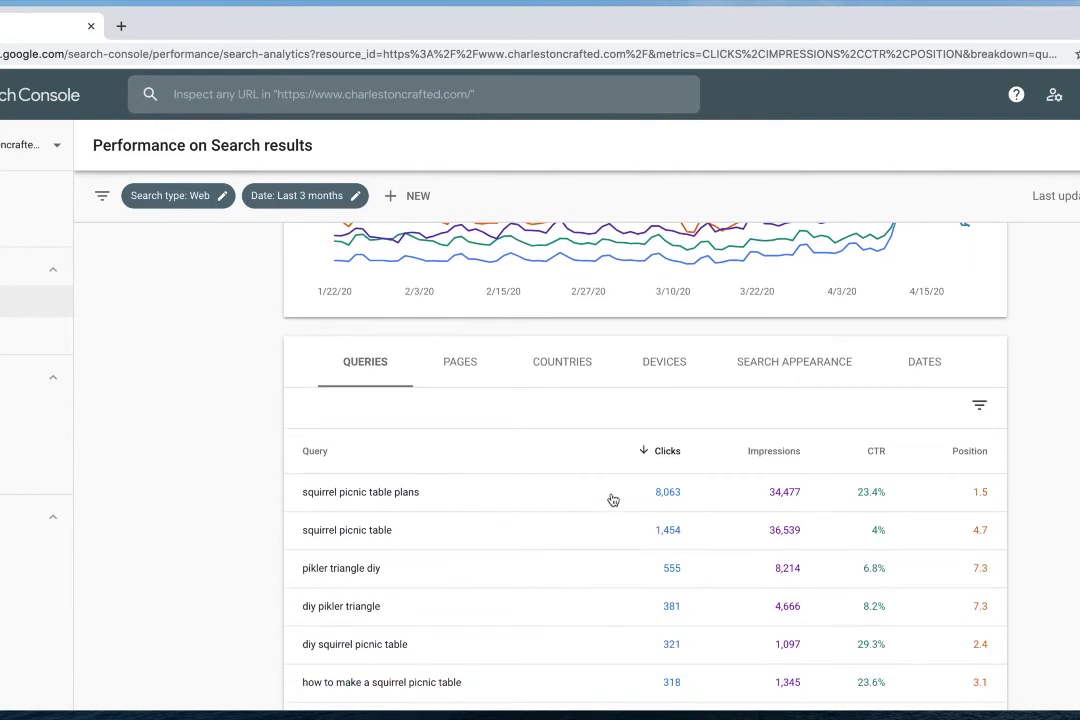
scroll(613, 499, down, 1)
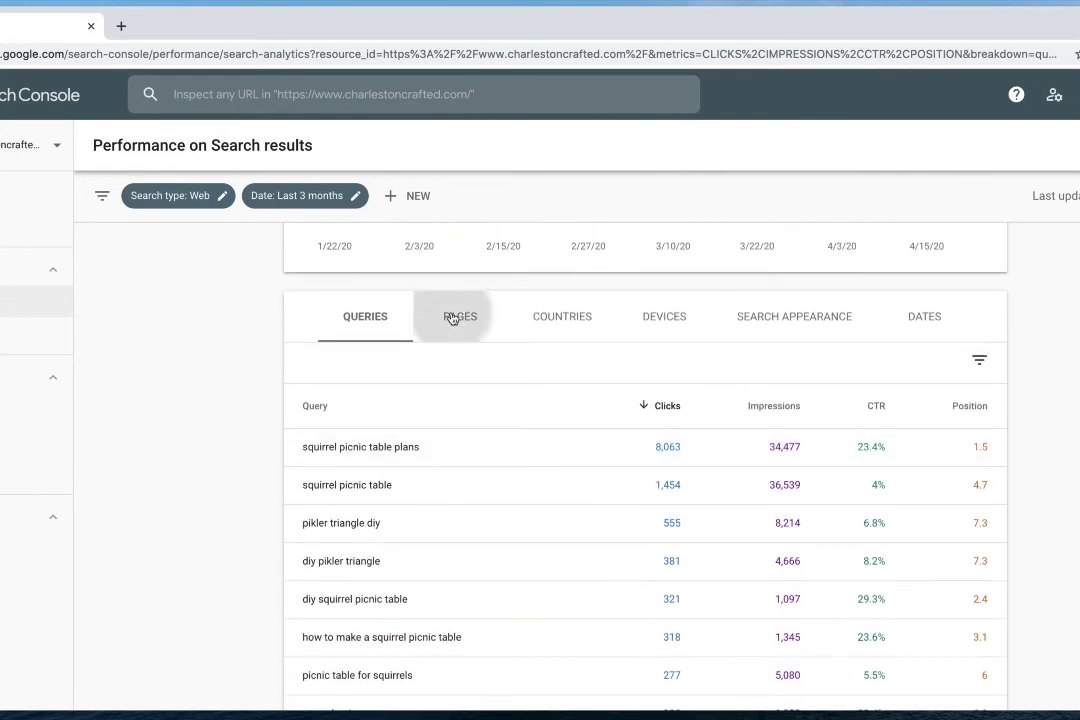
Step: Switch the table to Pages, led by the squirrel picnic table post at 15,152 clicks
click(451, 318)
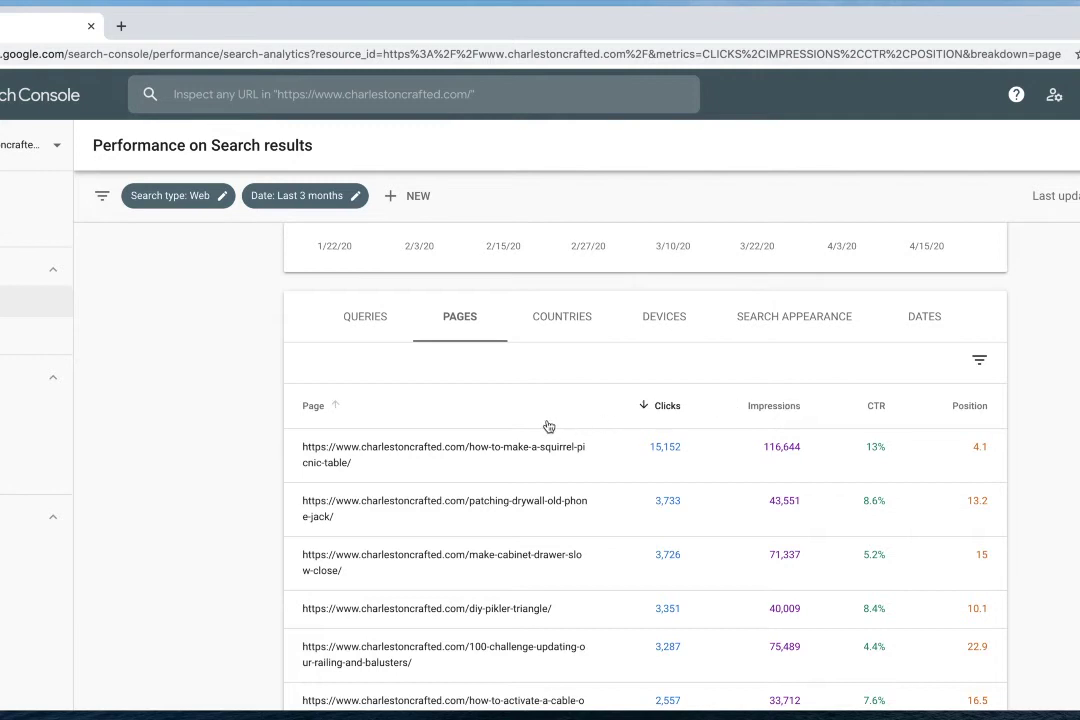
scroll(549, 427, down, 2)
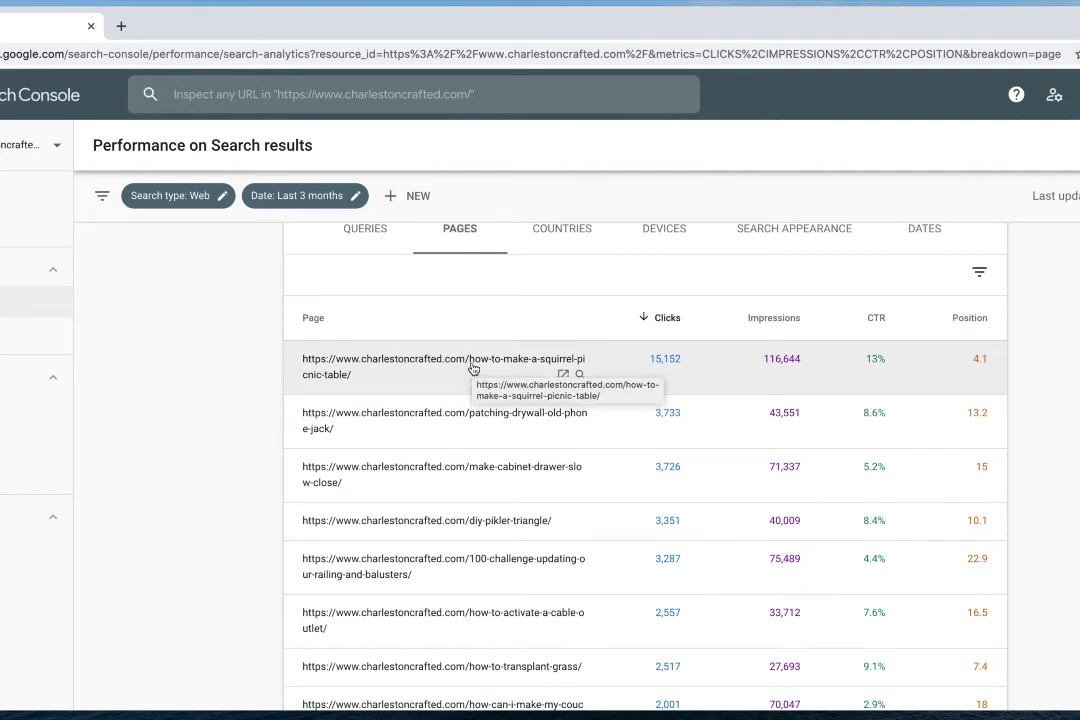
click(472, 368)
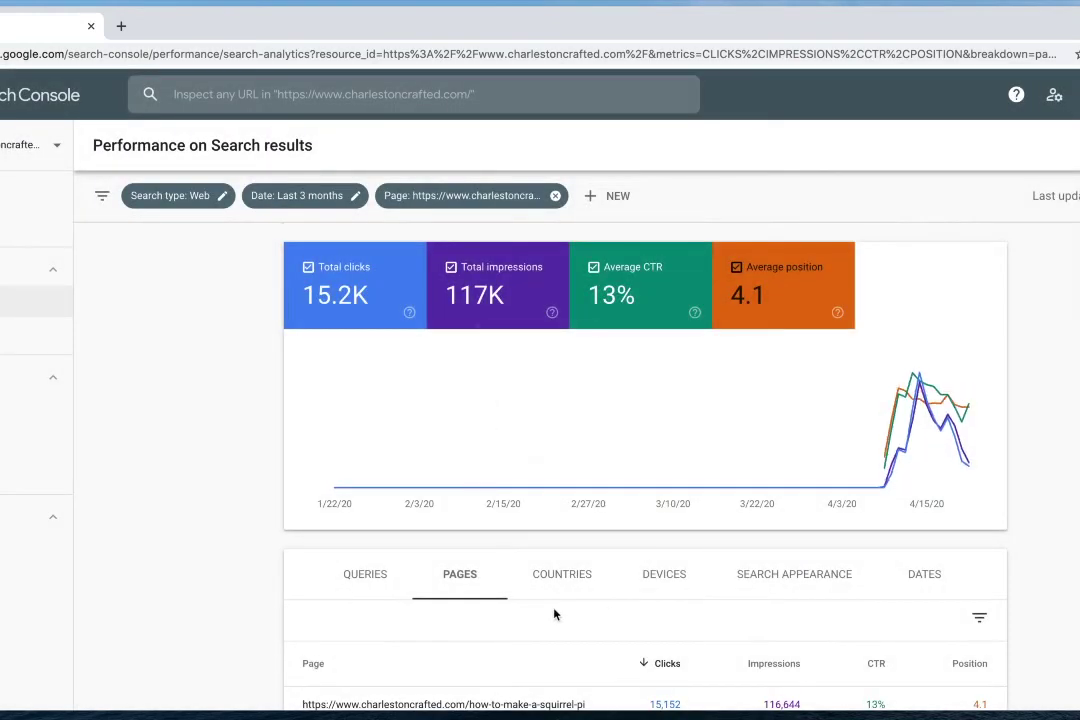
scroll(540, 595, down, 2)
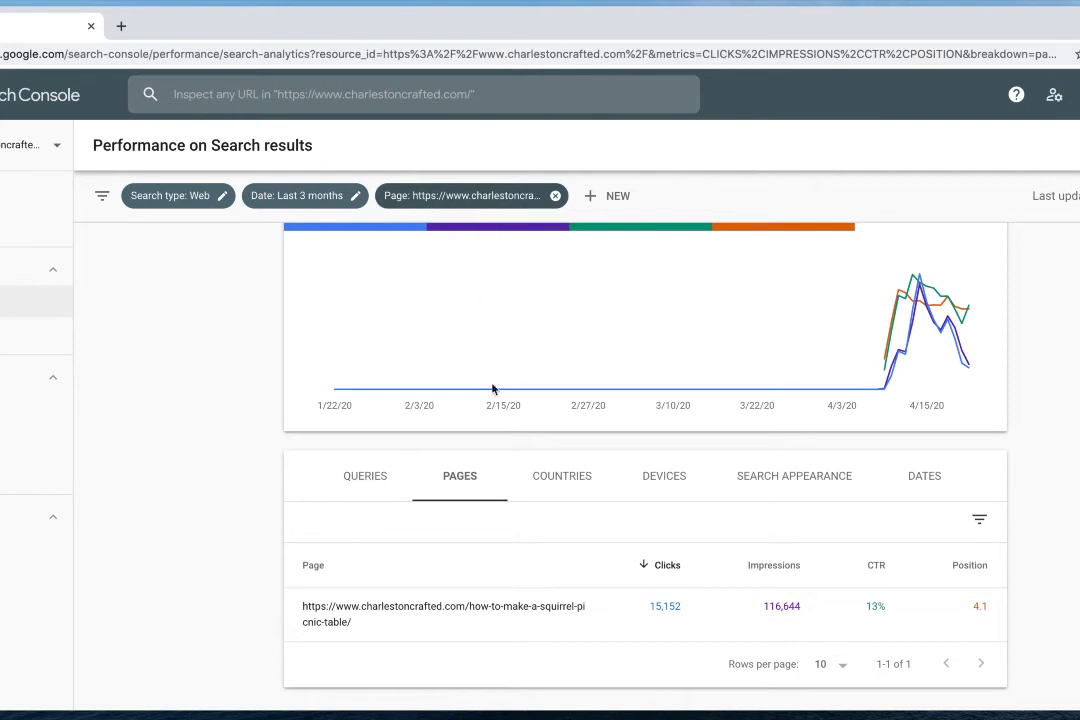
scroll(513, 549, up, 1)
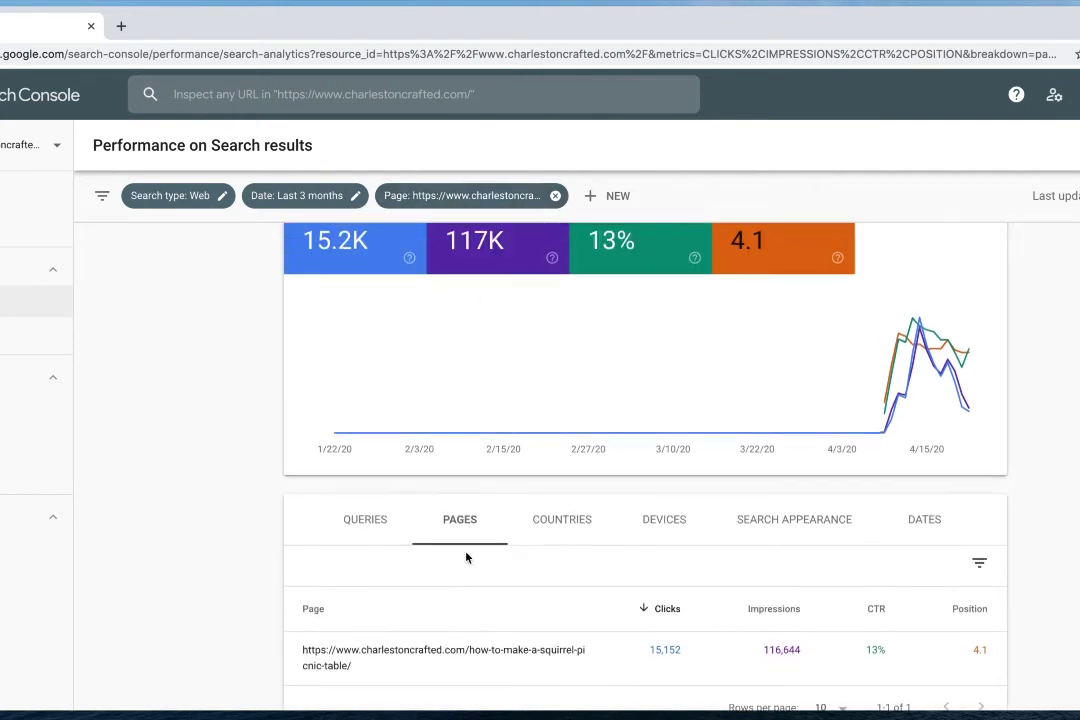
click(562, 525)
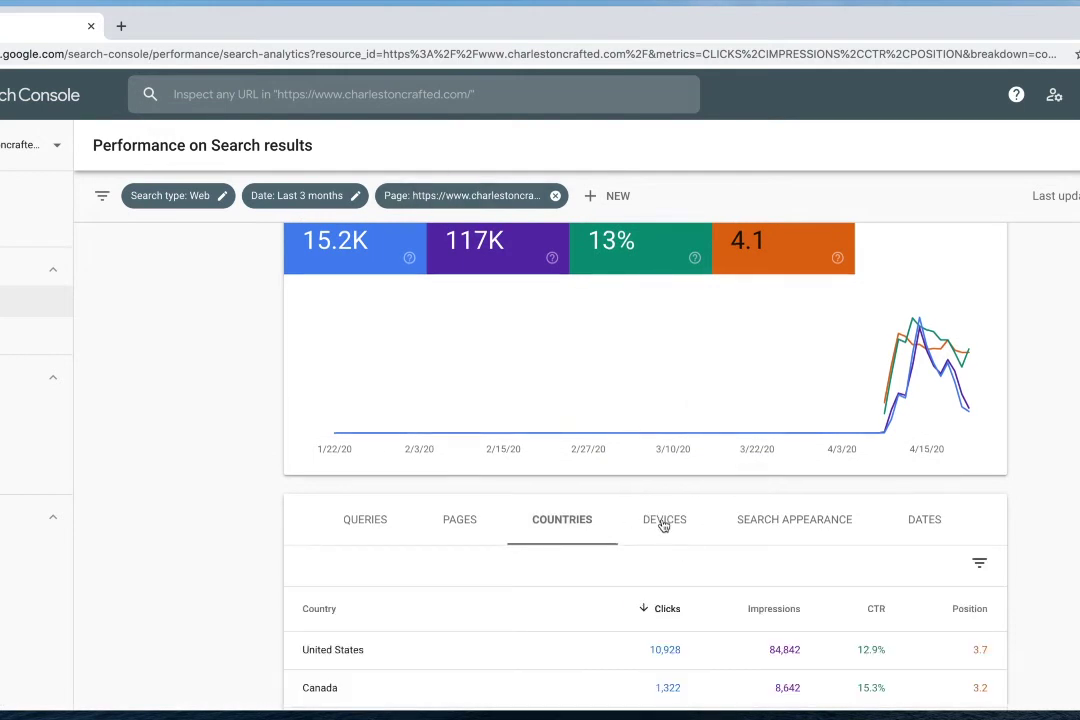
click(662, 522)
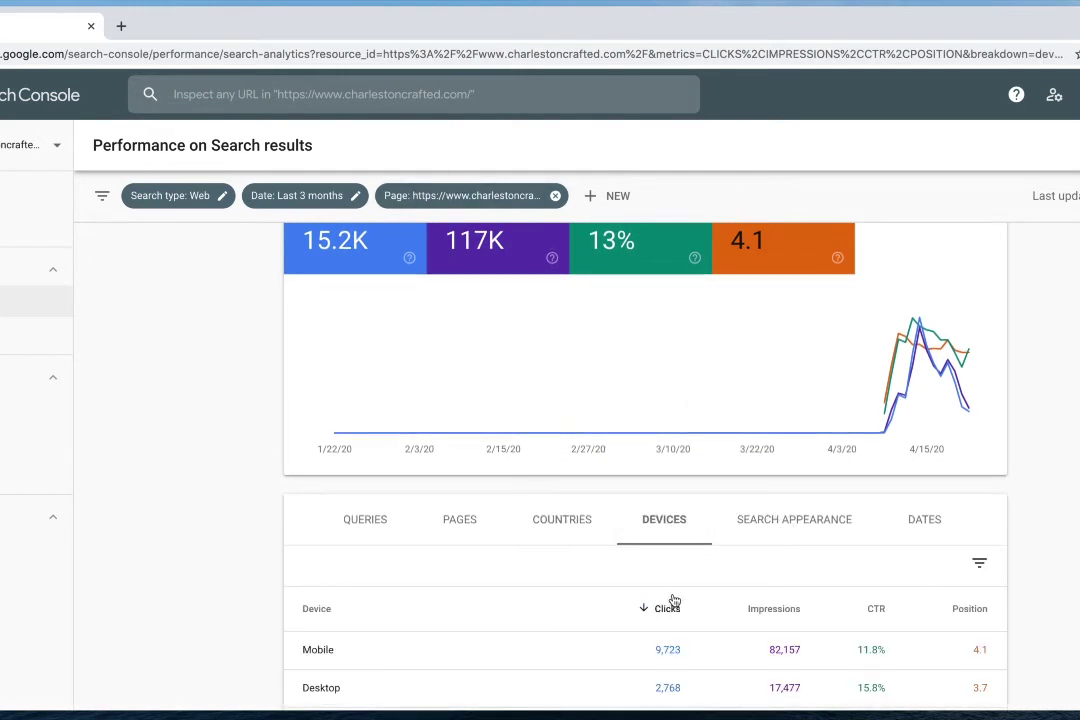
click(760, 523)
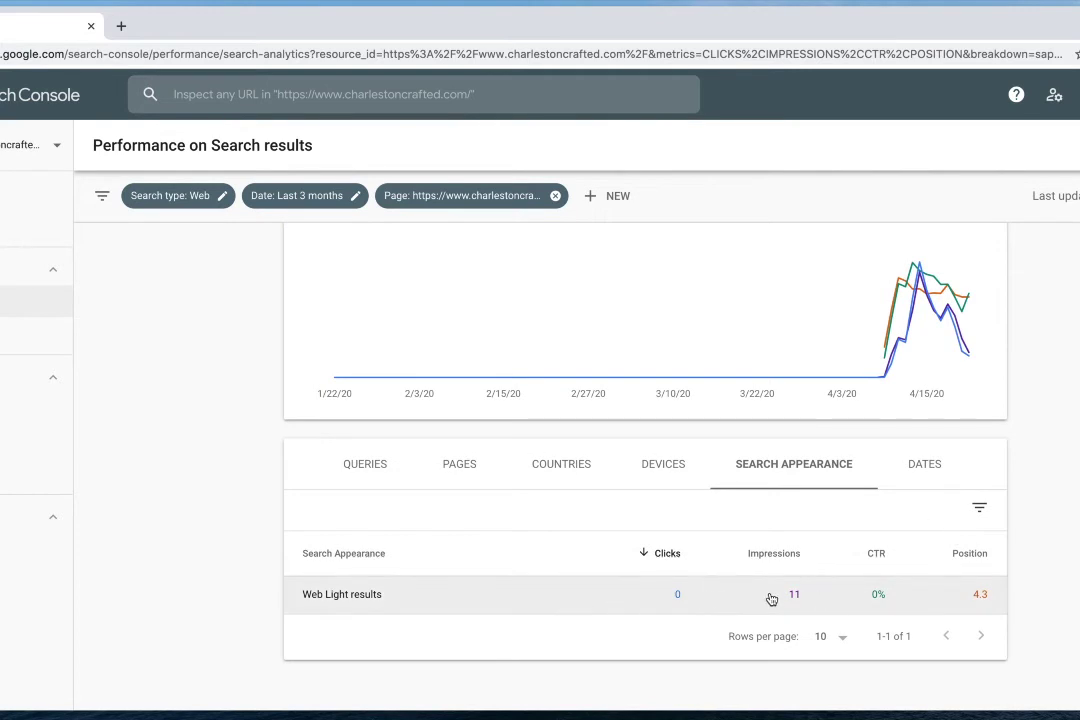
click(363, 475)
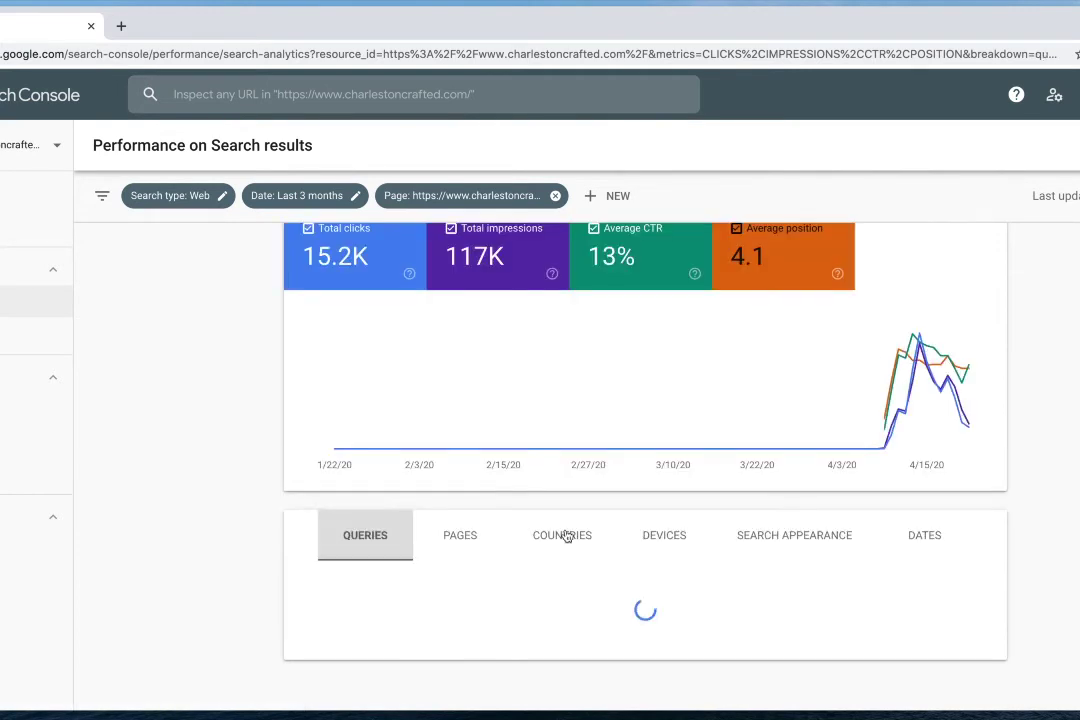
click(918, 537)
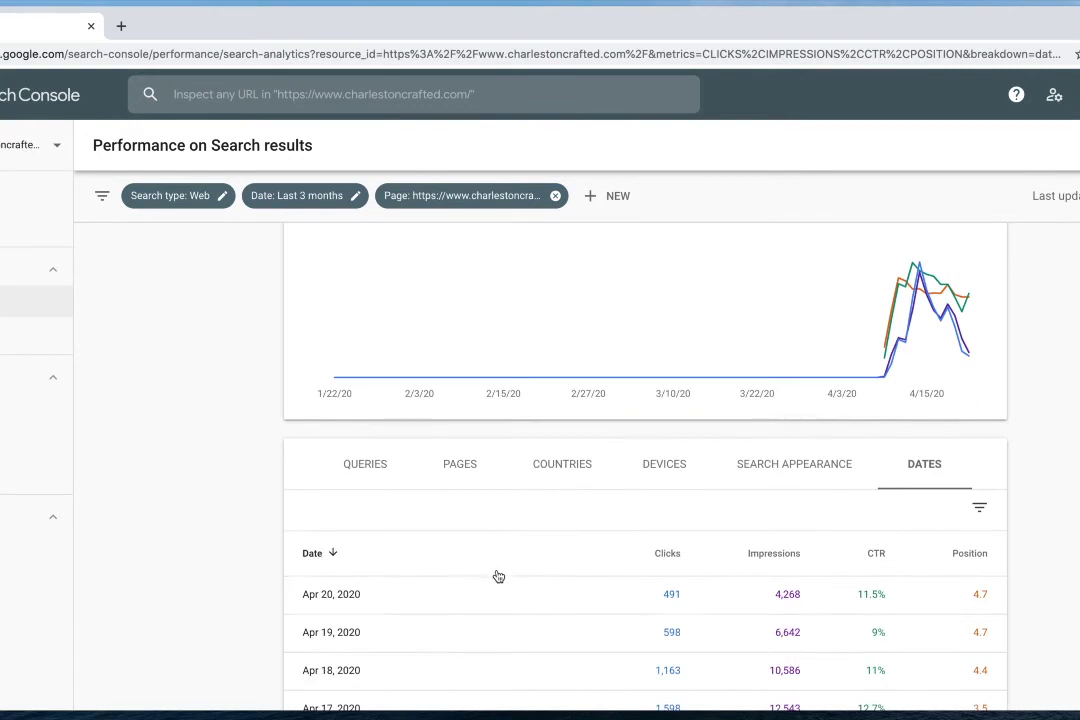
scroll(498, 575, down, 4)
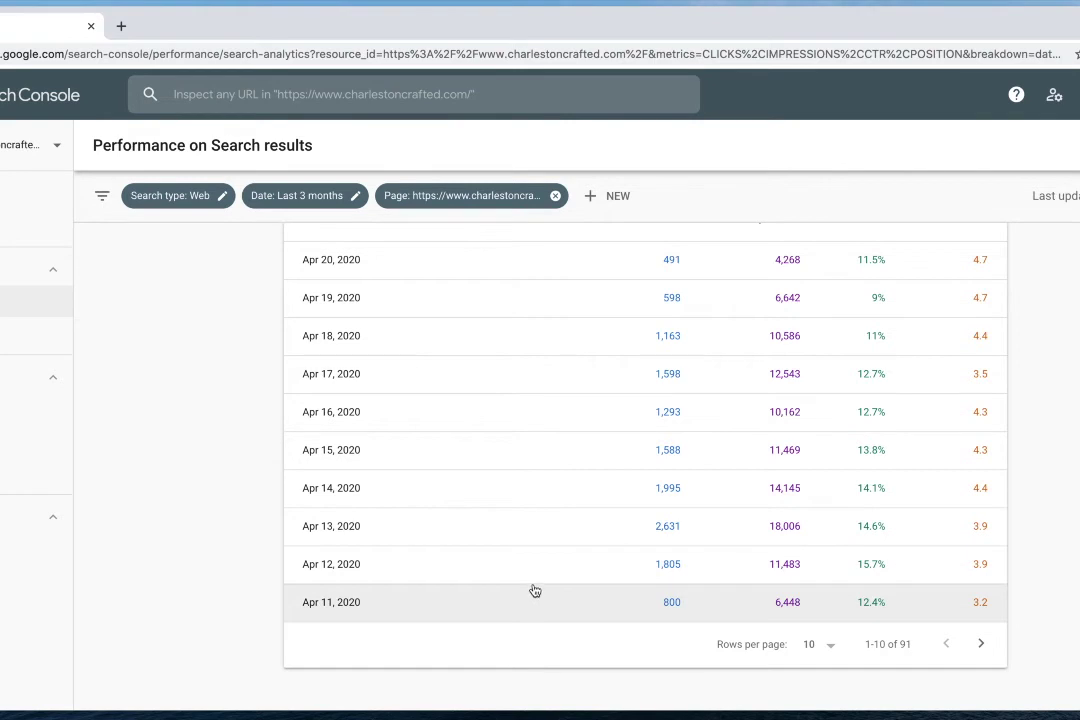
scroll(535, 591, up, 1)
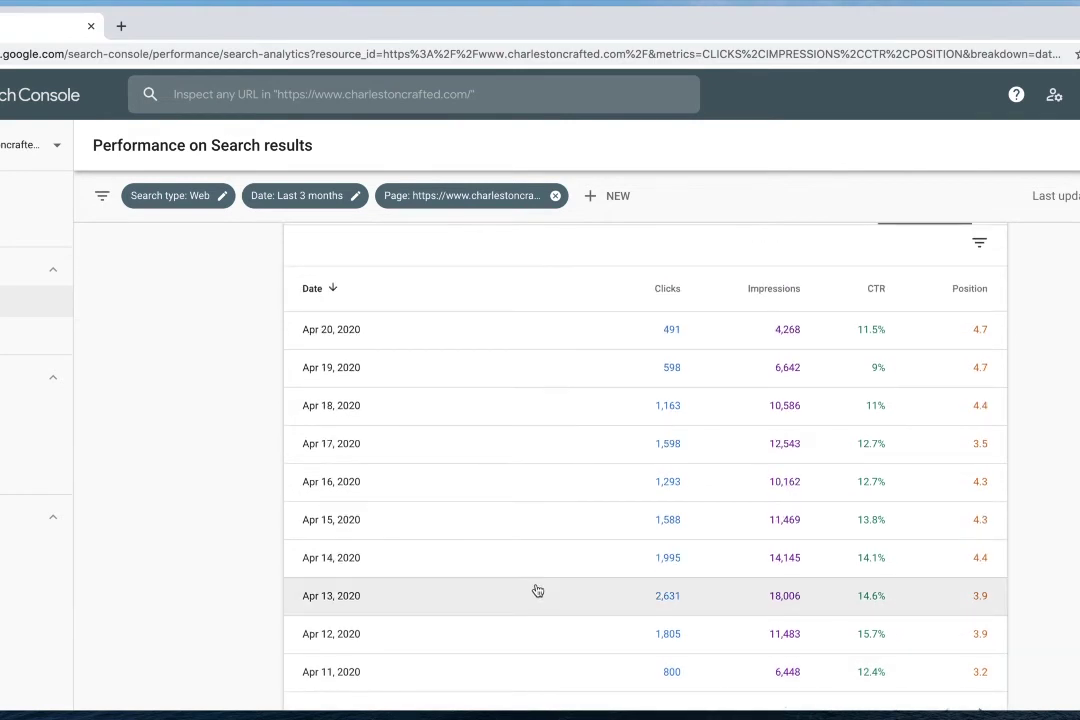
scroll(538, 590, up, 2)
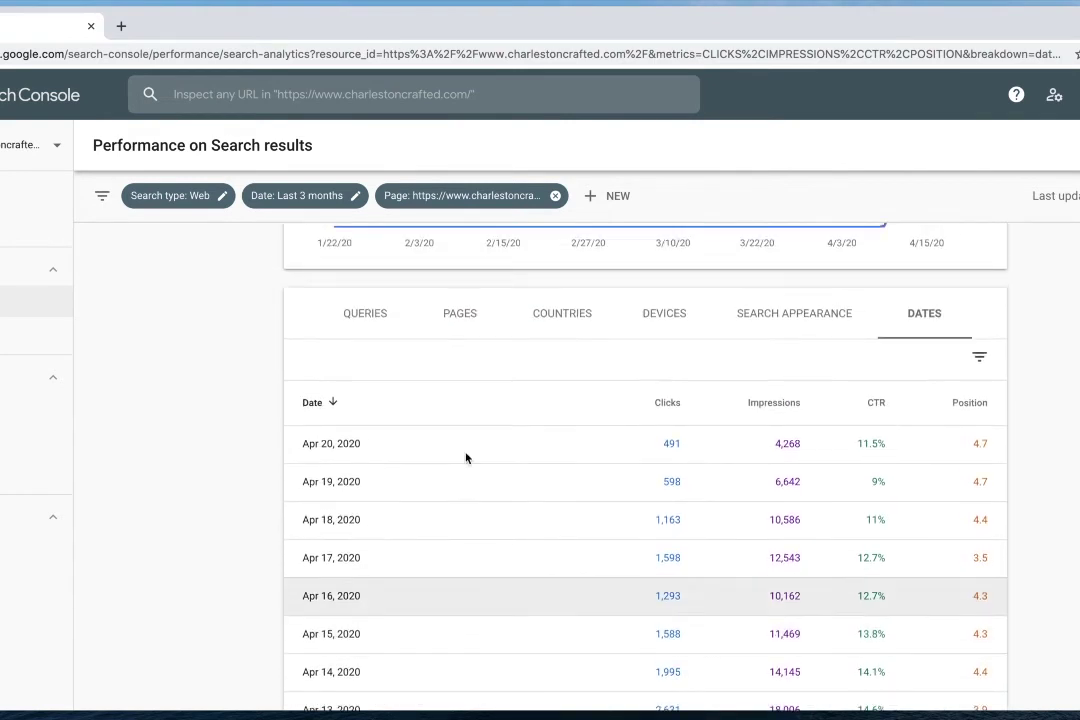
Step: Switch the page-filtered table from Dates to the Queries breakdown
click(364, 314)
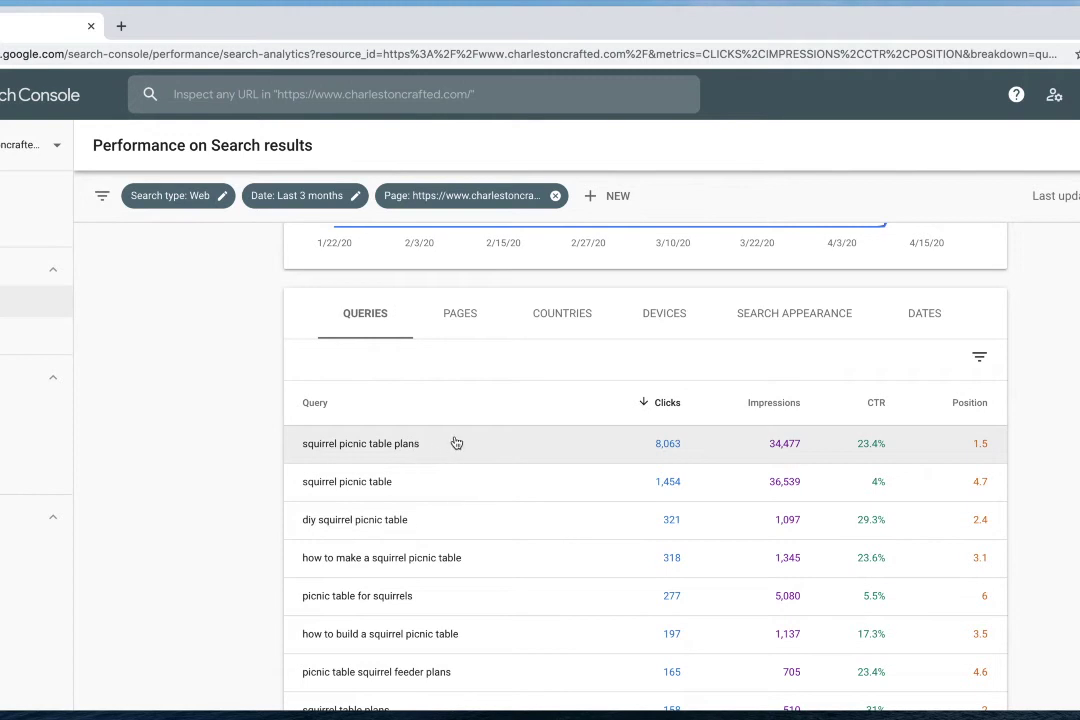
scroll(526, 522, down, 1)
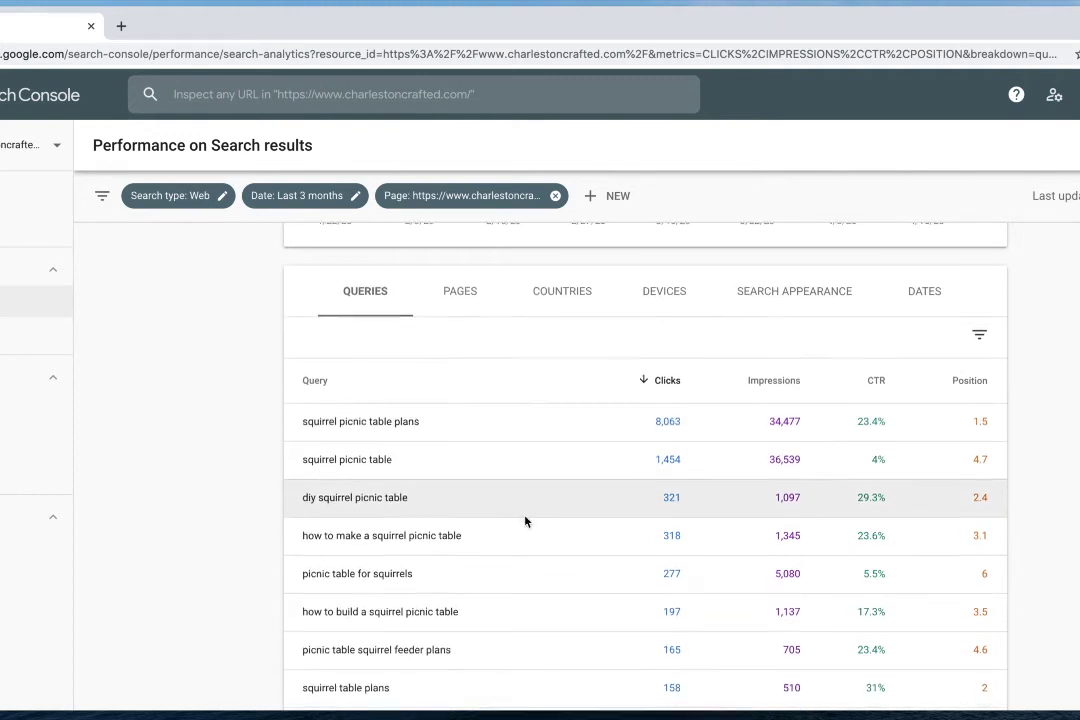
scroll(526, 522, down, 1)
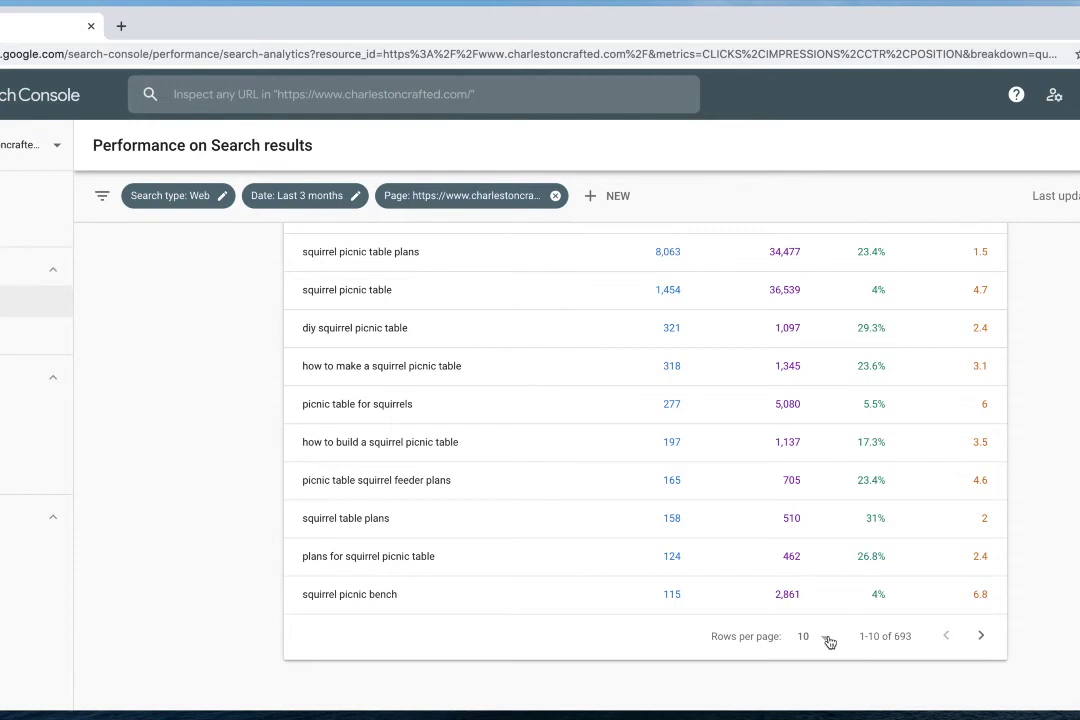
Step: Set the table to 500 rows per page and scroll through the queries
click(828, 638)
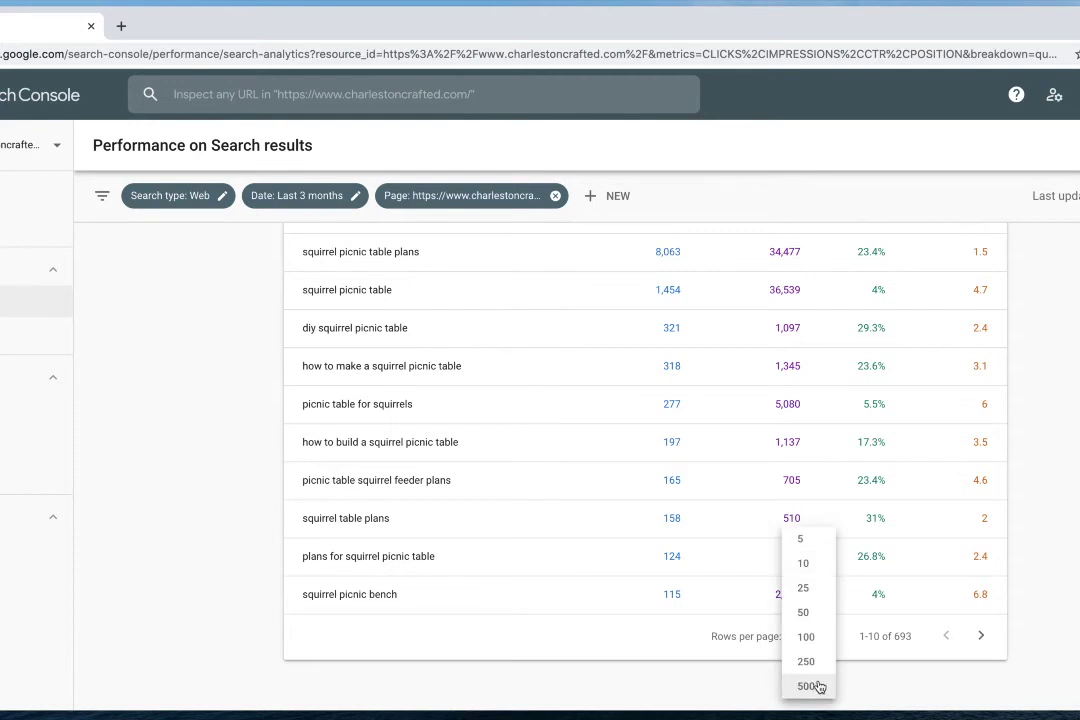
click(819, 687)
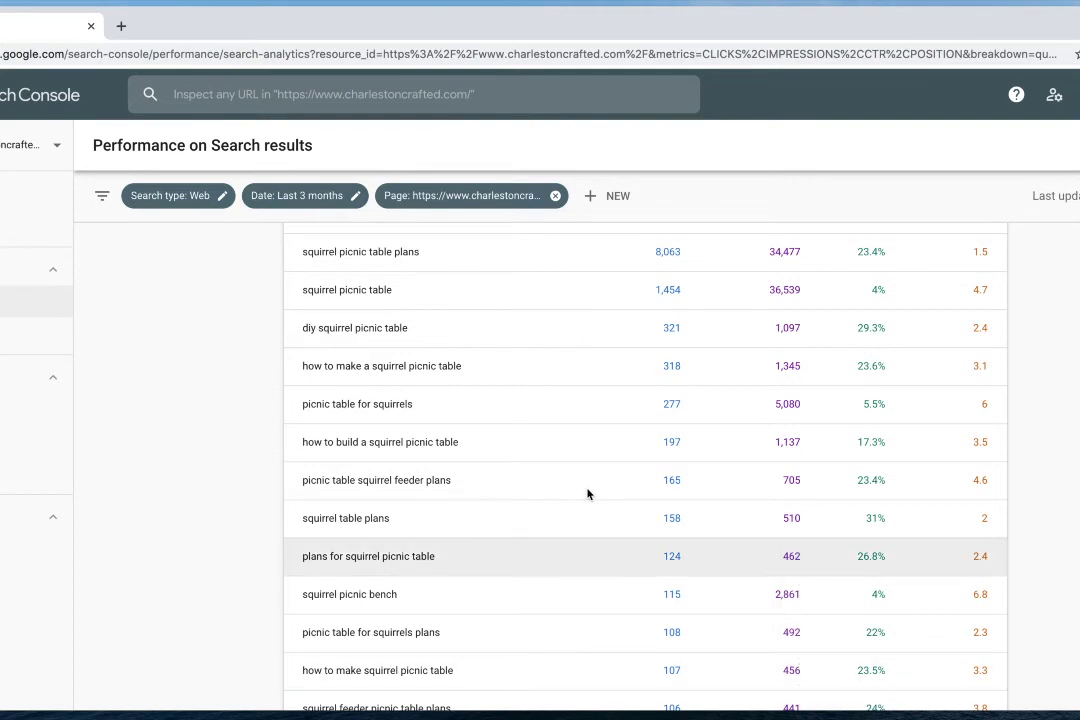
scroll(578, 494, up, 1)
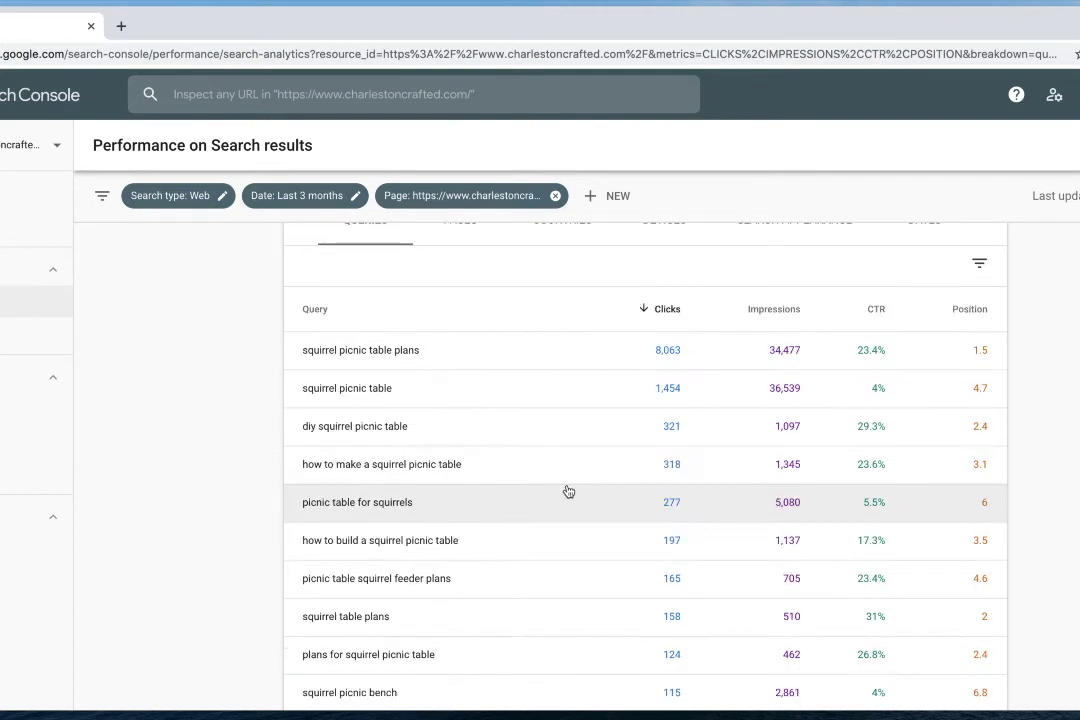
scroll(567, 490, up, 1)
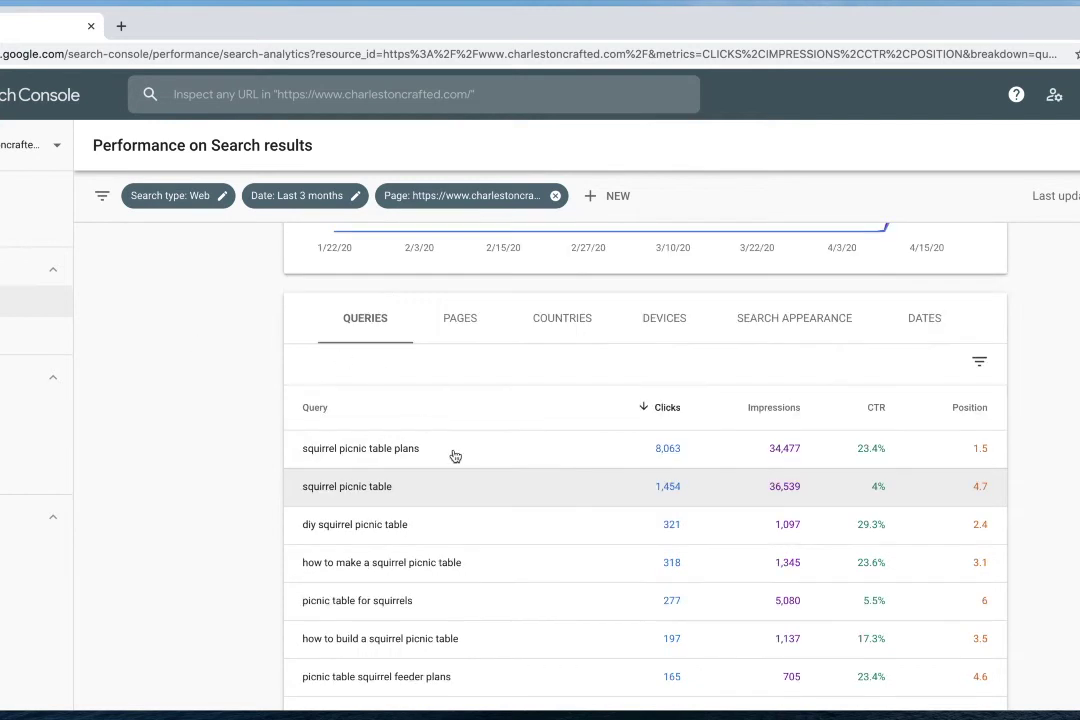
scroll(459, 455, down, 1)
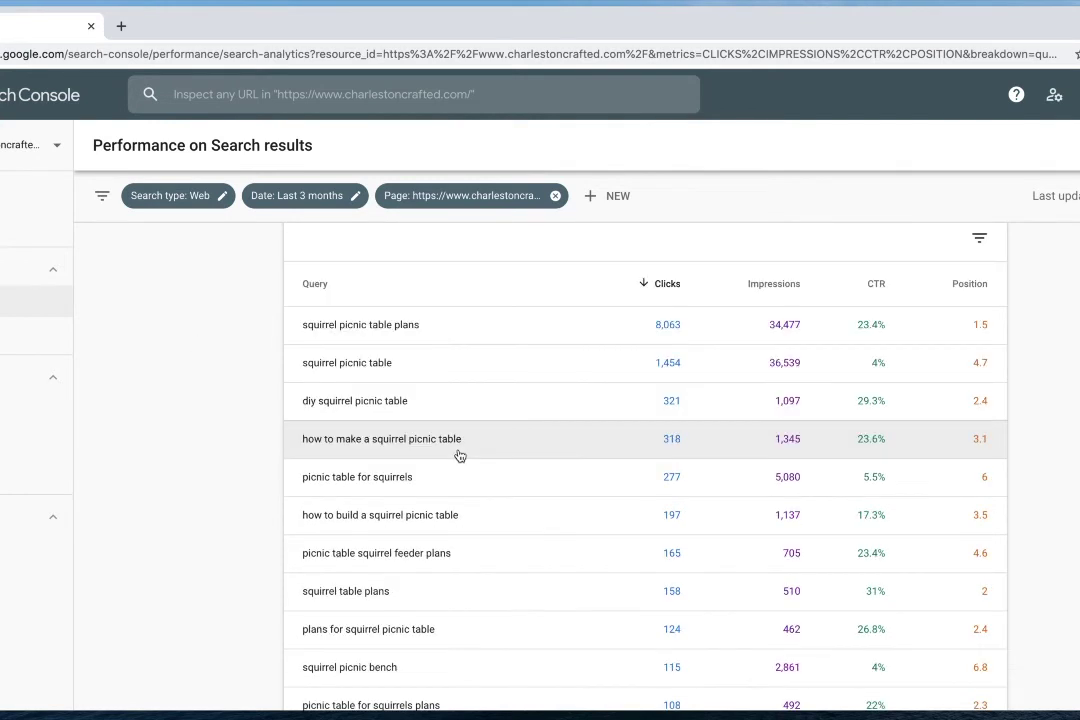
scroll(459, 455, down, 1)
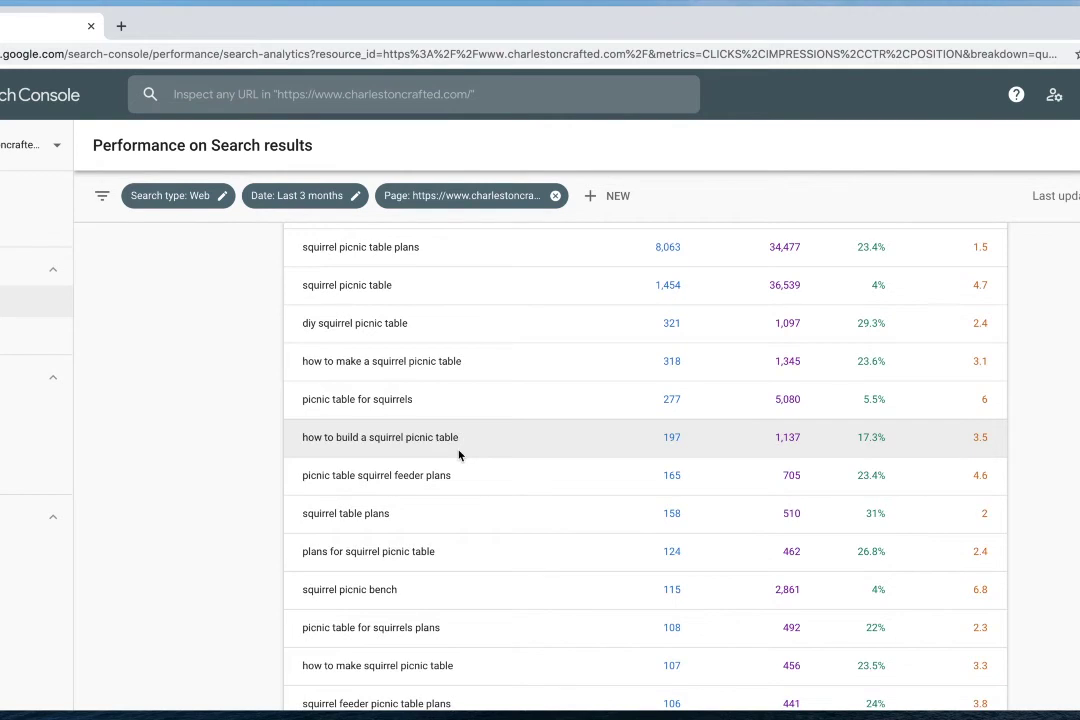
scroll(459, 455, down, 1)
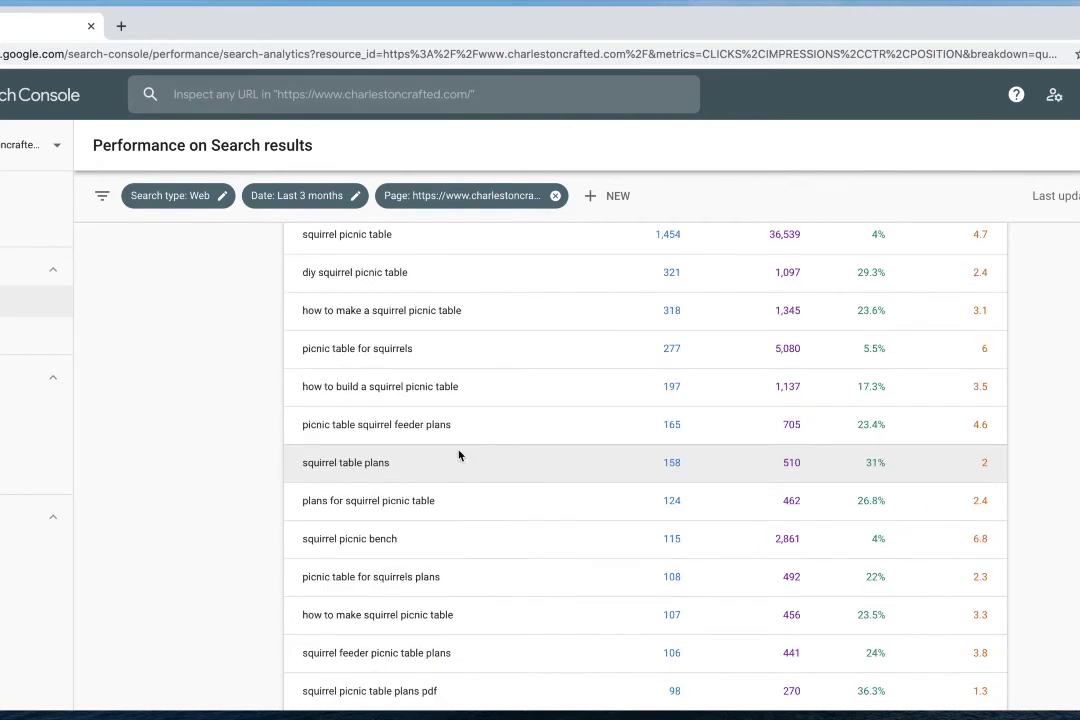
scroll(459, 456, up, 2)
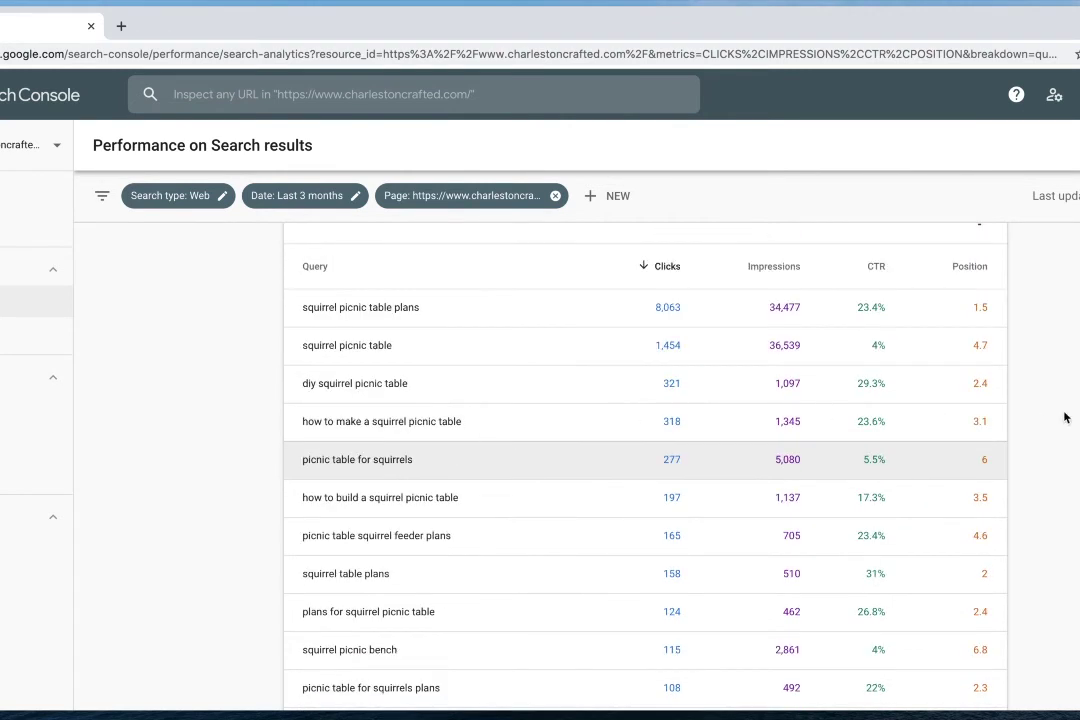
scroll(1068, 418, up, 8)
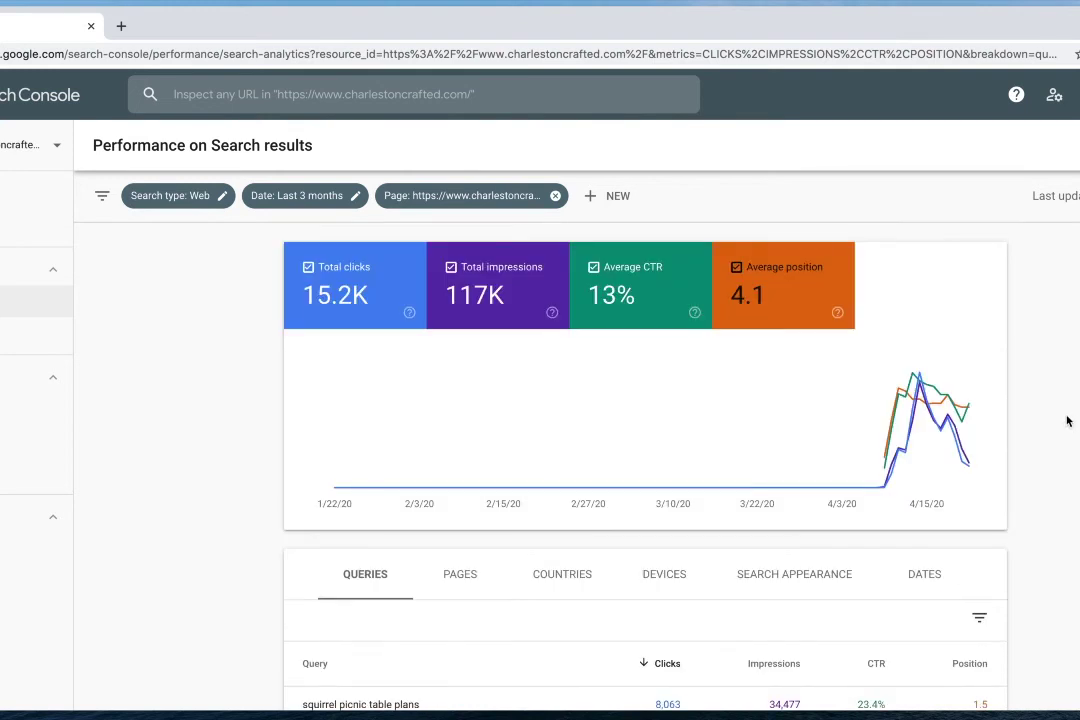
scroll(1068, 421, down, 2)
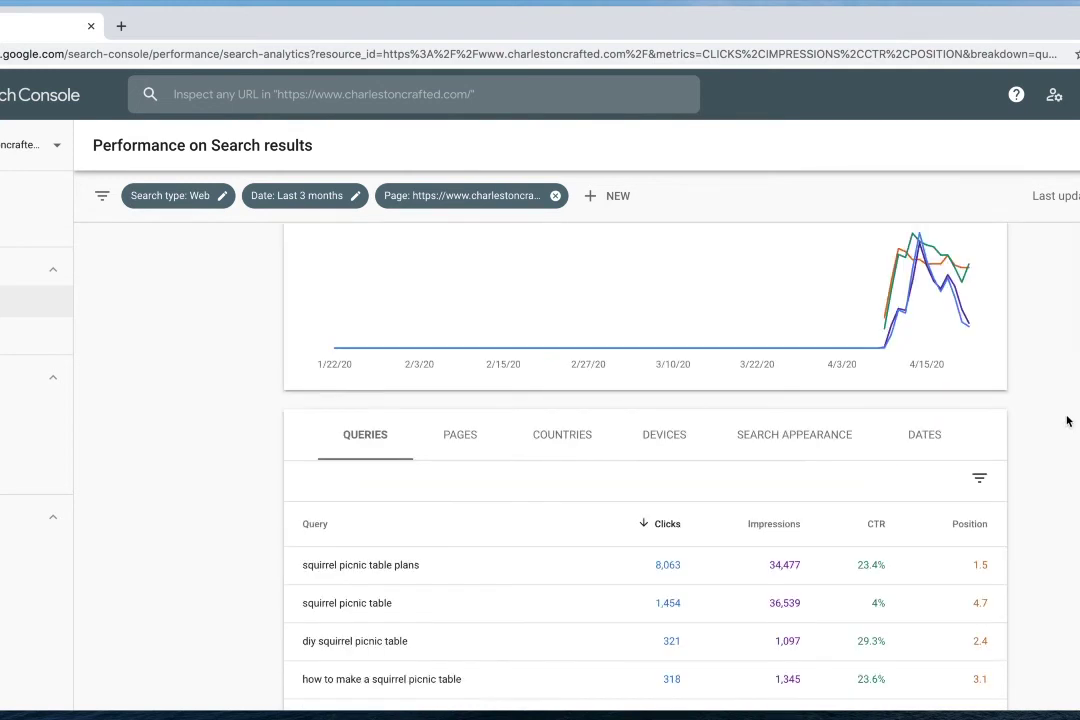
scroll(1068, 421, down, 1)
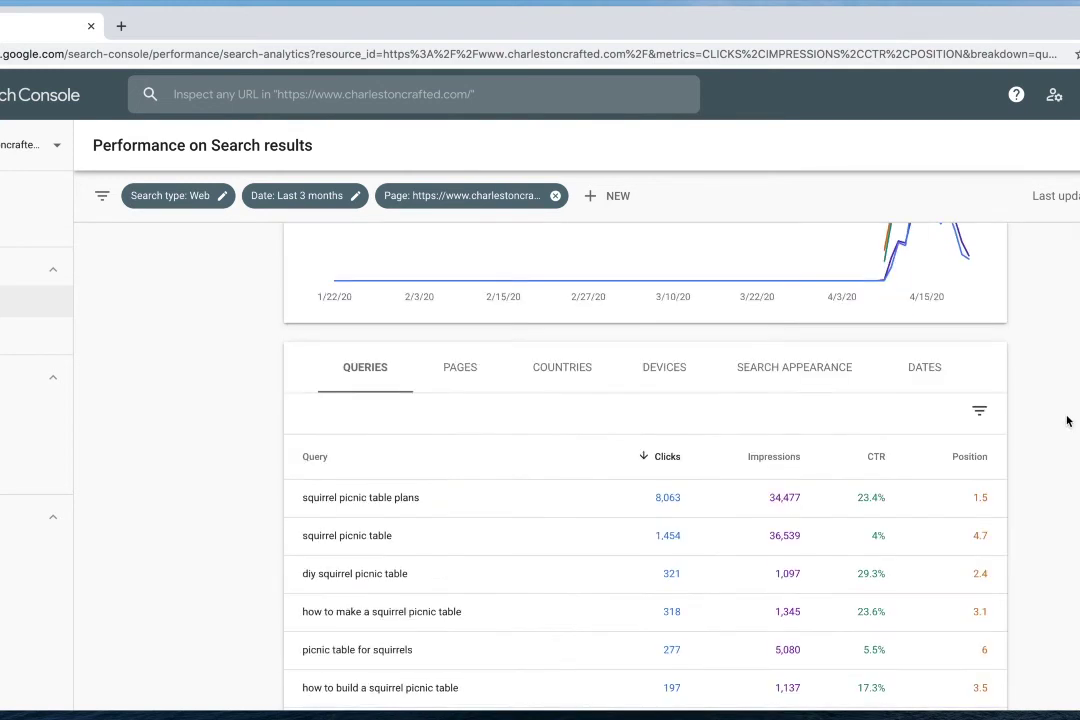
scroll(1068, 421, down, 1)
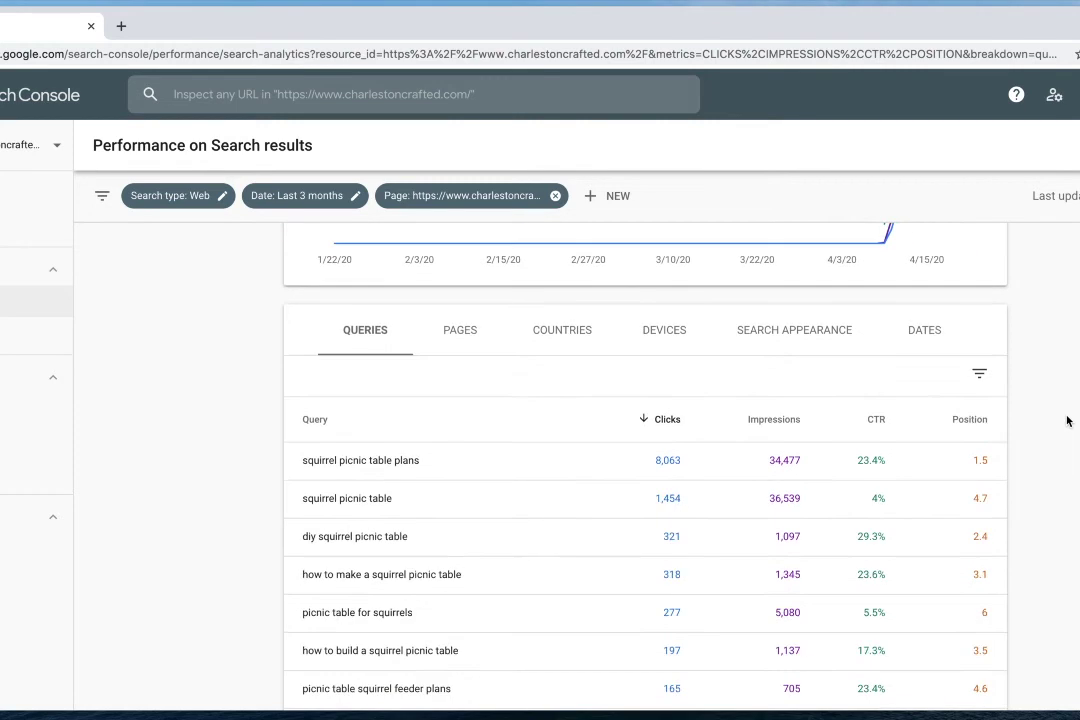
Step: Sort queries by Position, worst first, led by 'plans for squirrel feeder' at 101
click(957, 426)
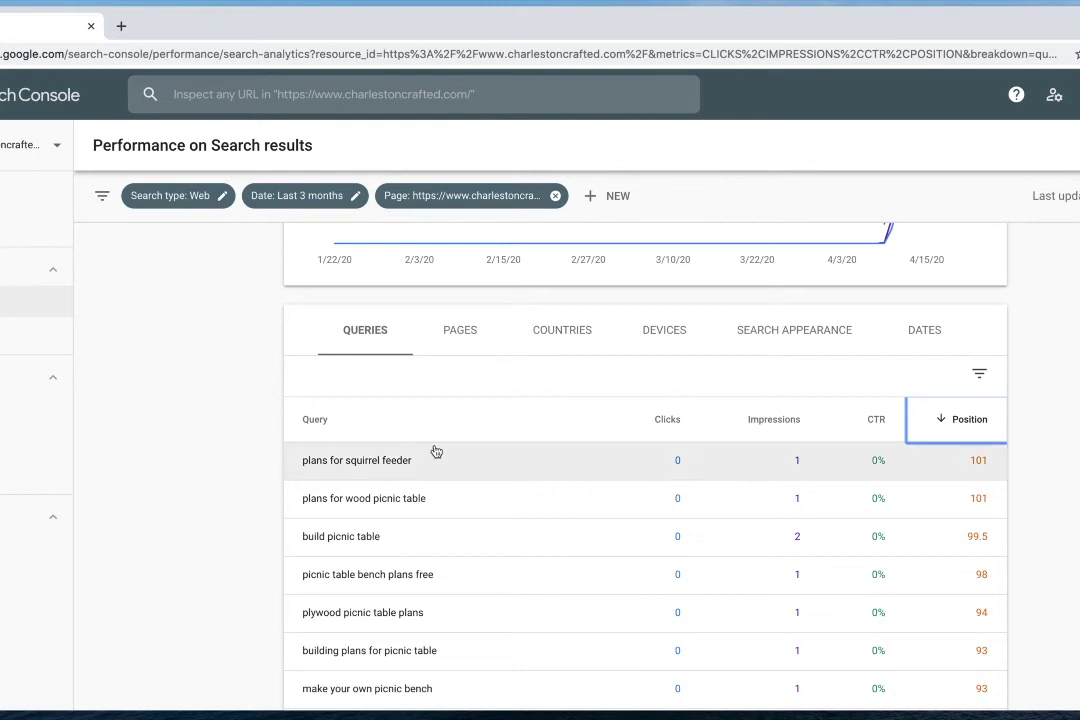
scroll(417, 465, up, 1)
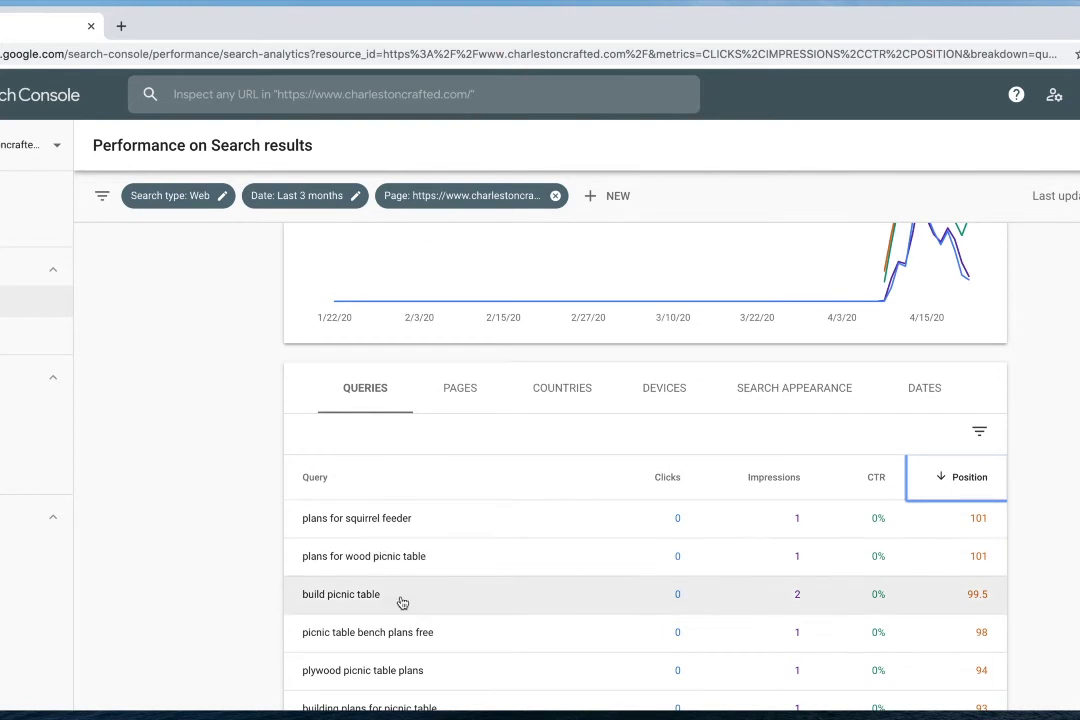
scroll(402, 602, down, 1)
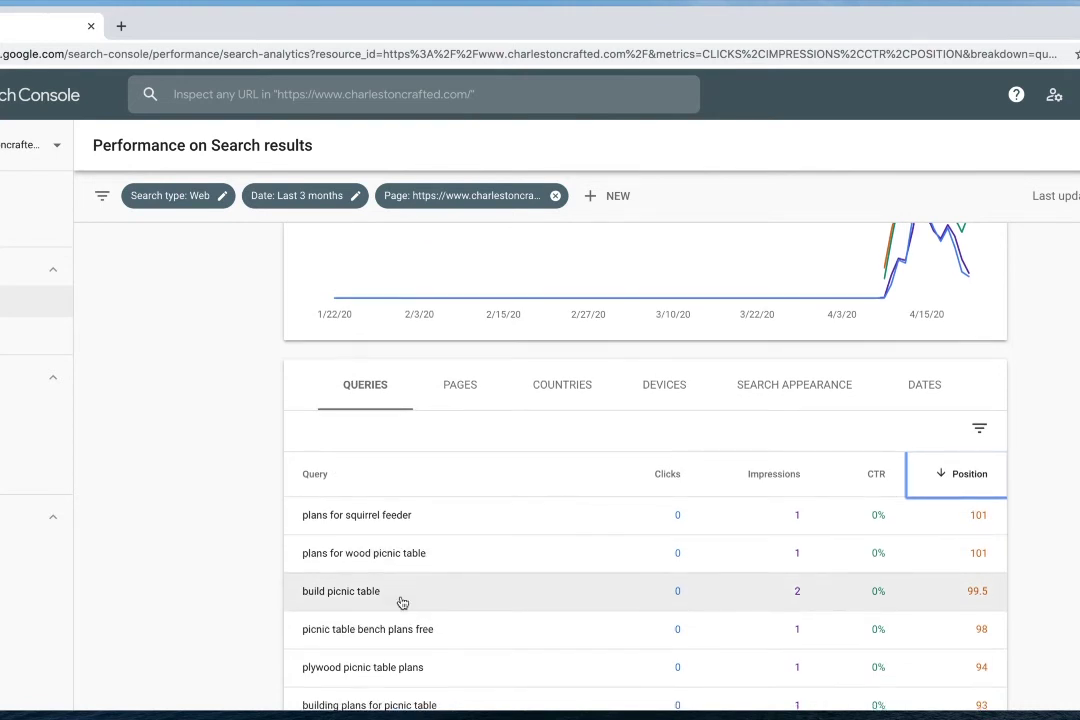
scroll(402, 601, down, 1)
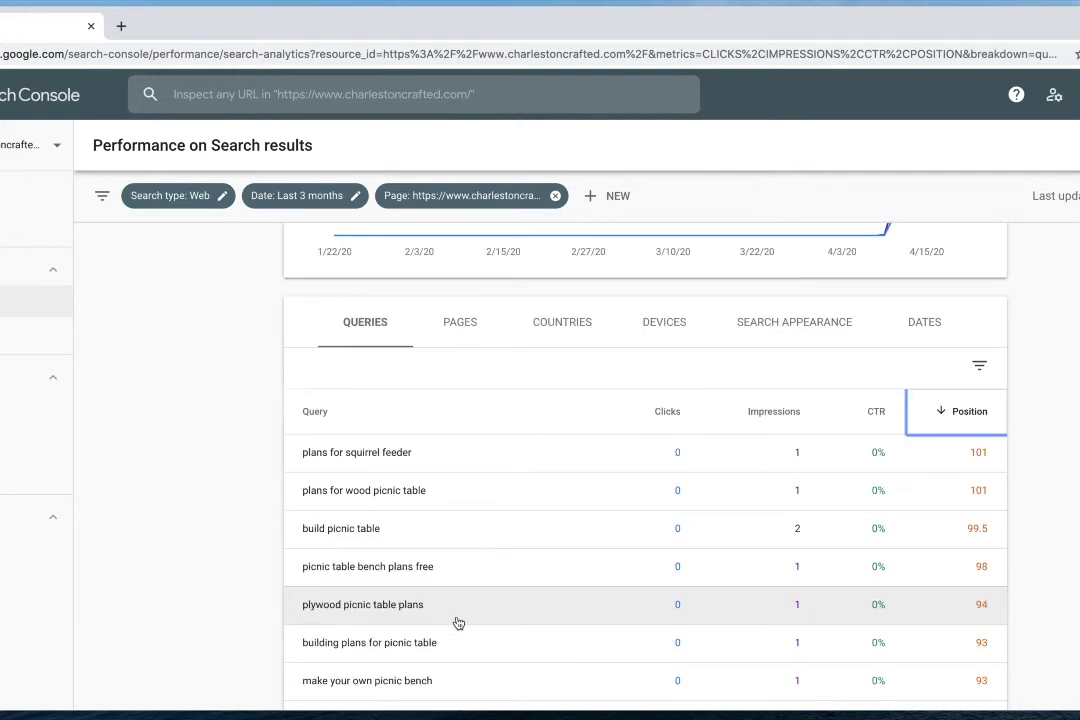
scroll(456, 627, down, 1)
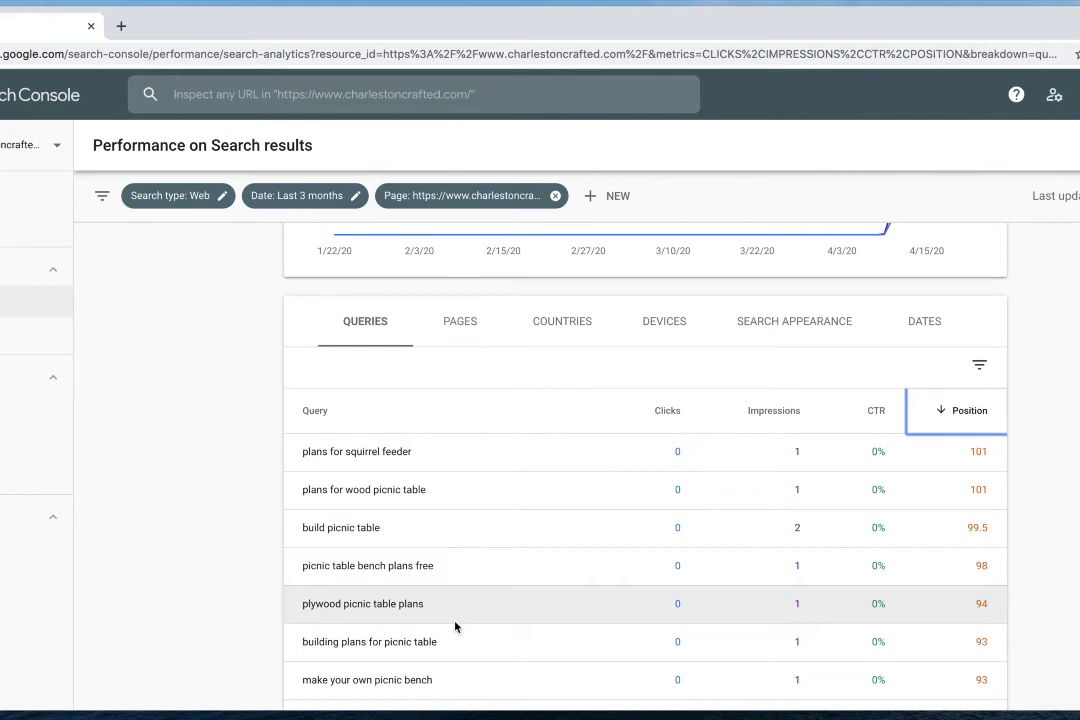
scroll(455, 627, down, 1)
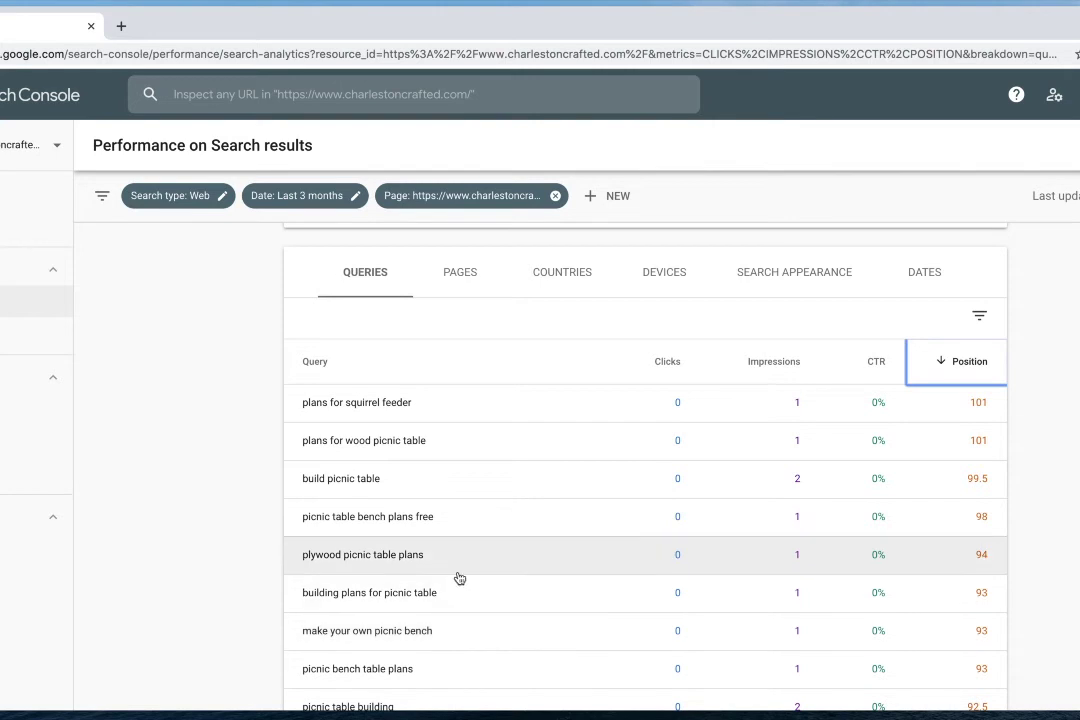
scroll(435, 575, down, 2)
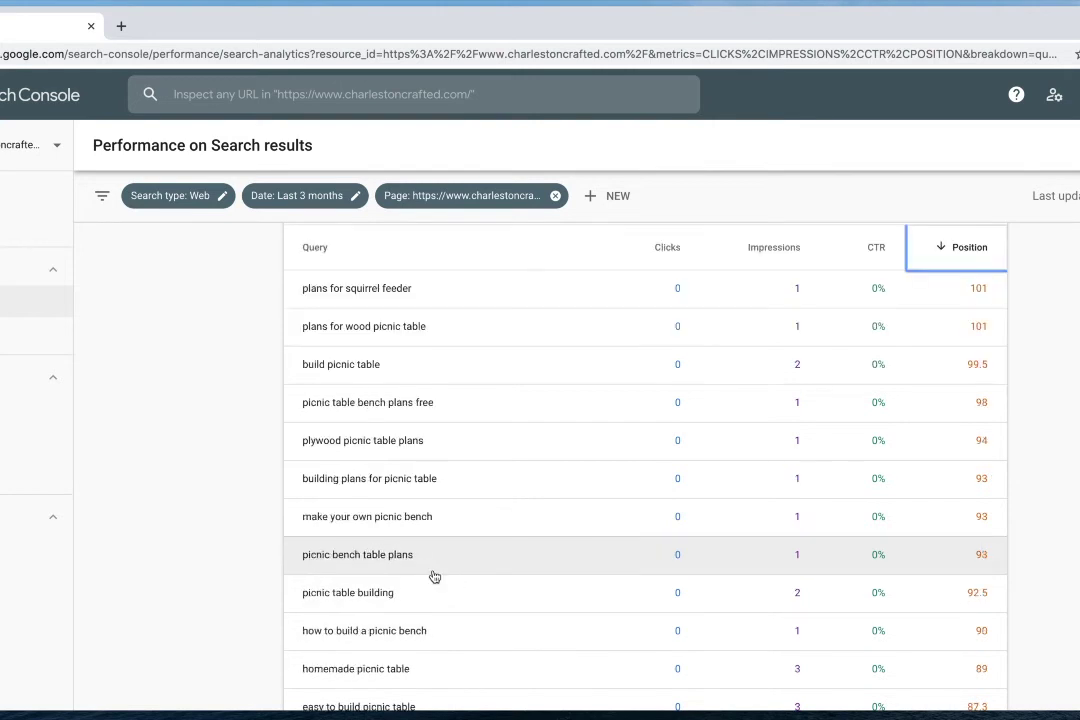
Step: Scroll through picnic table queries ranked around 85–100, such as 'build picnic table' at 99.5
scroll(435, 575, down, 1)
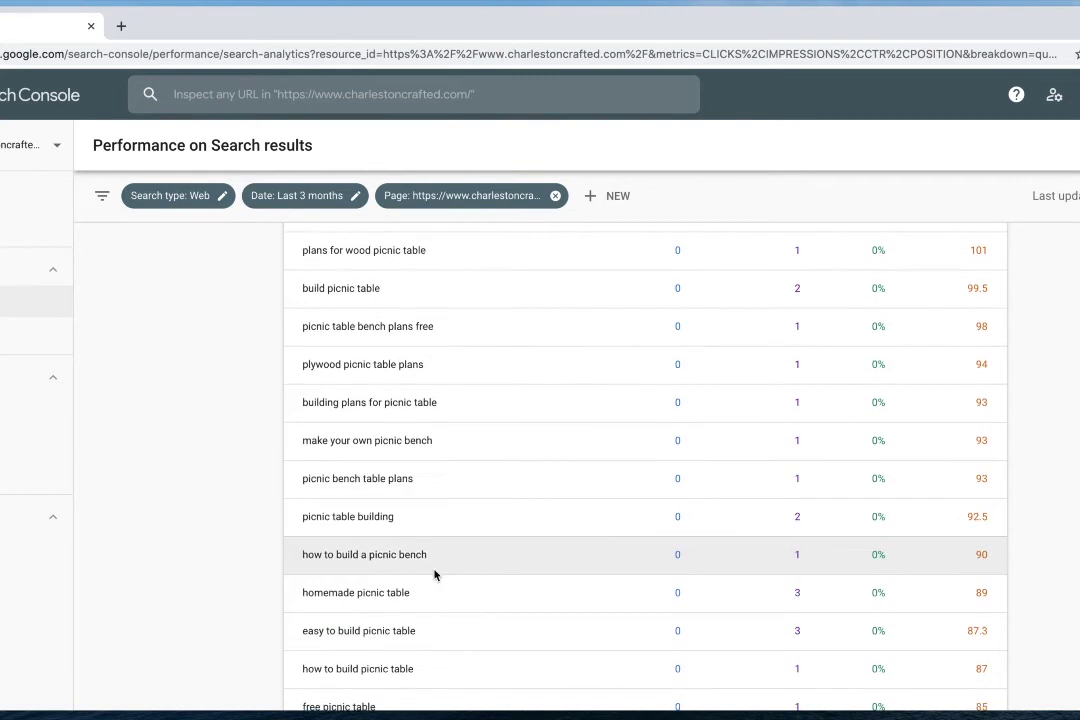
scroll(435, 575, down, 1)
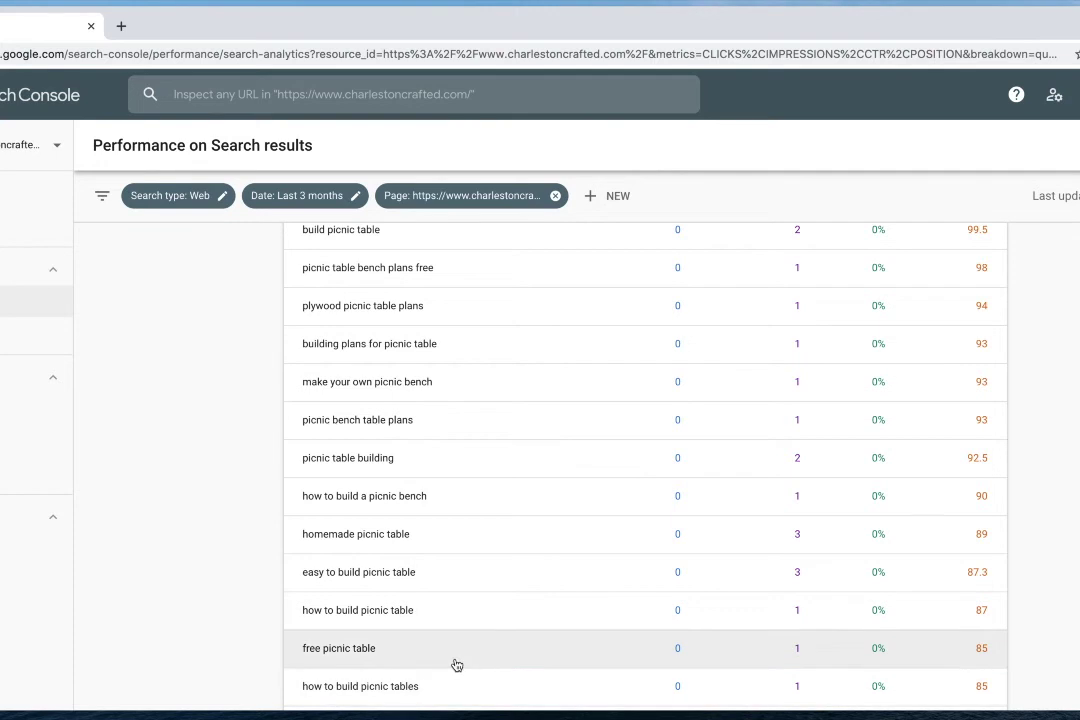
scroll(455, 664, down, 1)
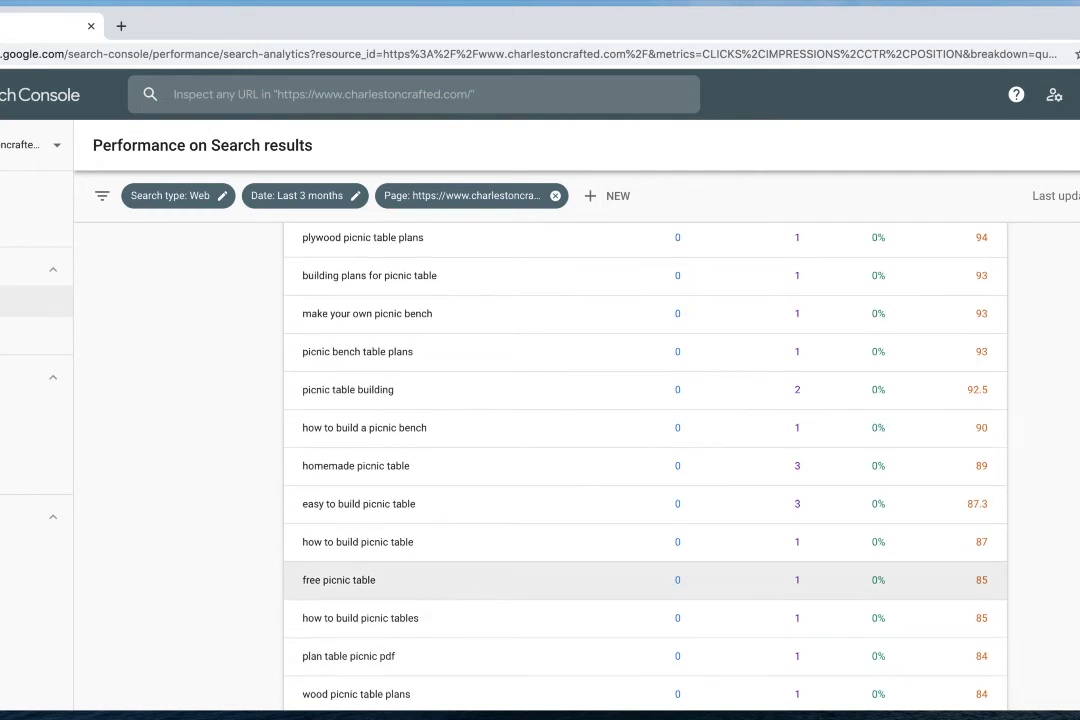
scroll(340, 575, up, 1)
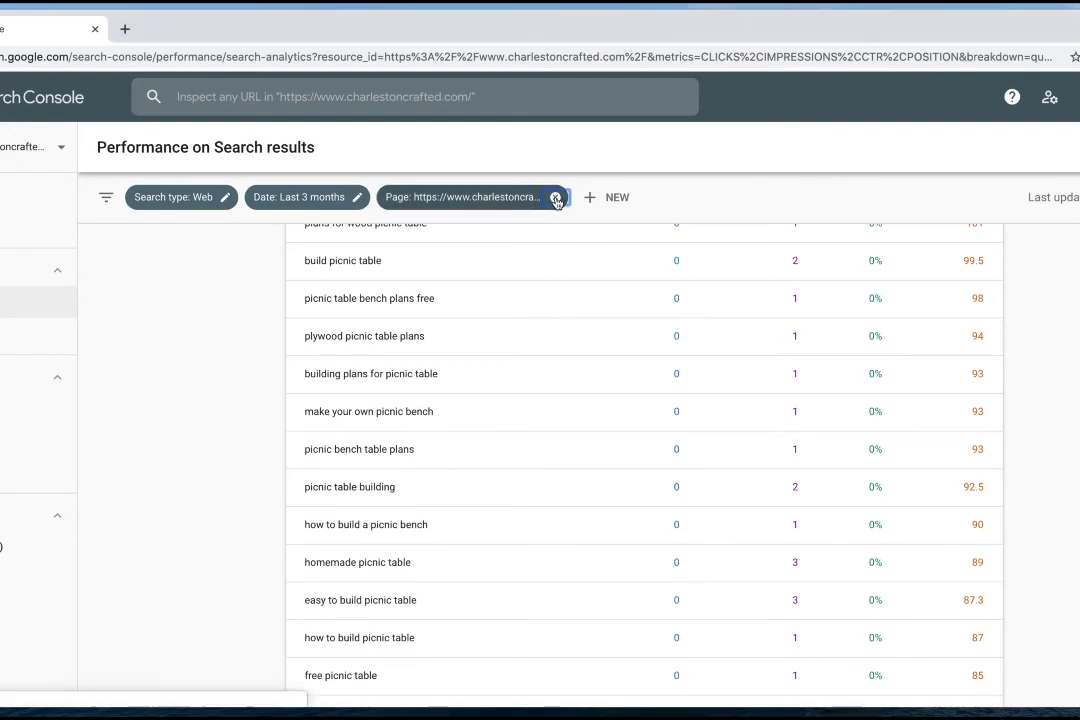
Step: Remove the picnic table Page filter from the report
click(557, 198)
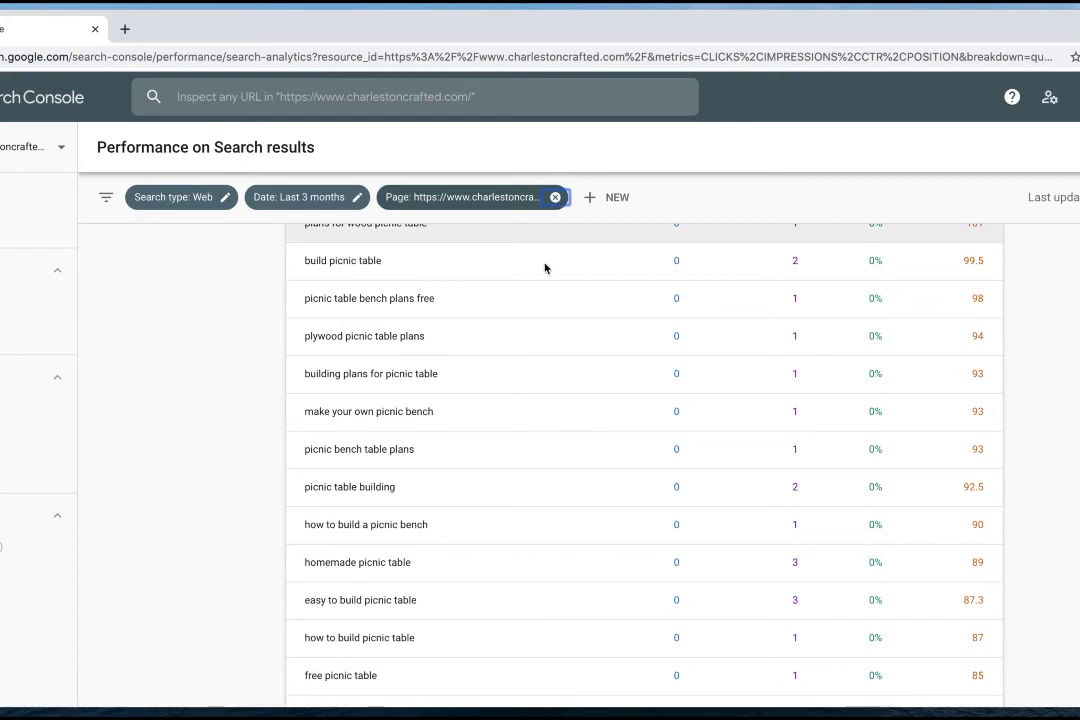
click(555, 197)
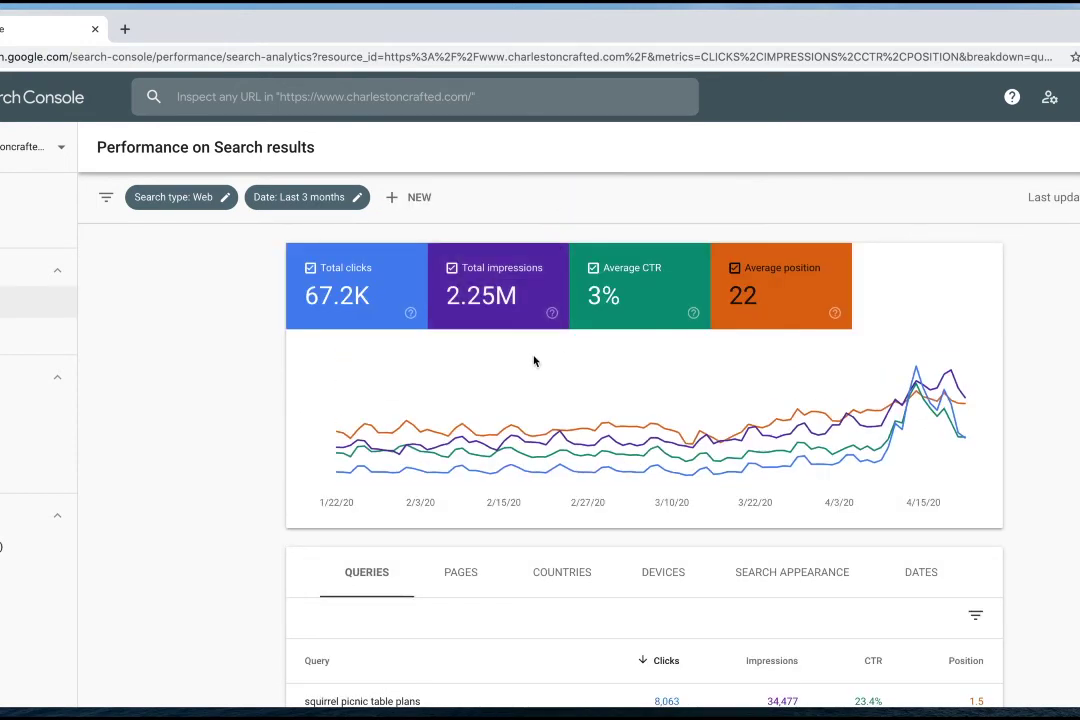
scroll(254, 559, down, 1)
scroll(254, 559, down, 2)
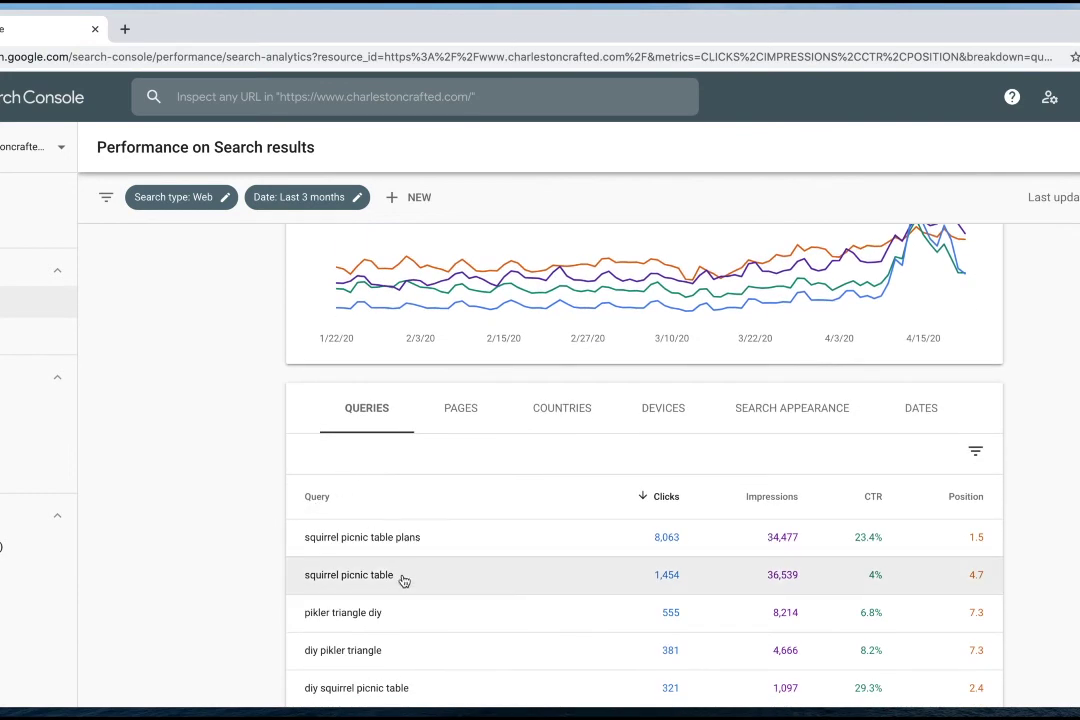
Step: Filter the report to the patching-drywall-old-phone-jack page from the Pages list
click(470, 409)
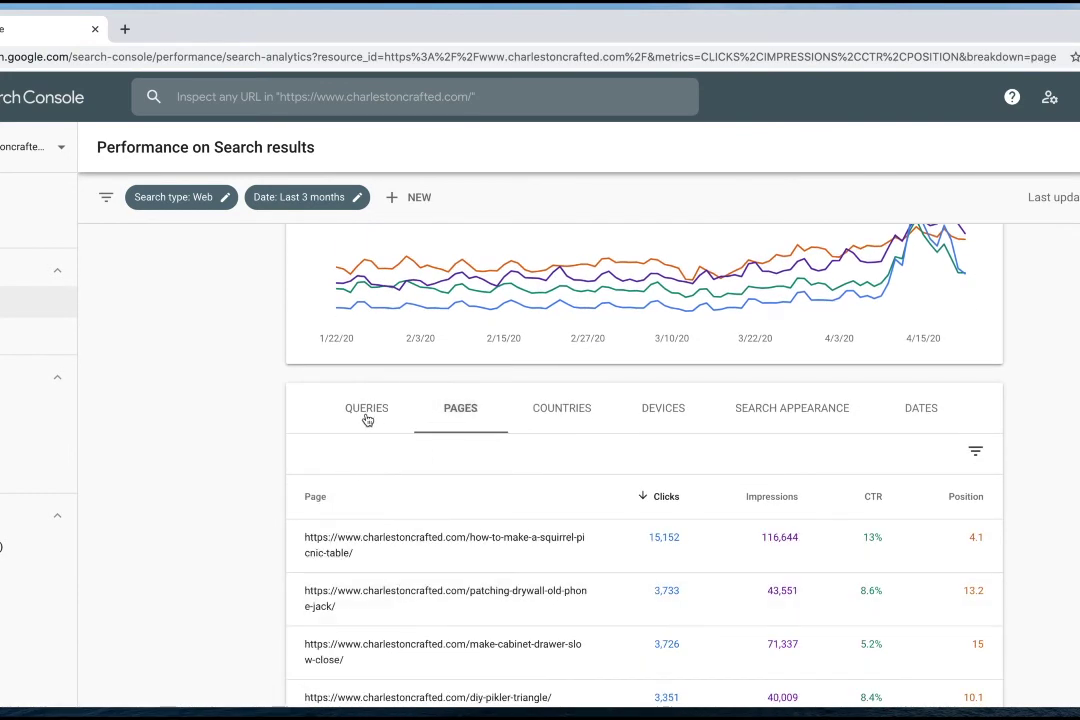
scroll(458, 555, down, 1)
scroll(458, 562, down, 1)
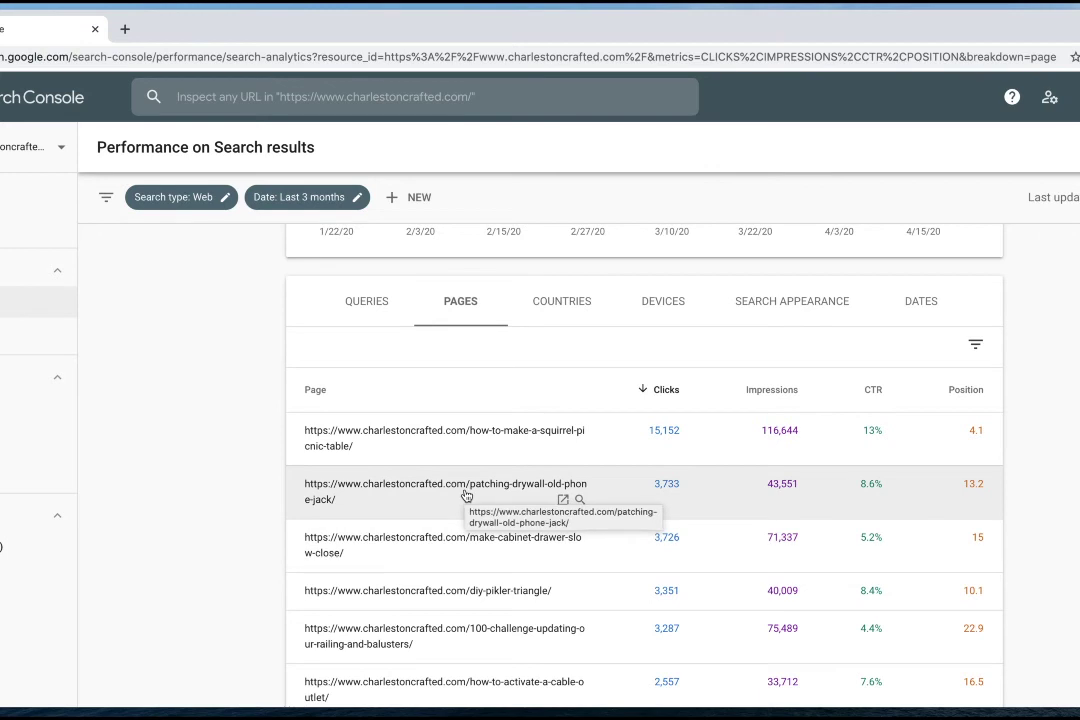
click(465, 495)
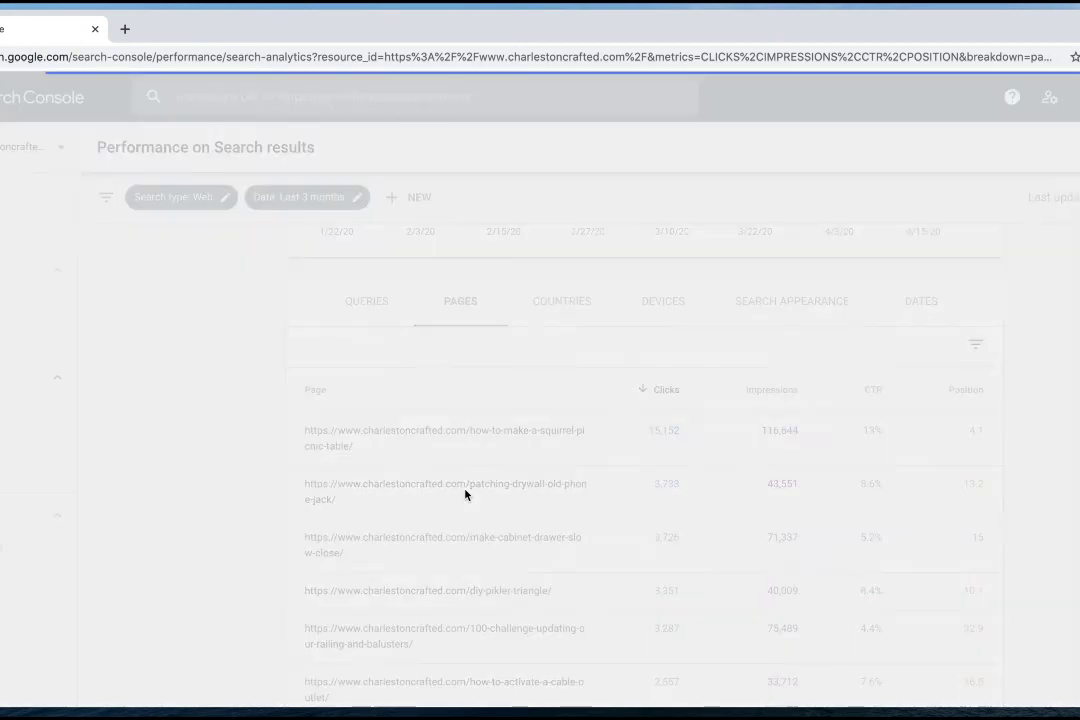
scroll(467, 493, down, 2)
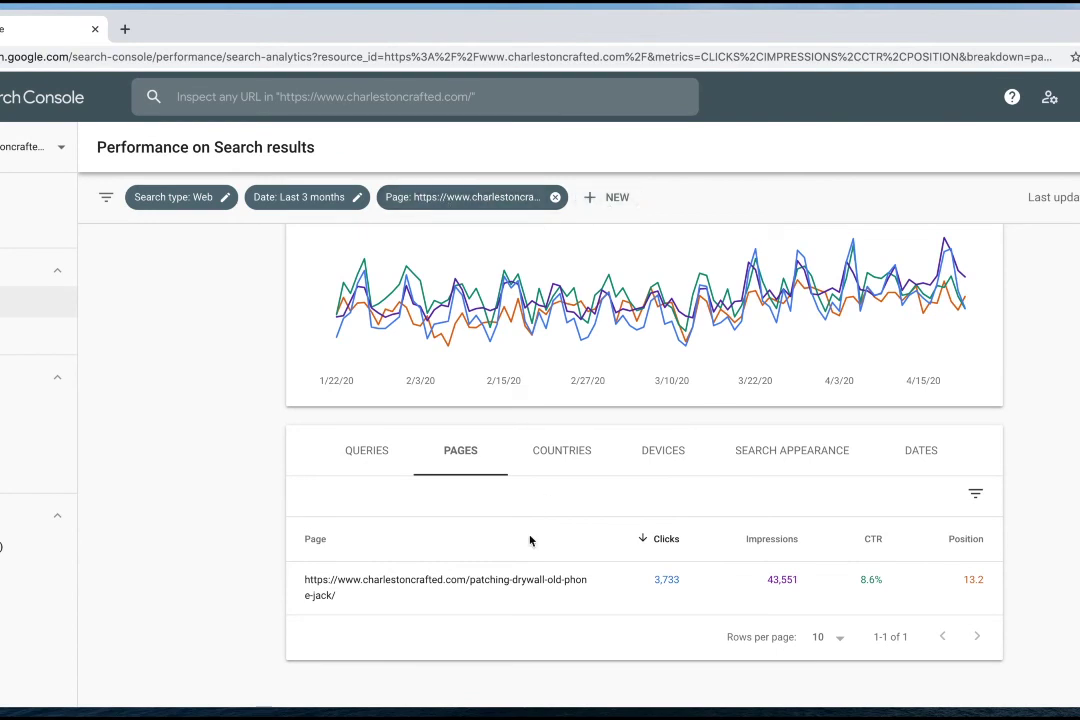
Step: Show the phone-jack page's 769 queries, led by 'how to remove phone jack from wall'
click(366, 452)
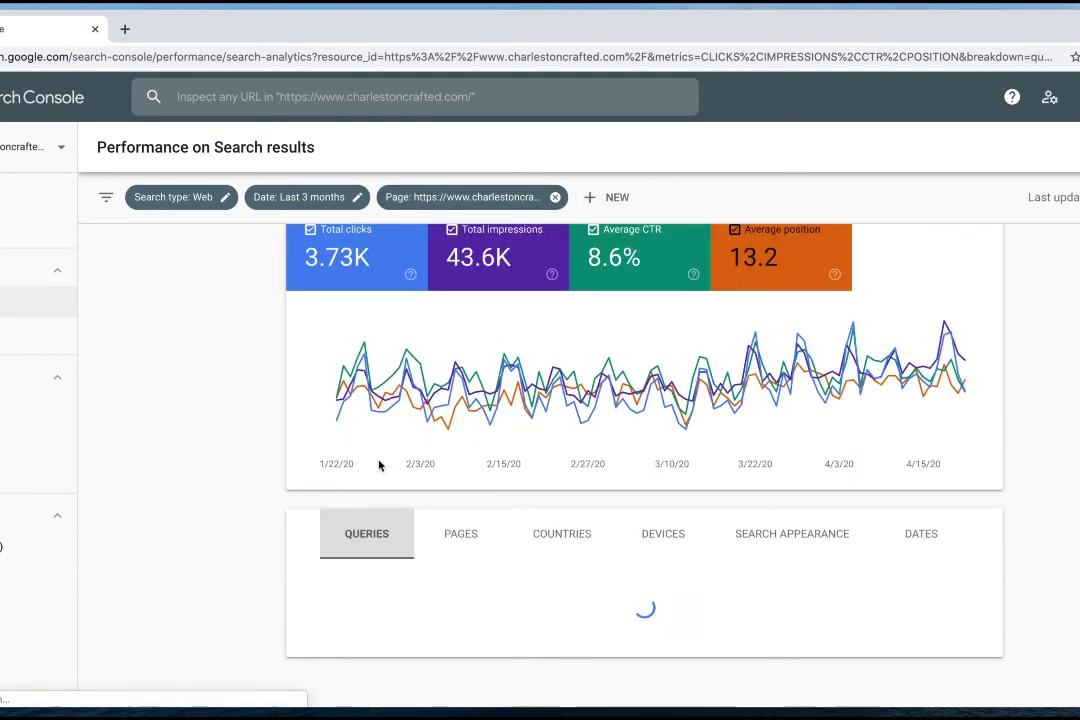
scroll(499, 568, down, 3)
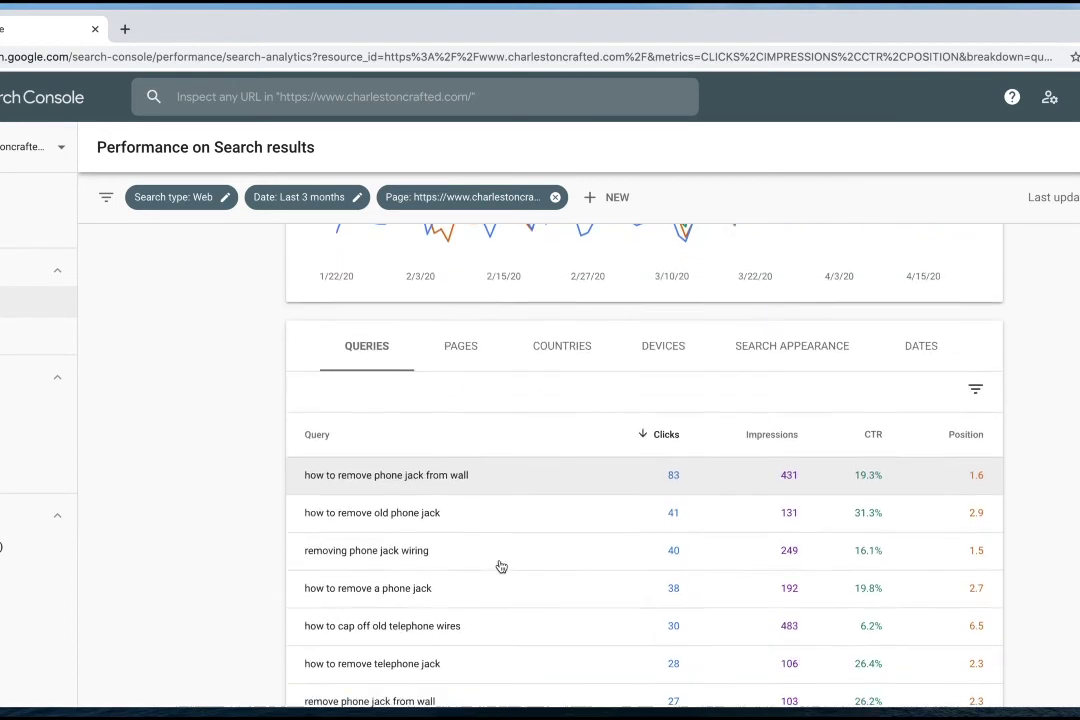
scroll(501, 566, down, 1)
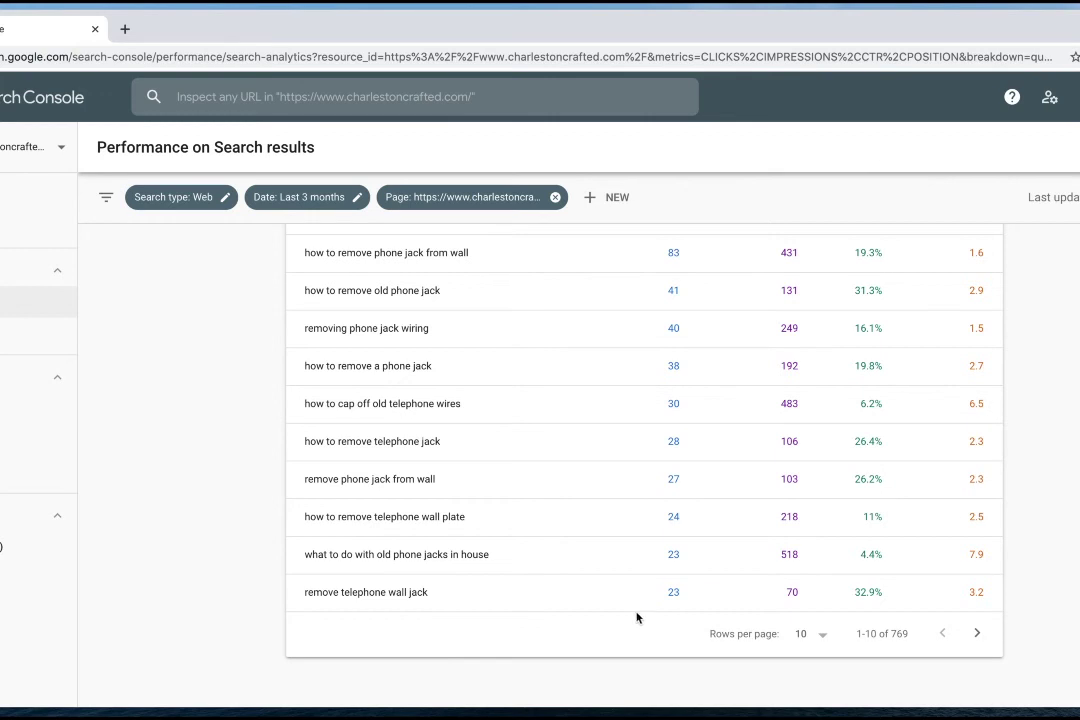
scroll(590, 603, up, 1)
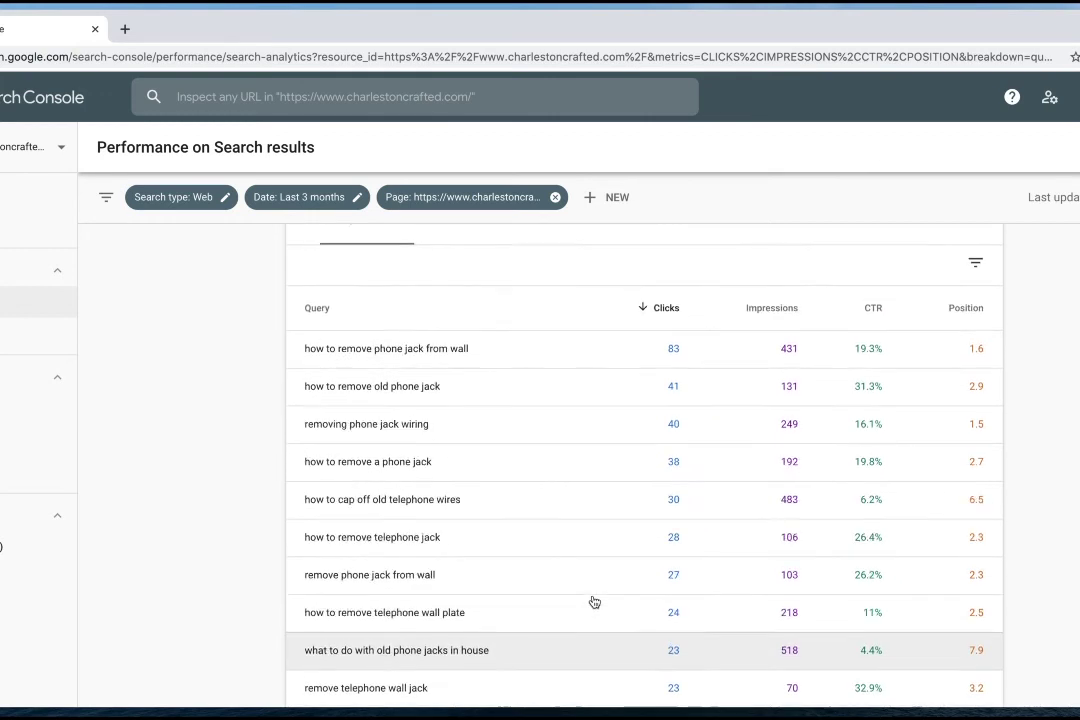
scroll(590, 603, up, 1)
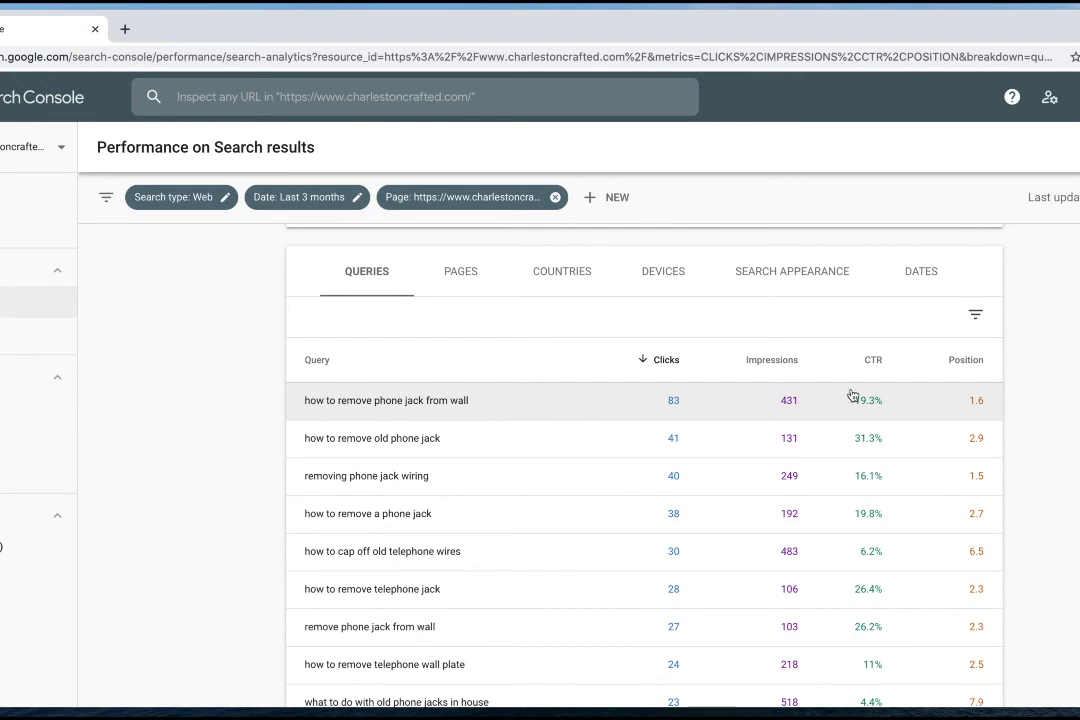
Step: Sort the phone-jack queries worst position first, led by 'hook up phone wires' at 120
click(961, 366)
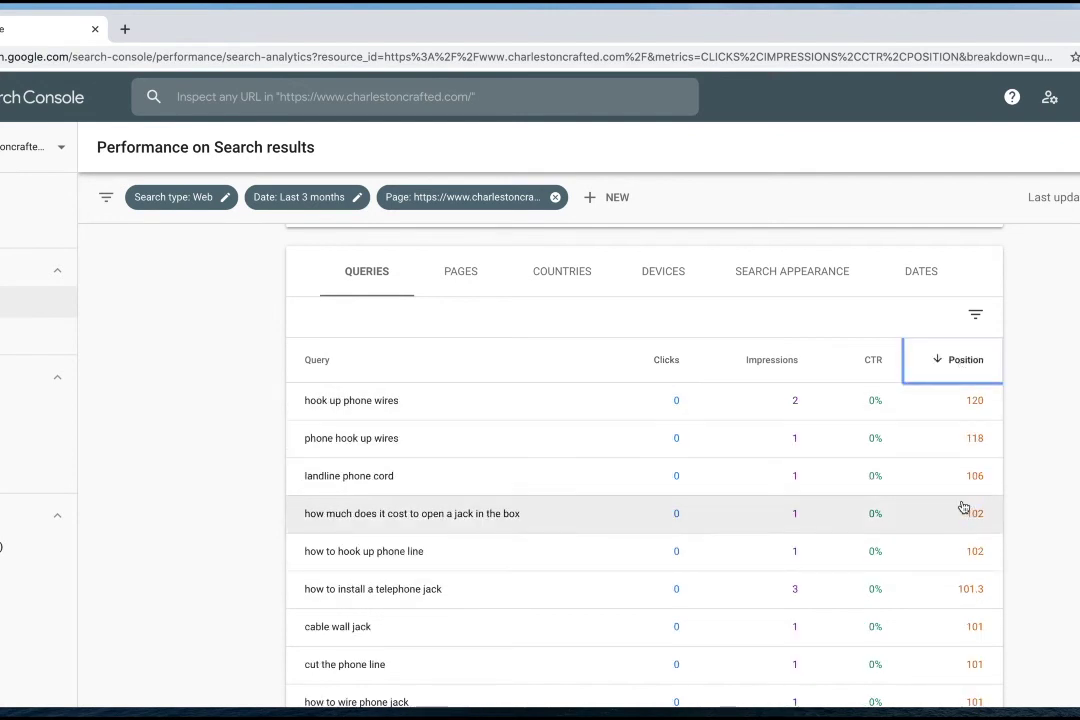
click(755, 360)
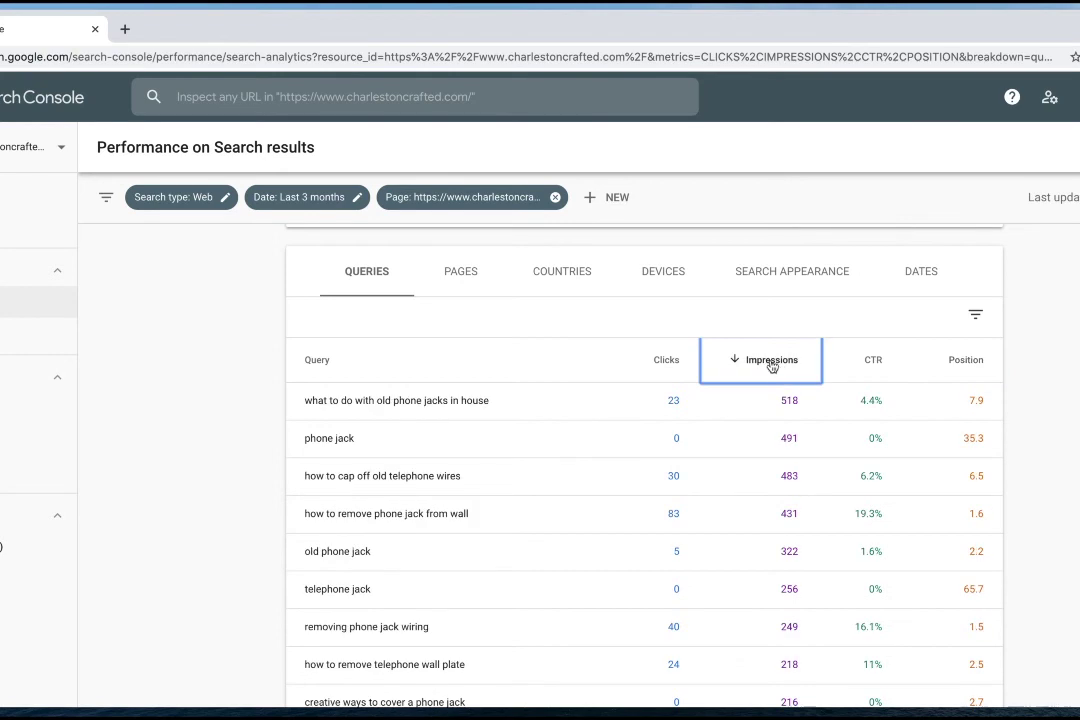
click(962, 366)
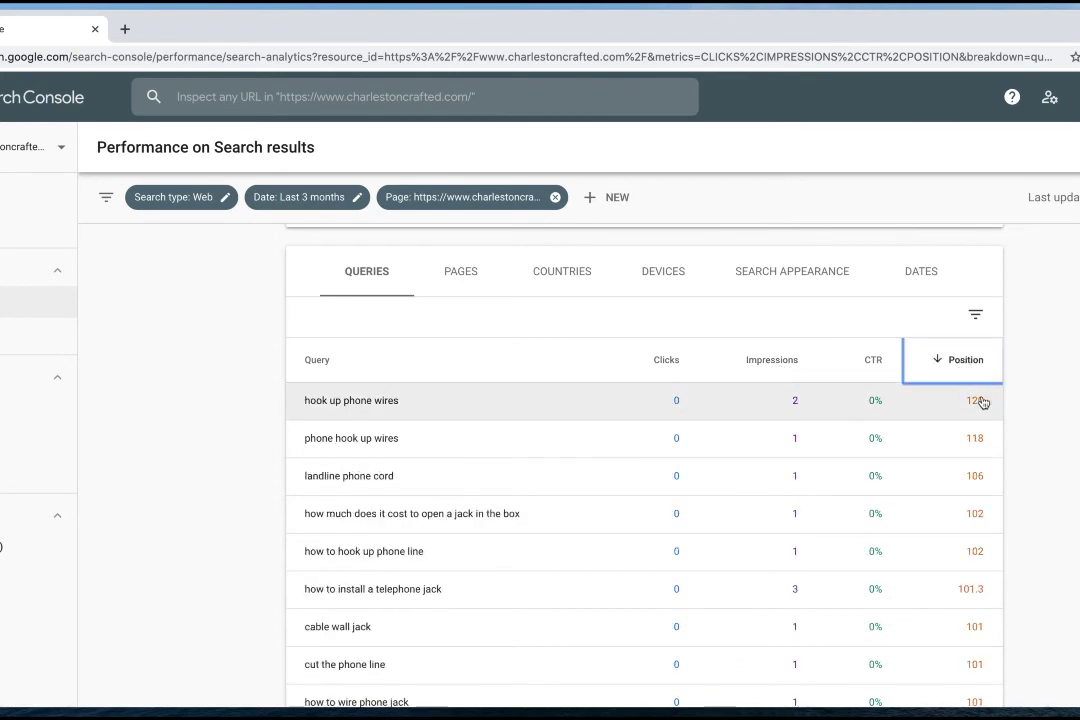
scroll(858, 470, down, 2)
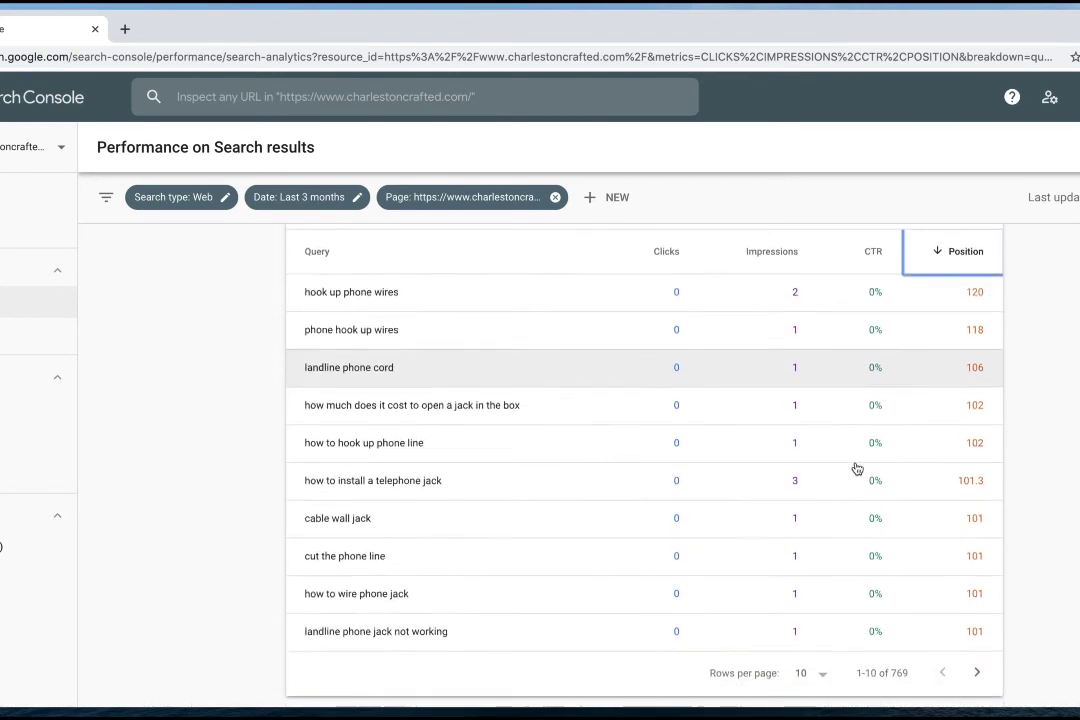
scroll(858, 470, down, 1)
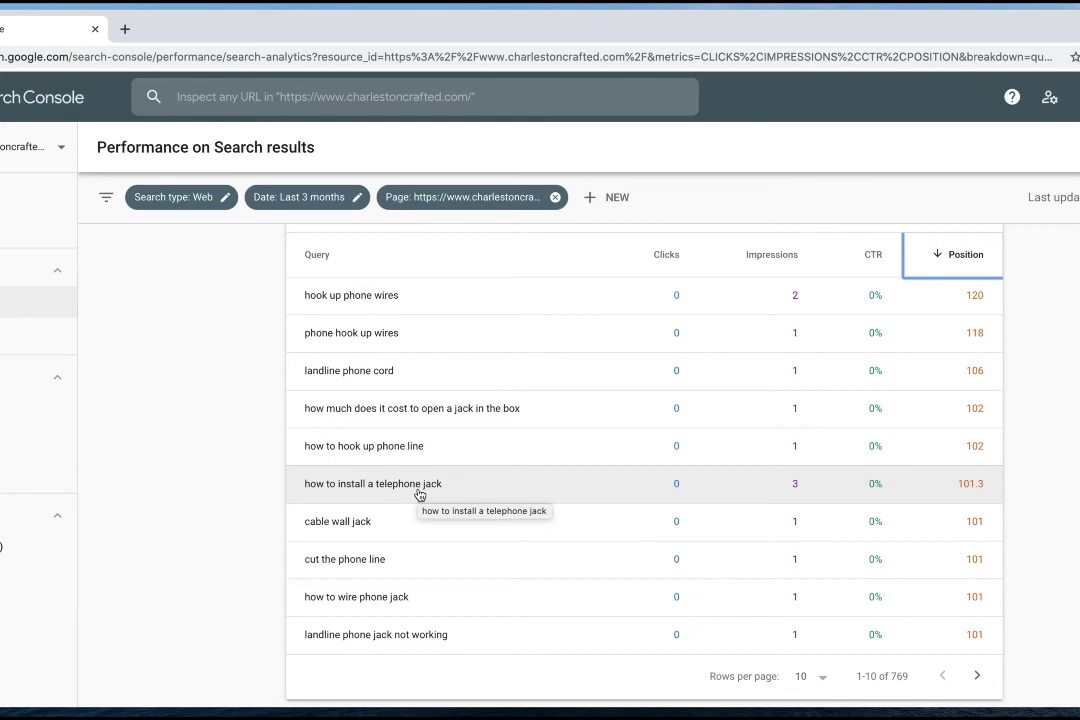
Step: Page forward through the worst-ranked phone-jack queries to rows 51–60 of 769
click(979, 680)
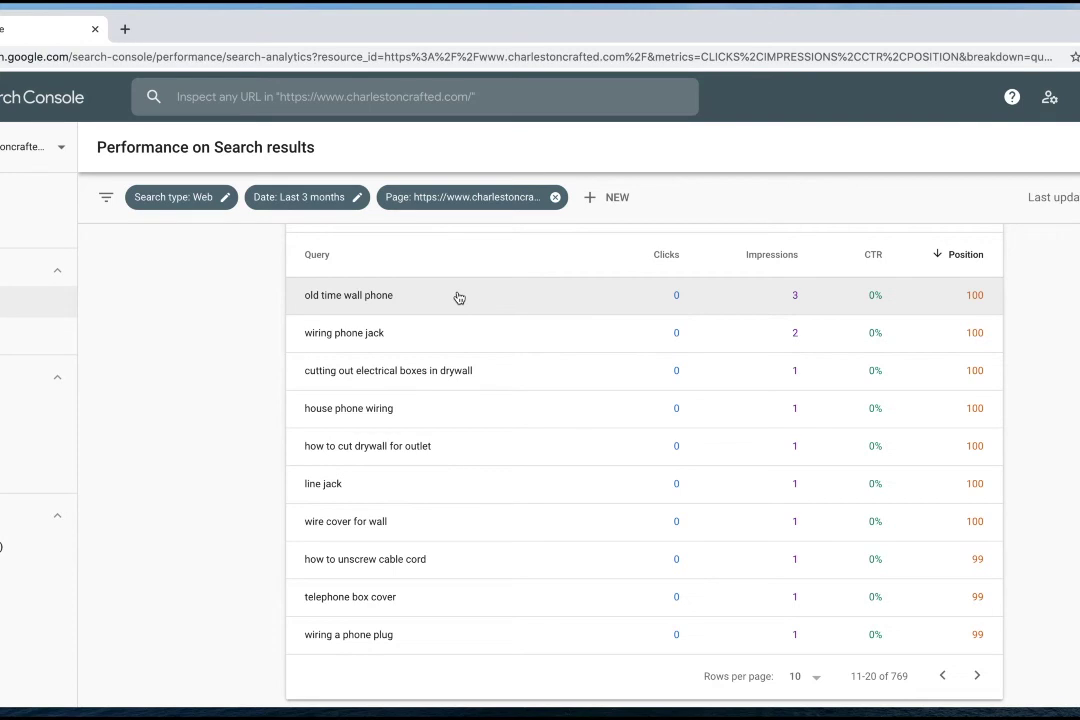
click(976, 677)
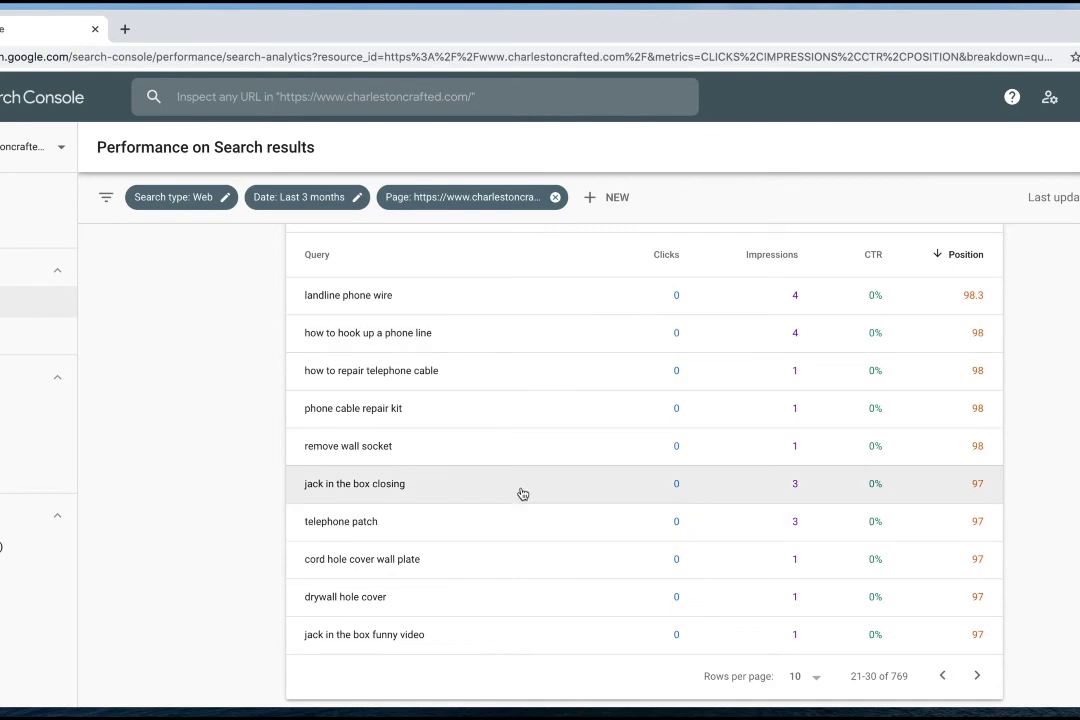
click(977, 677)
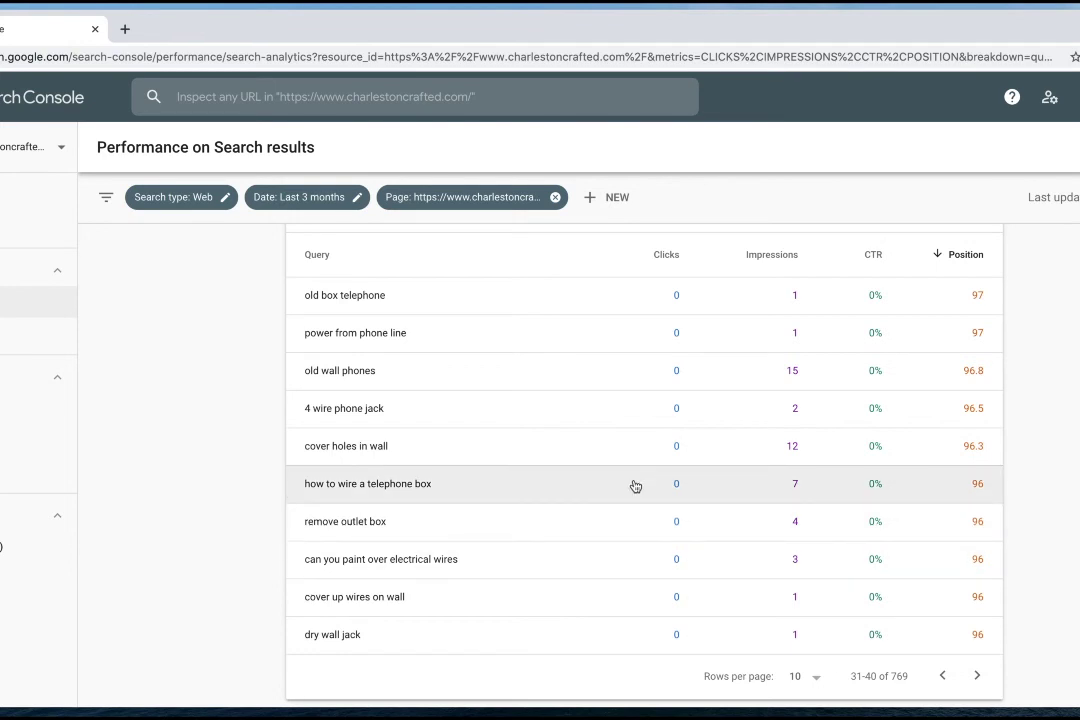
click(976, 676)
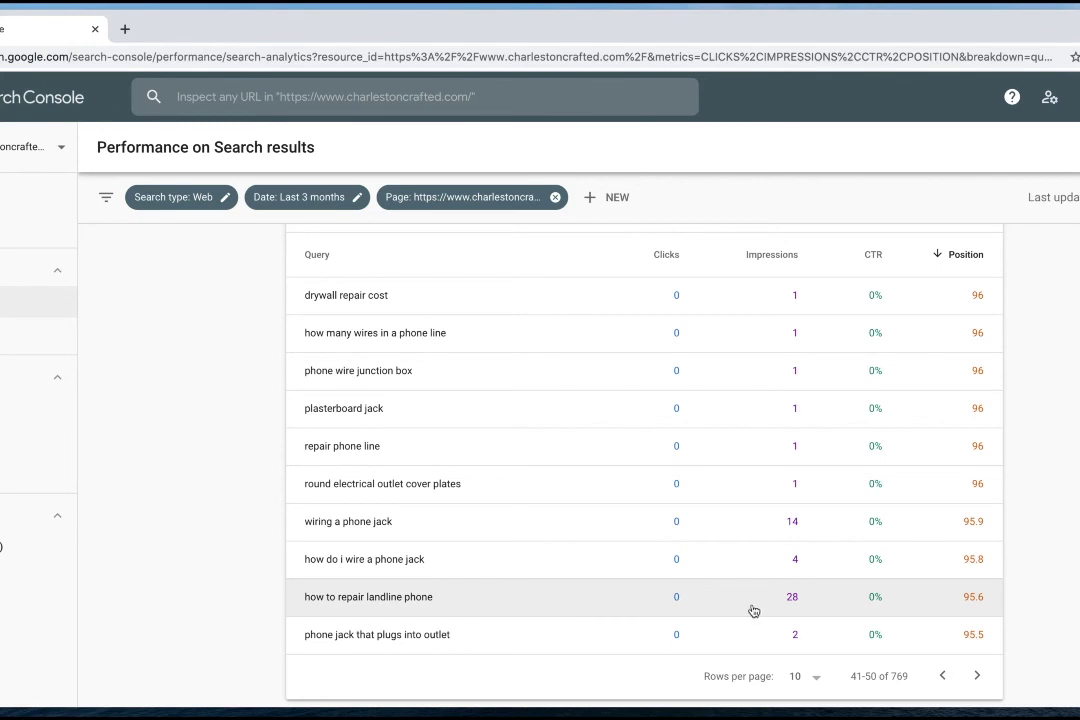
click(977, 677)
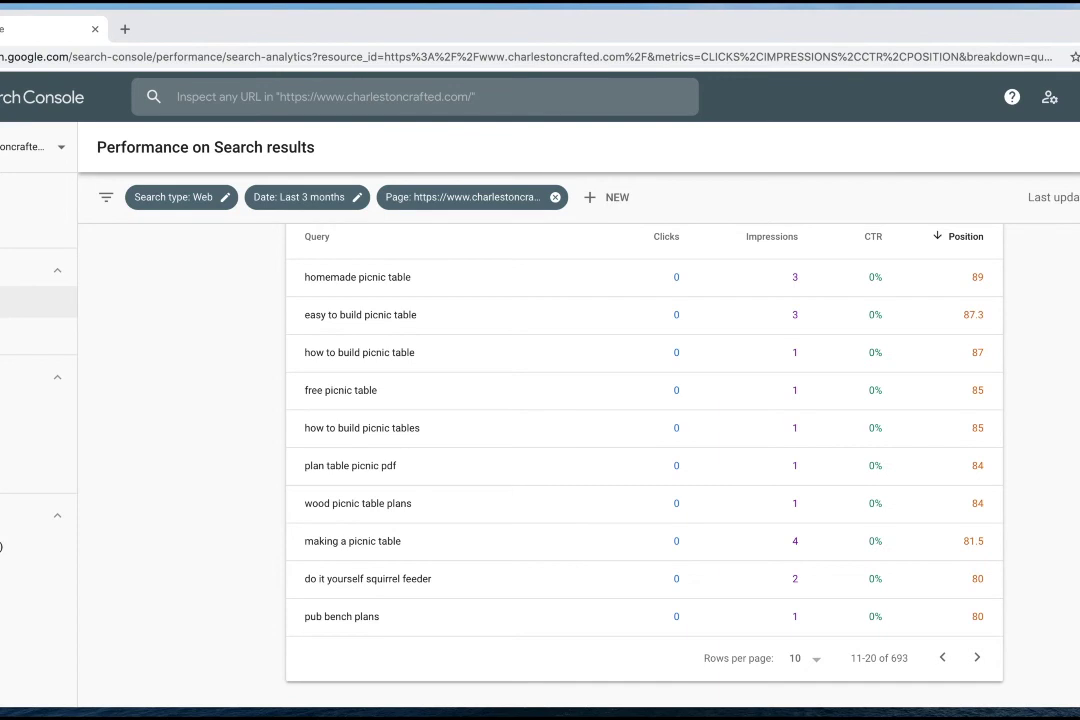
Step: Scroll the picnic table page's position-sorted queries to rows 11–20, including 'homemade picnic table'
scroll(516, 354, up, 3)
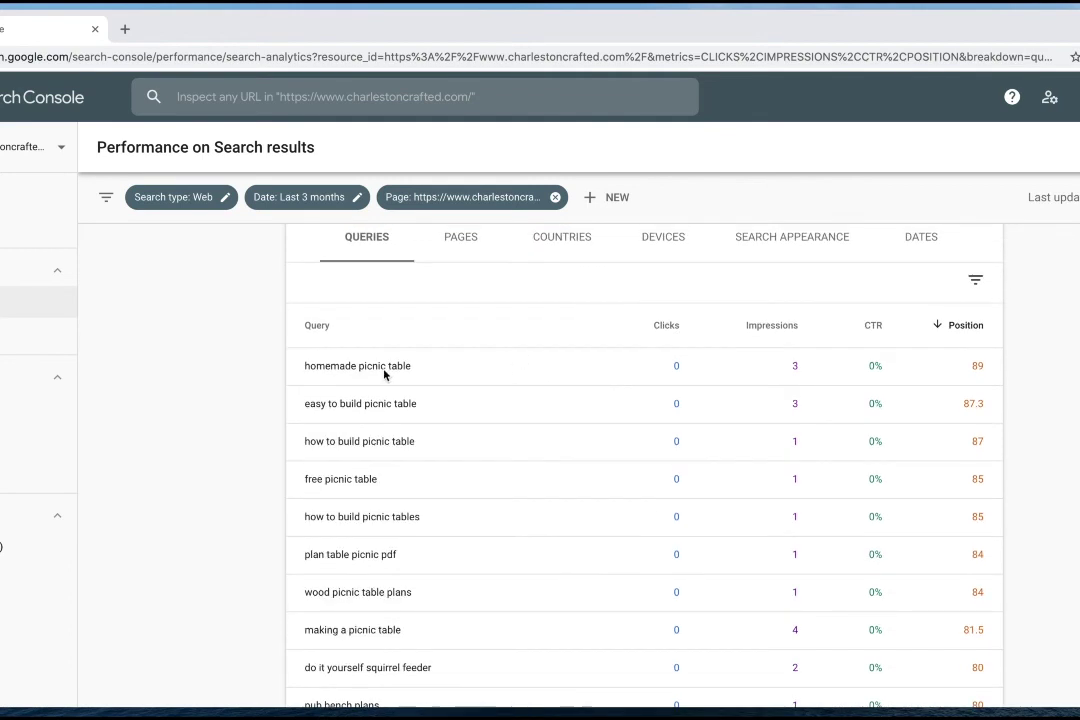
scroll(682, 451, down, 3)
scroll(947, 549, up, 2)
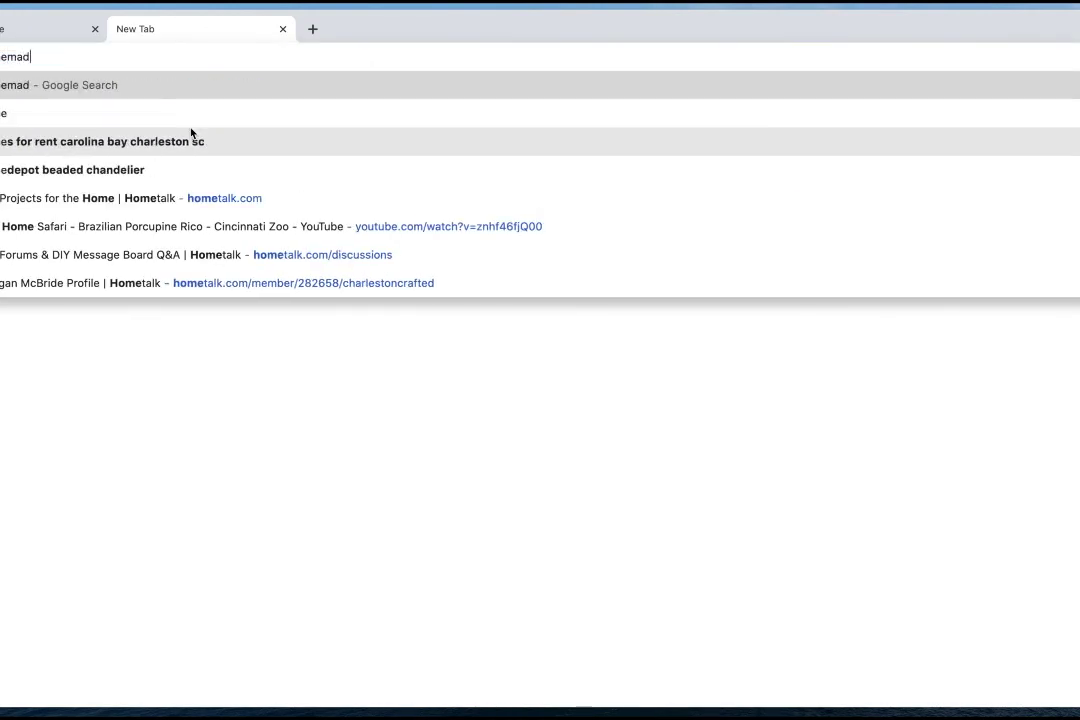
Step: Search Google for 'homemade picnic table' and scroll down to the People Also Search For list
text(picnic)
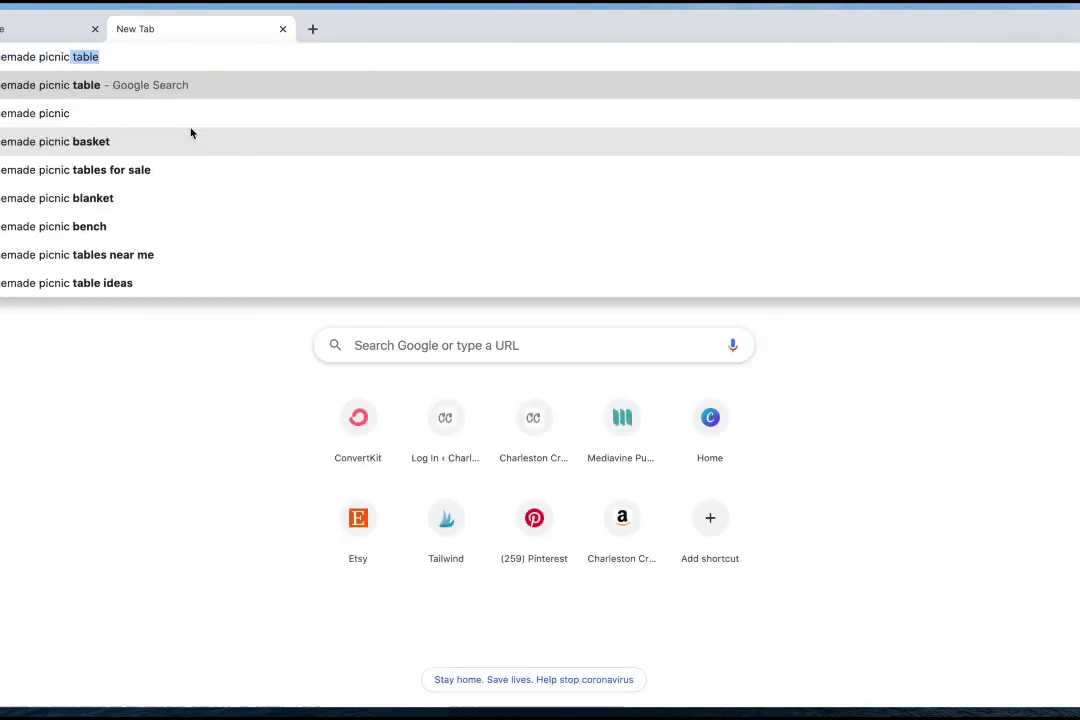
text( table)
key(Return)
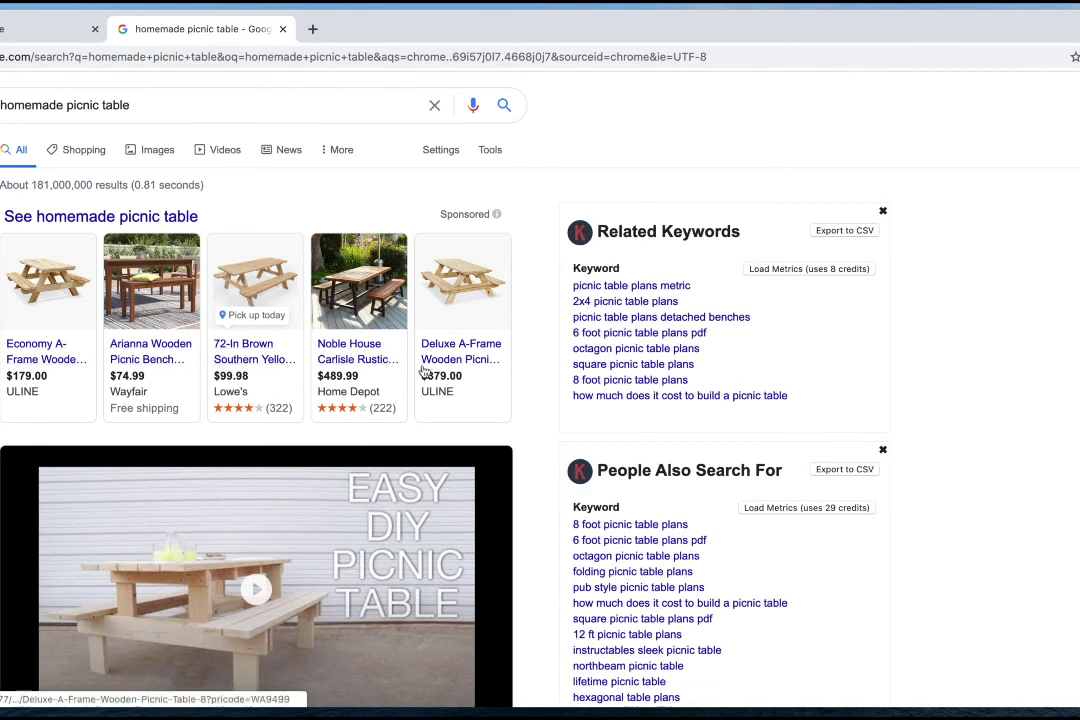
mouse_move(452, 372)
scroll(452, 372, down, 3)
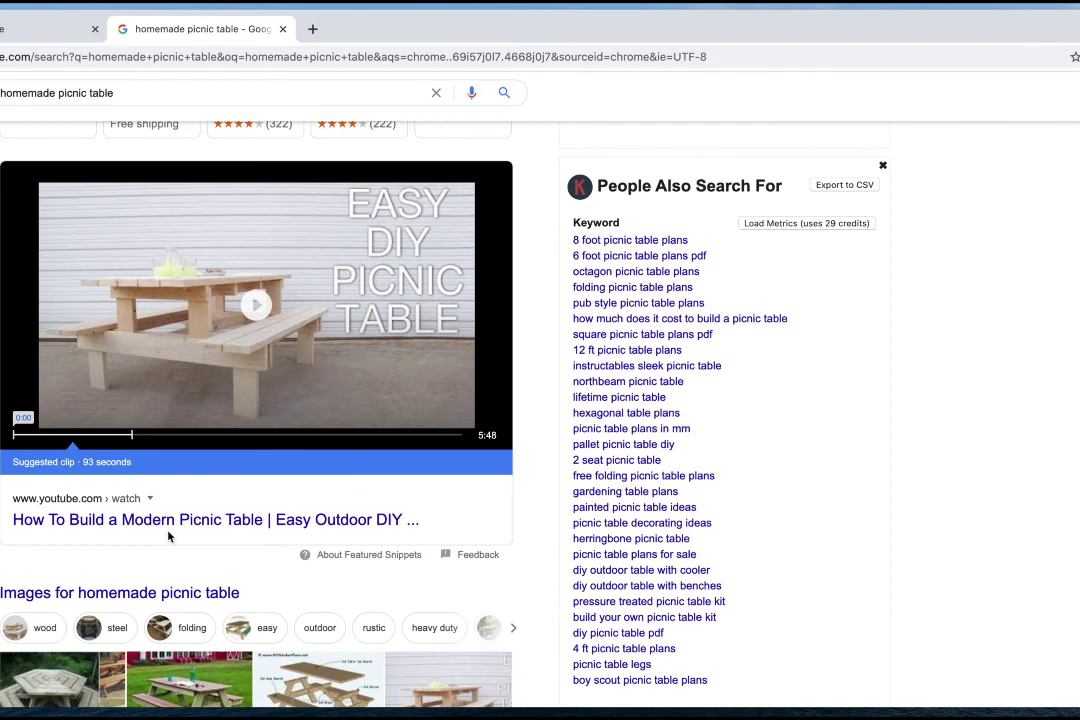
scroll(170, 536, up, 2)
scroll(168, 541, up, 2)
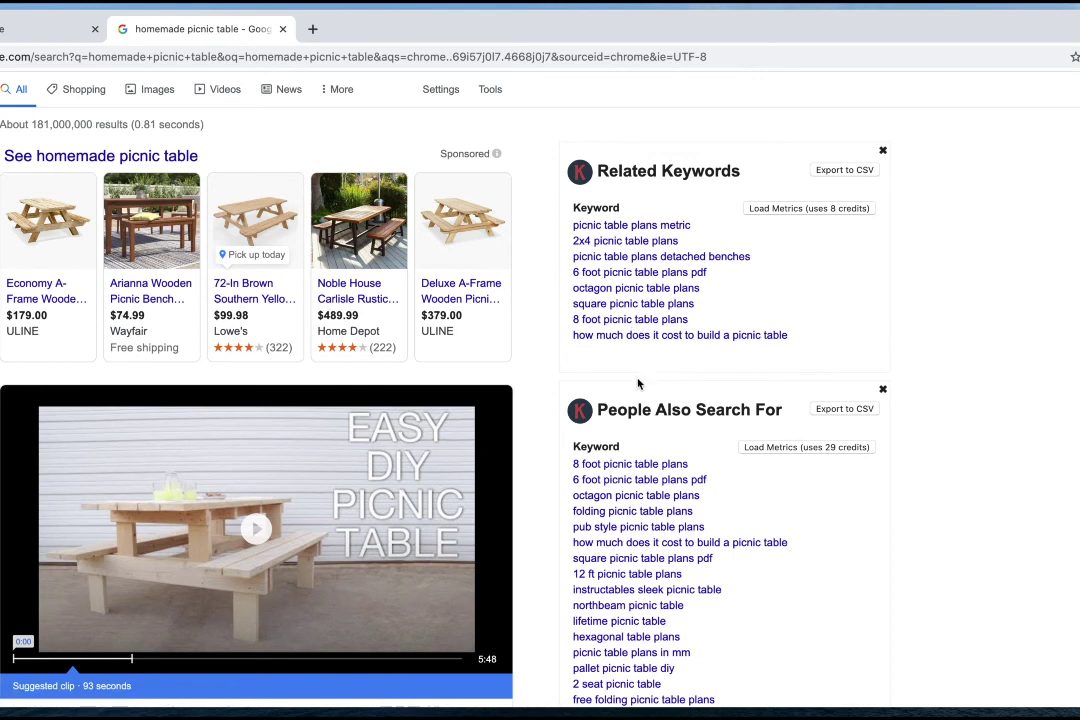
scroll(634, 380, down, 1)
scroll(631, 381, down, 5)
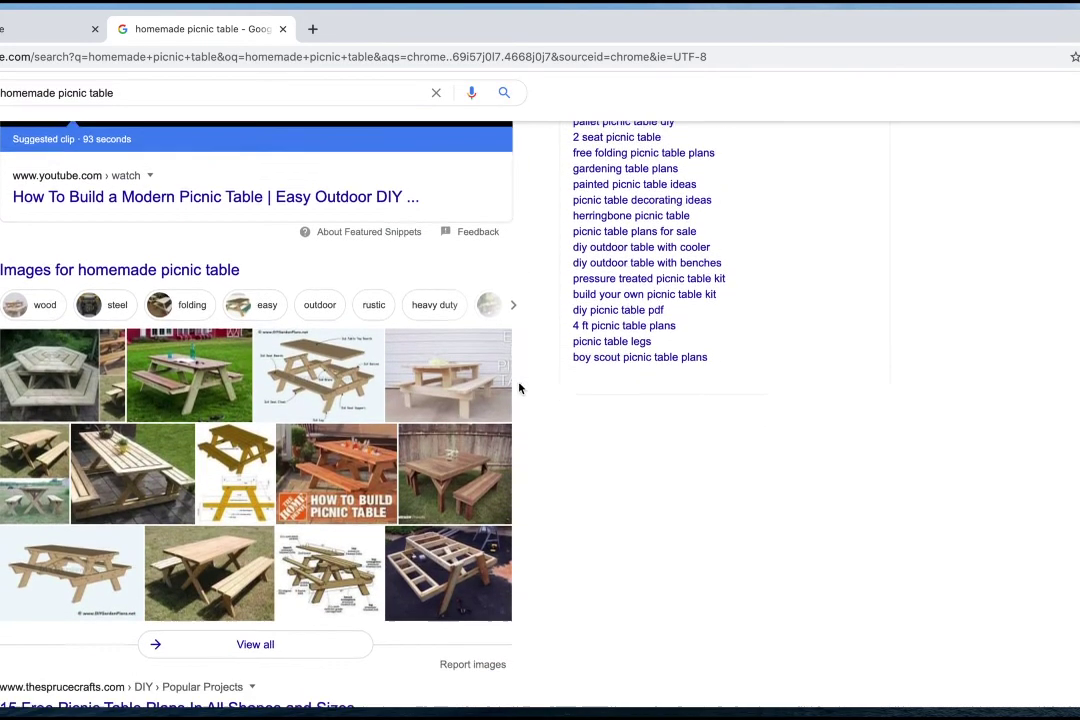
scroll(396, 300, up, 6)
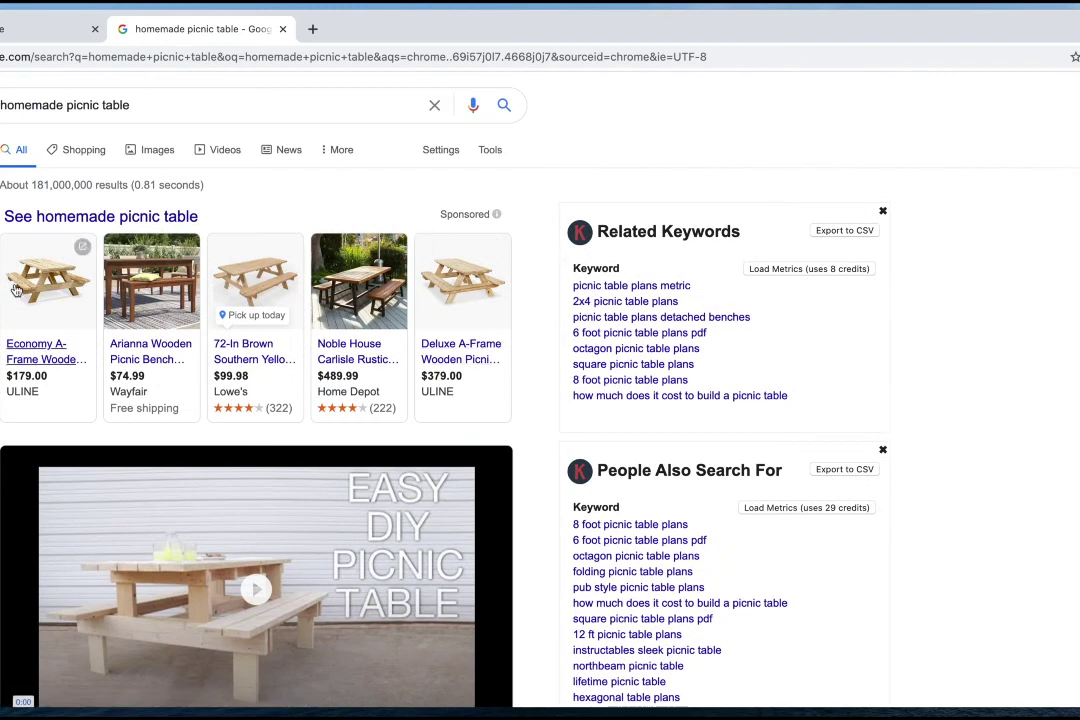
scroll(454, 337, down, 1)
scroll(225, 499, down, 3)
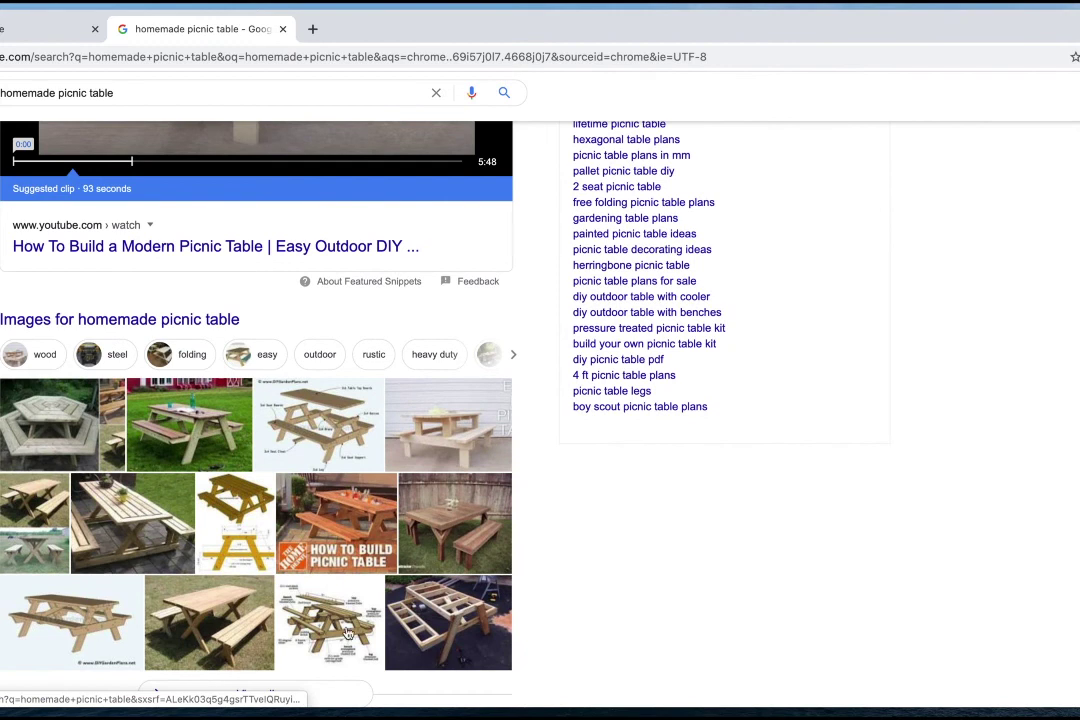
scroll(348, 472, down, 1)
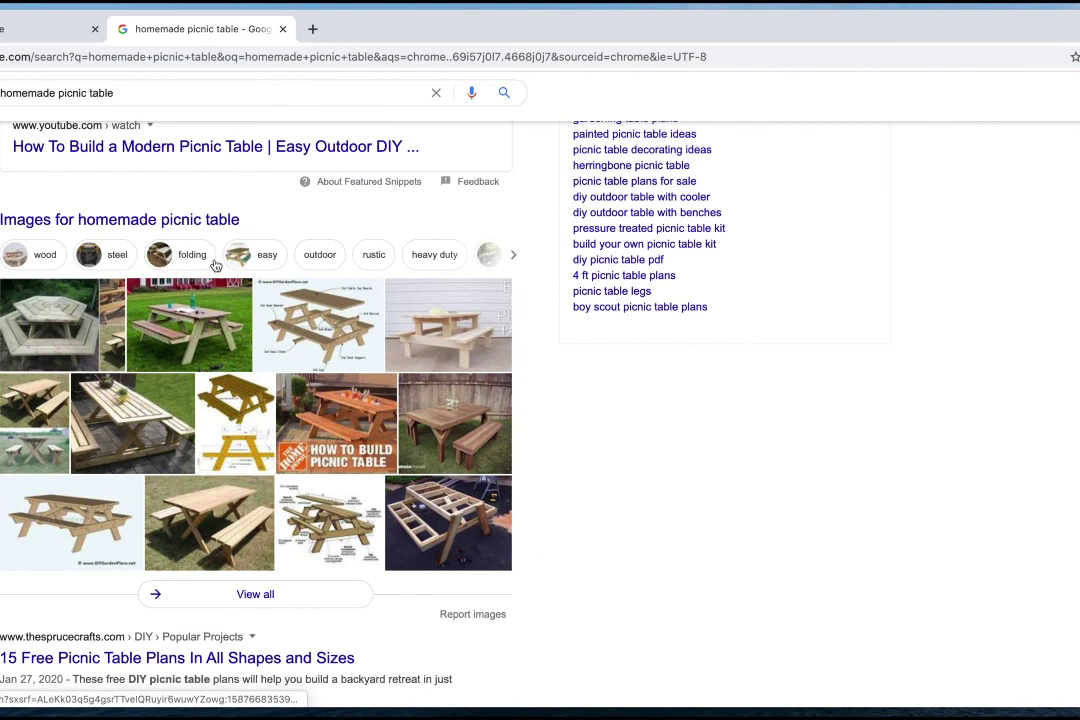
Step: Reveal more image chips like bench, childrens, small and custom, then highlight the Spruce Crafts result
click(514, 257)
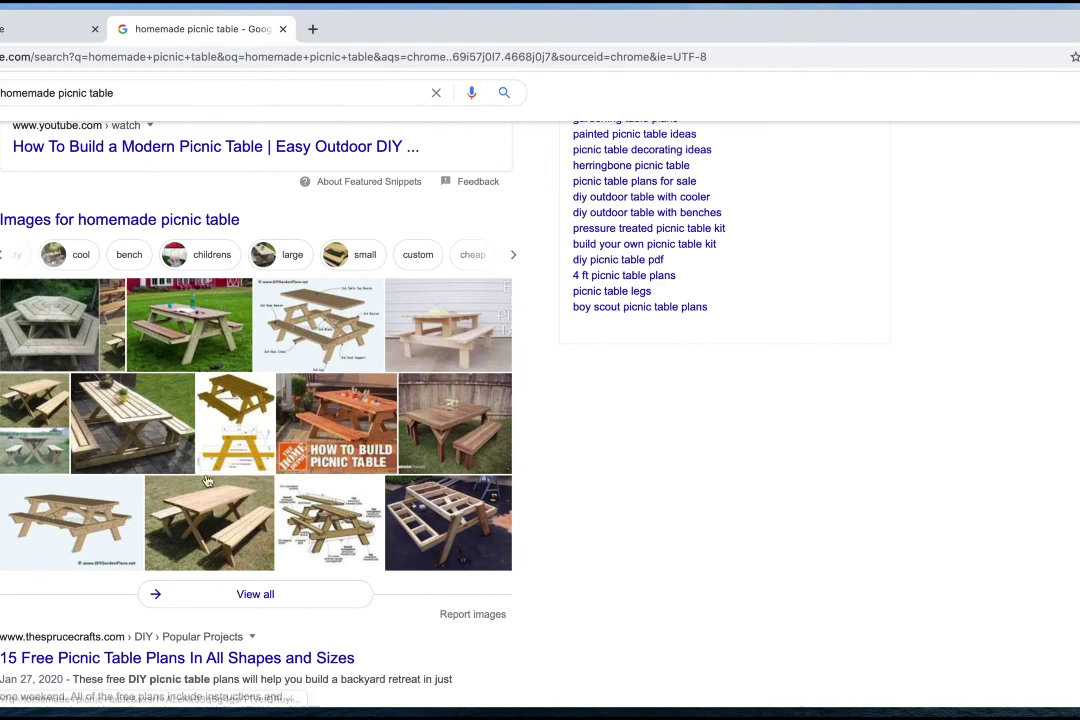
scroll(185, 430, down, 2)
scroll(160, 512, down, 5)
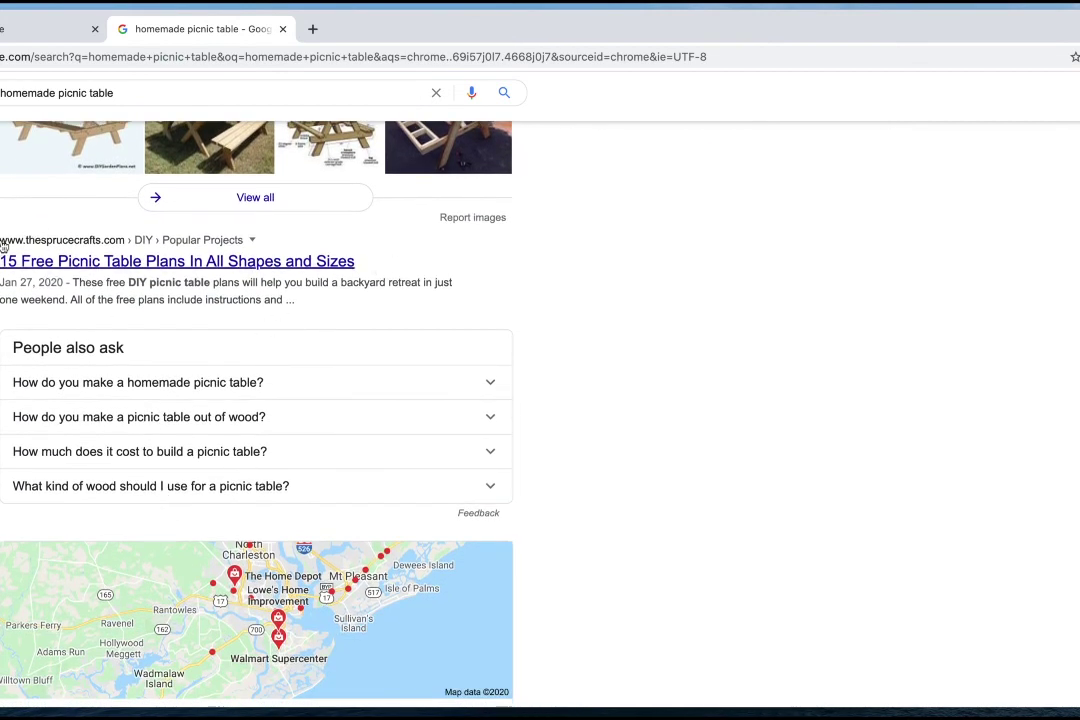
drag(3, 241, 248, 246)
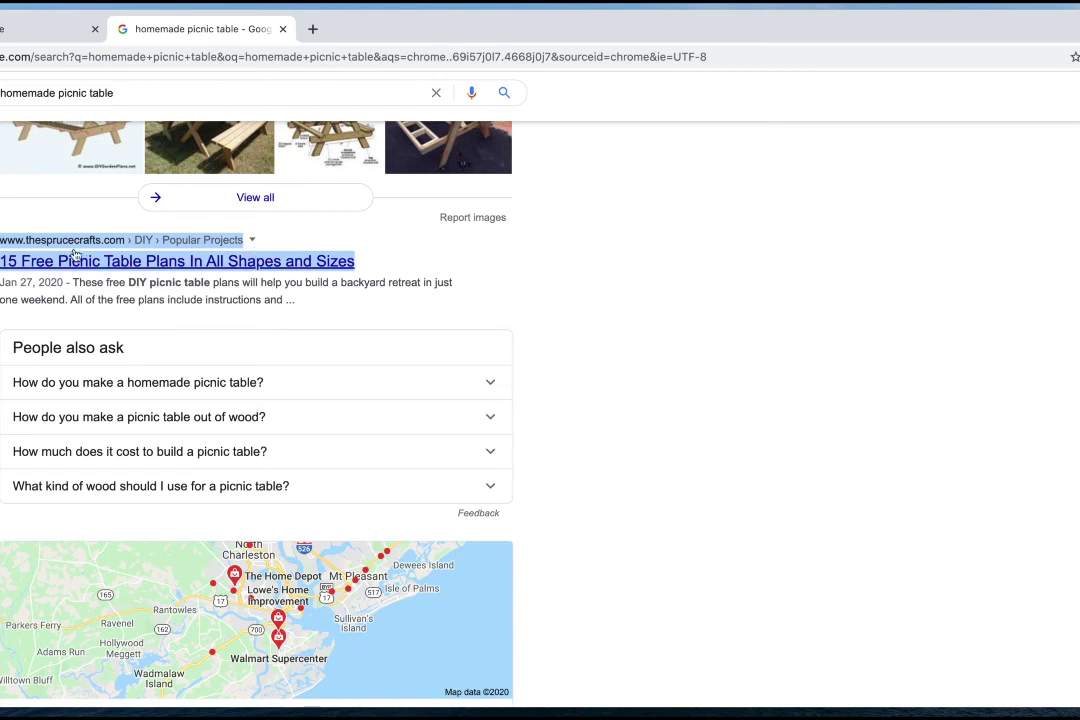
Step: Expand 'What kind of wood should I use for a picnic table?' showing fir, composites, cedar, redwood
click(366, 282)
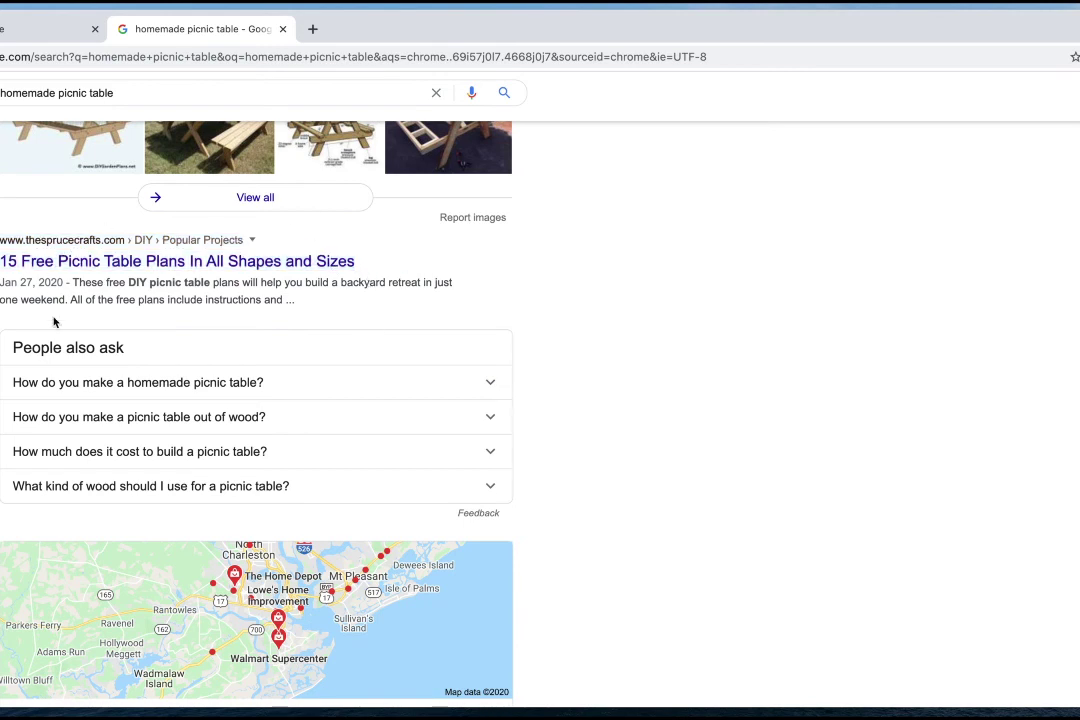
scroll(59, 320, down, 2)
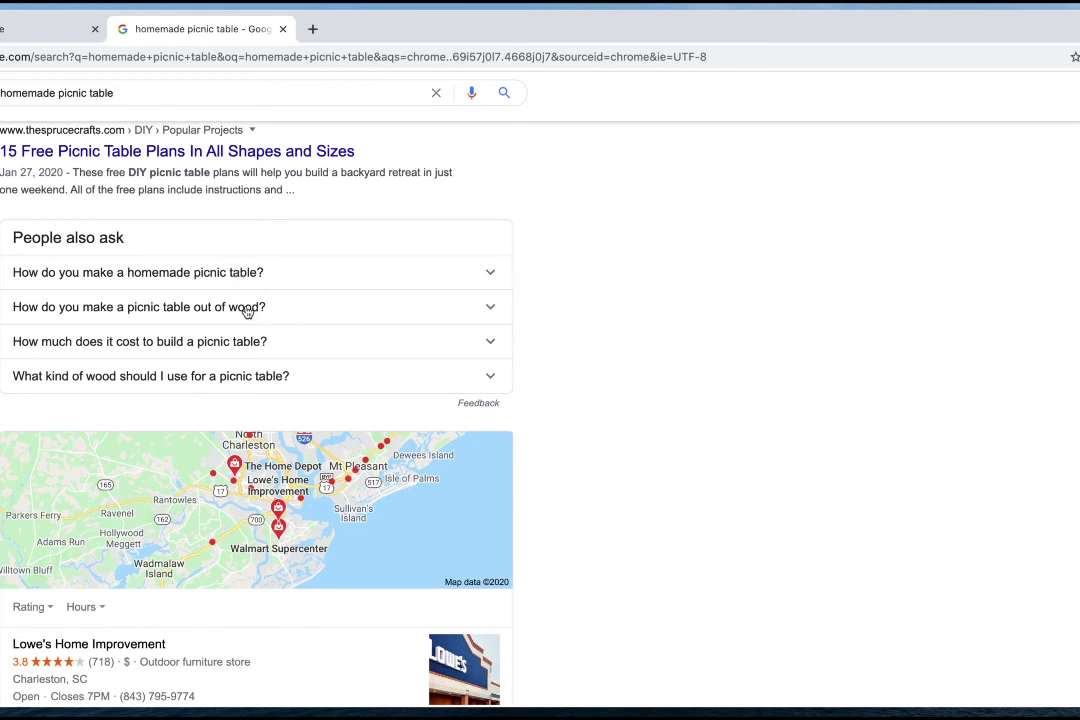
scroll(251, 310, down, 1)
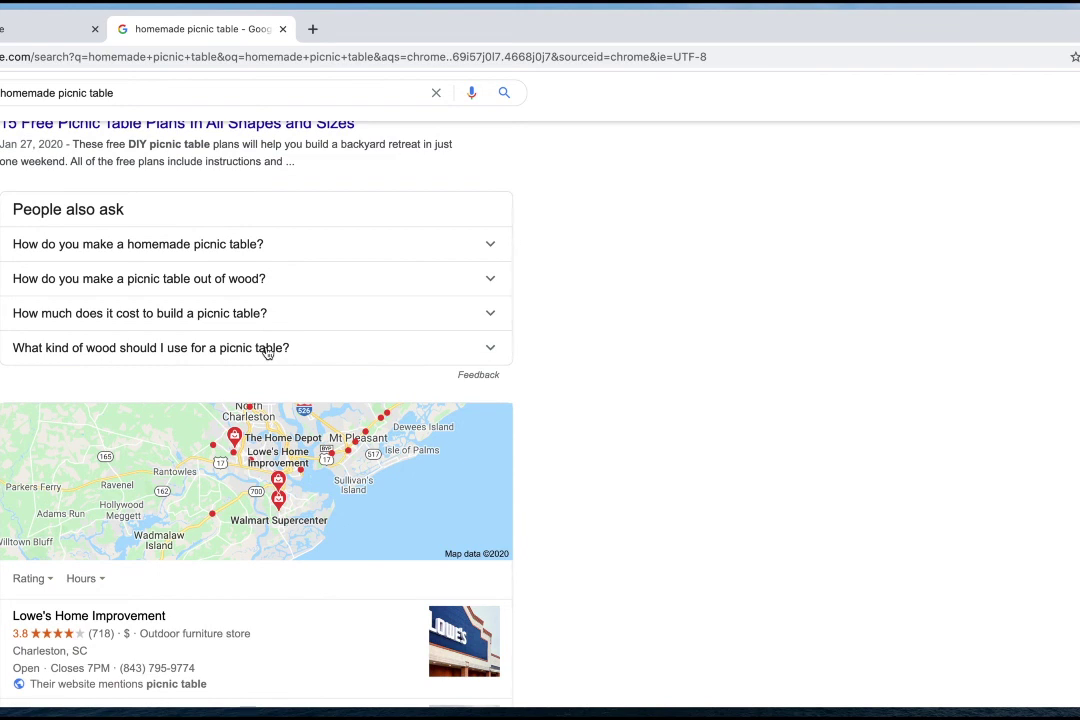
drag(301, 352, 12, 312)
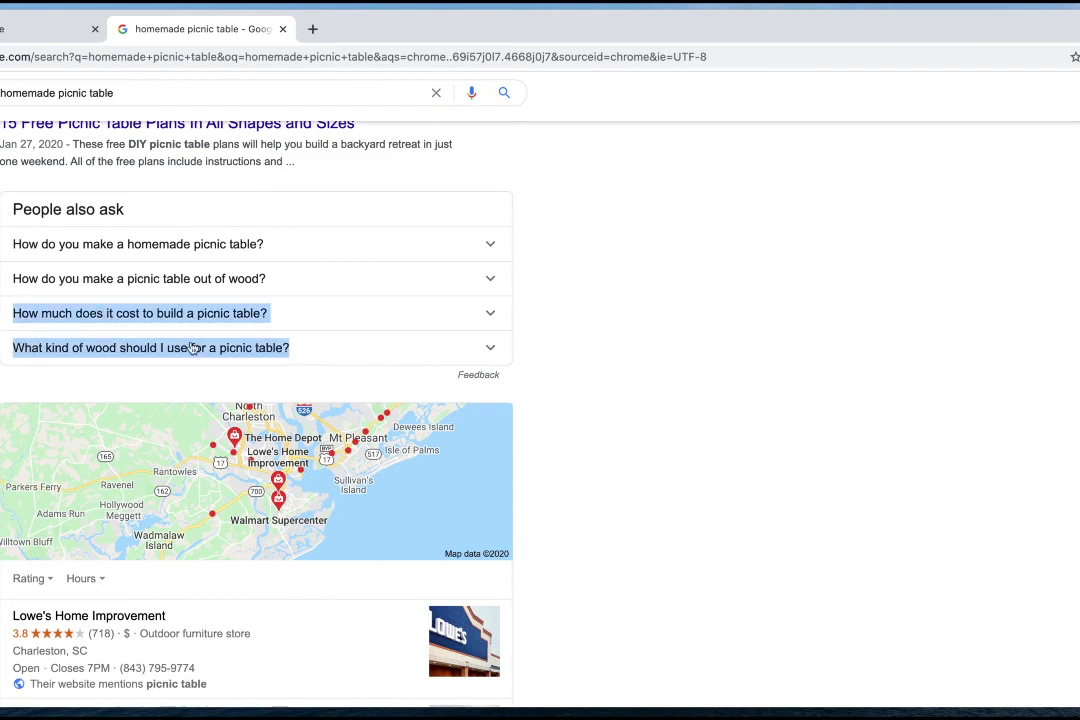
click(312, 350)
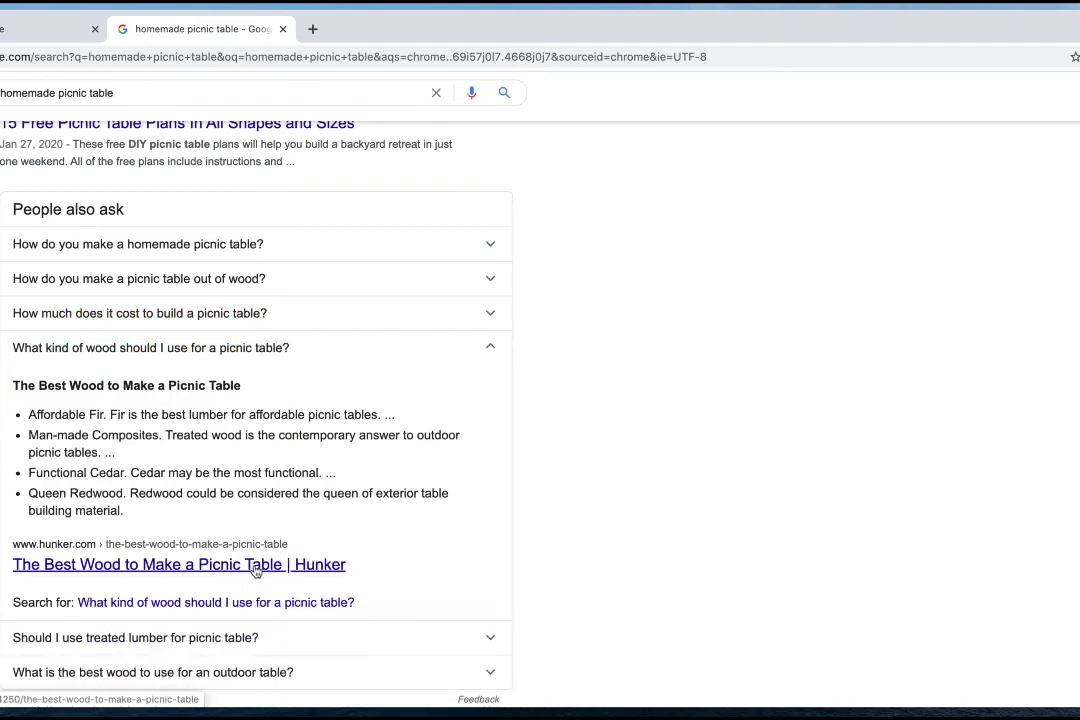
Step: Collapse the wood answer and scroll down to related searches like octagon and 8 foot picnic table plans
click(157, 355)
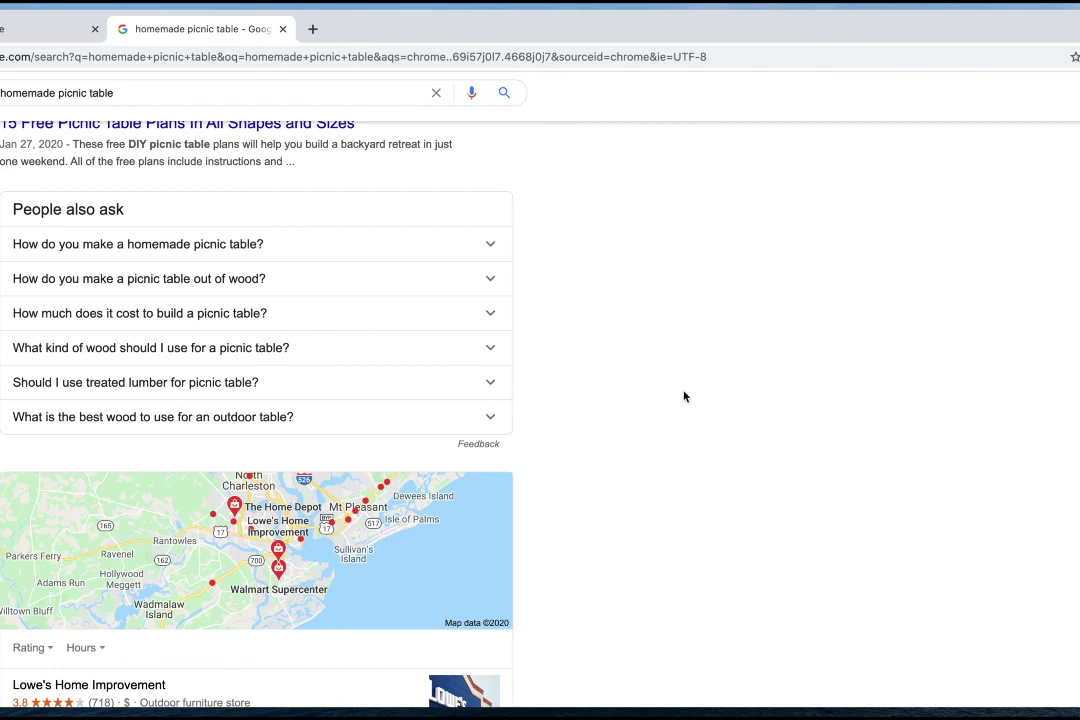
scroll(243, 391, down, 8)
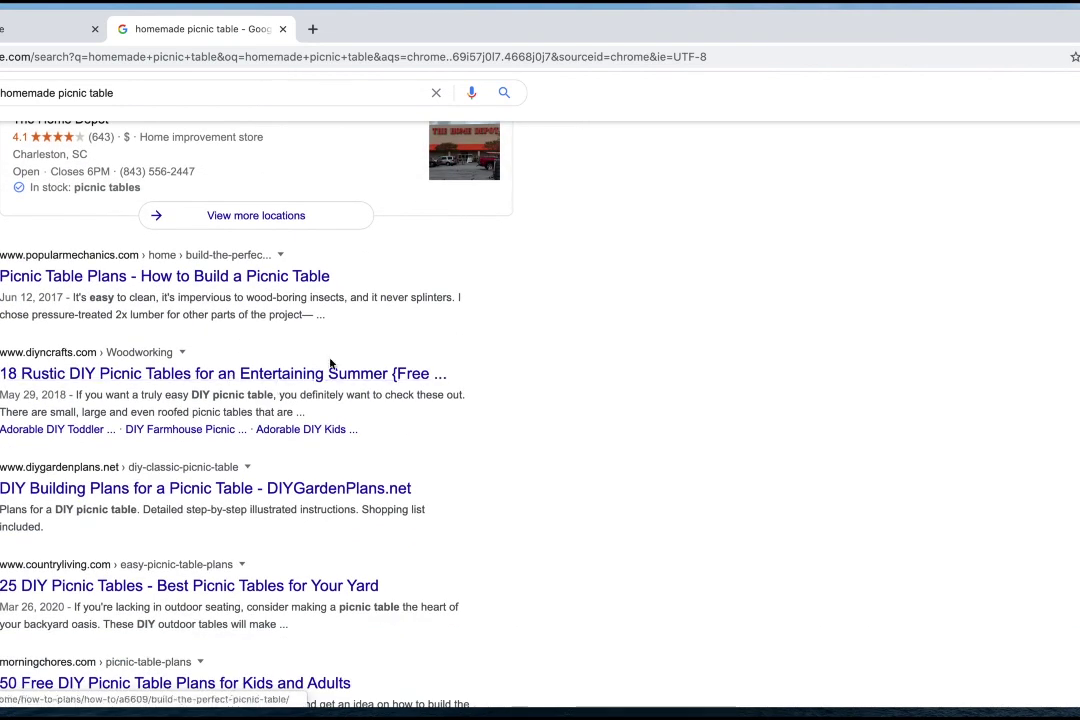
scroll(320, 375, down, 2)
scroll(332, 369, down, 2)
scroll(332, 369, up, 1)
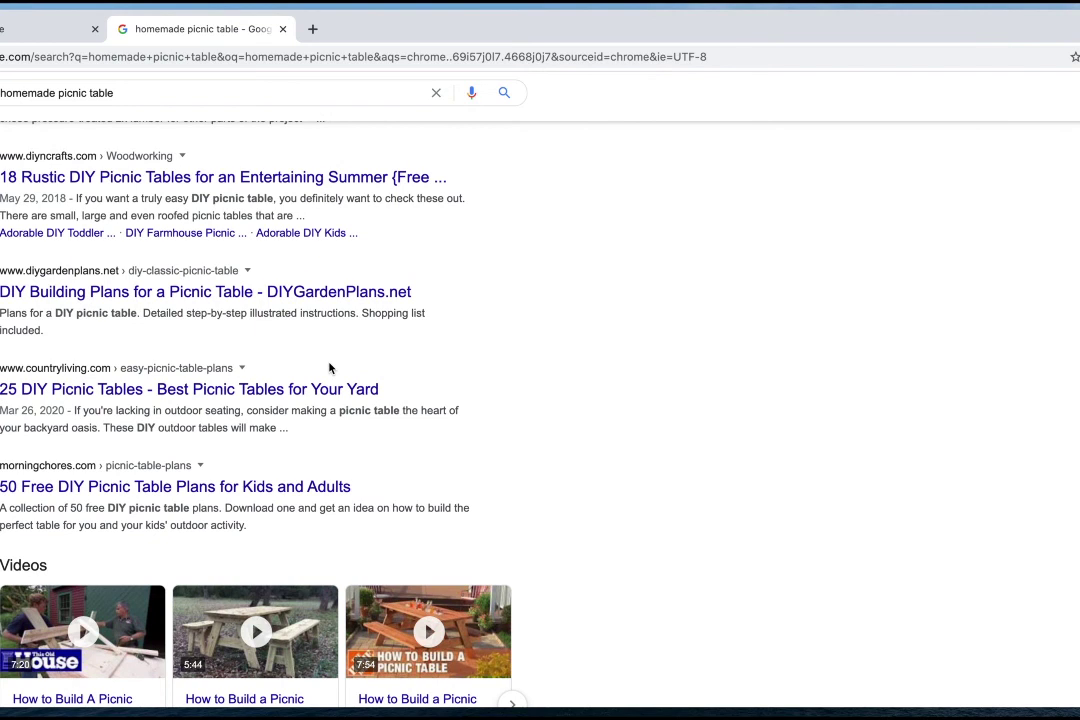
scroll(335, 370, down, 6)
scroll(347, 377, down, 2)
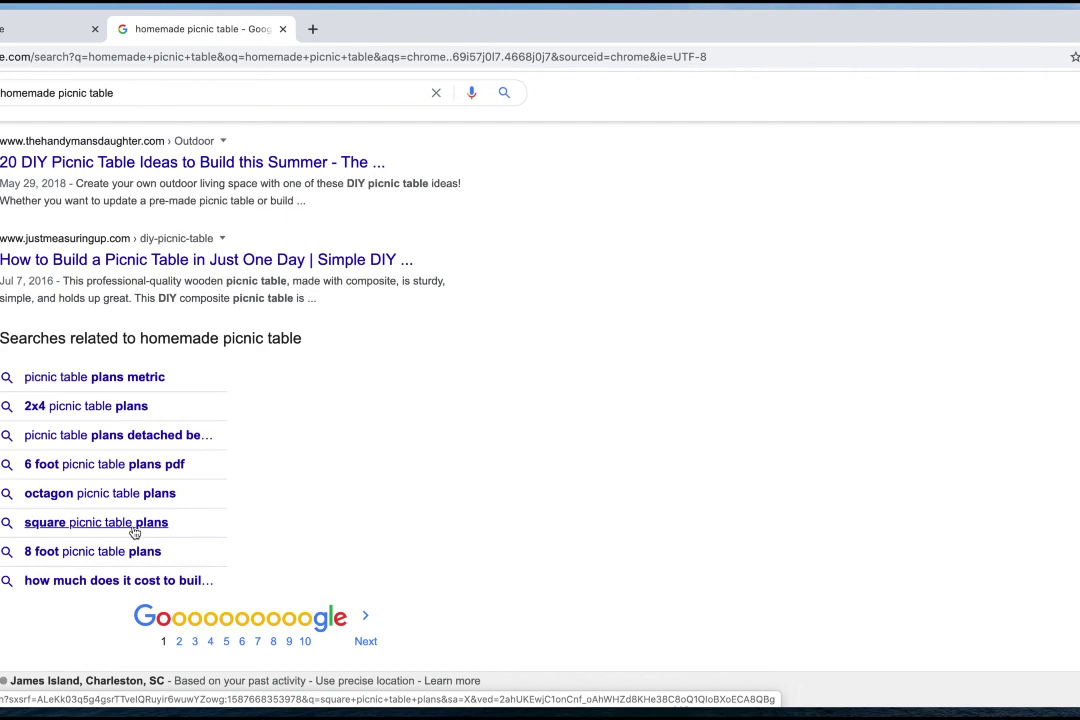
scroll(436, 497, up, 15)
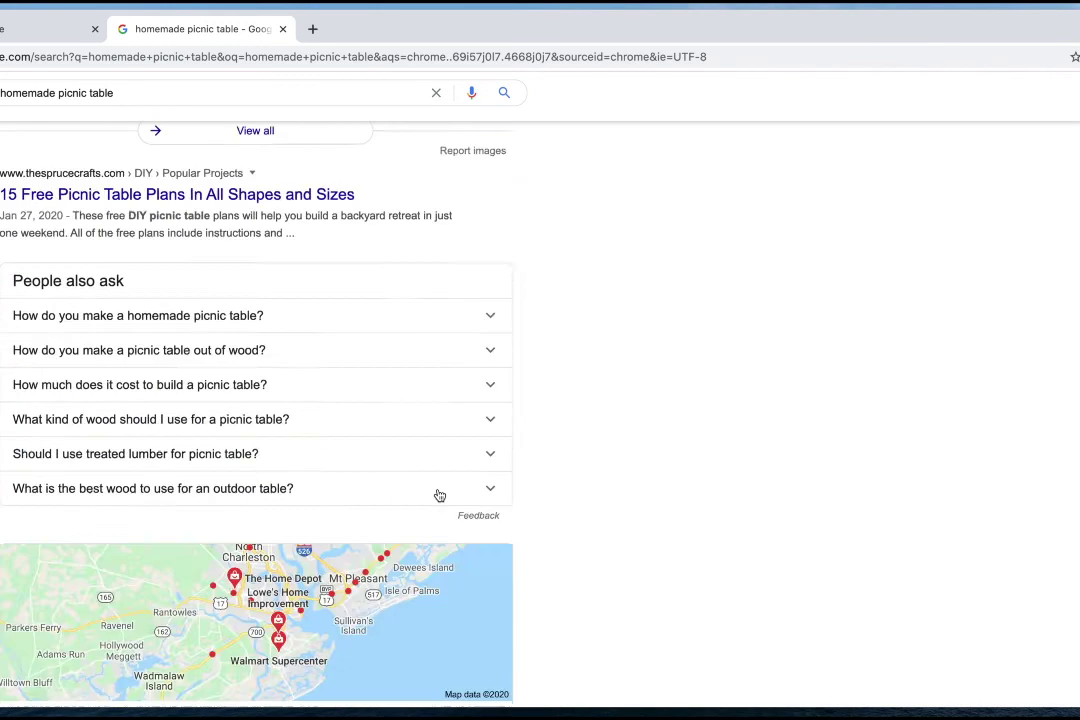
scroll(439, 495, up, 5)
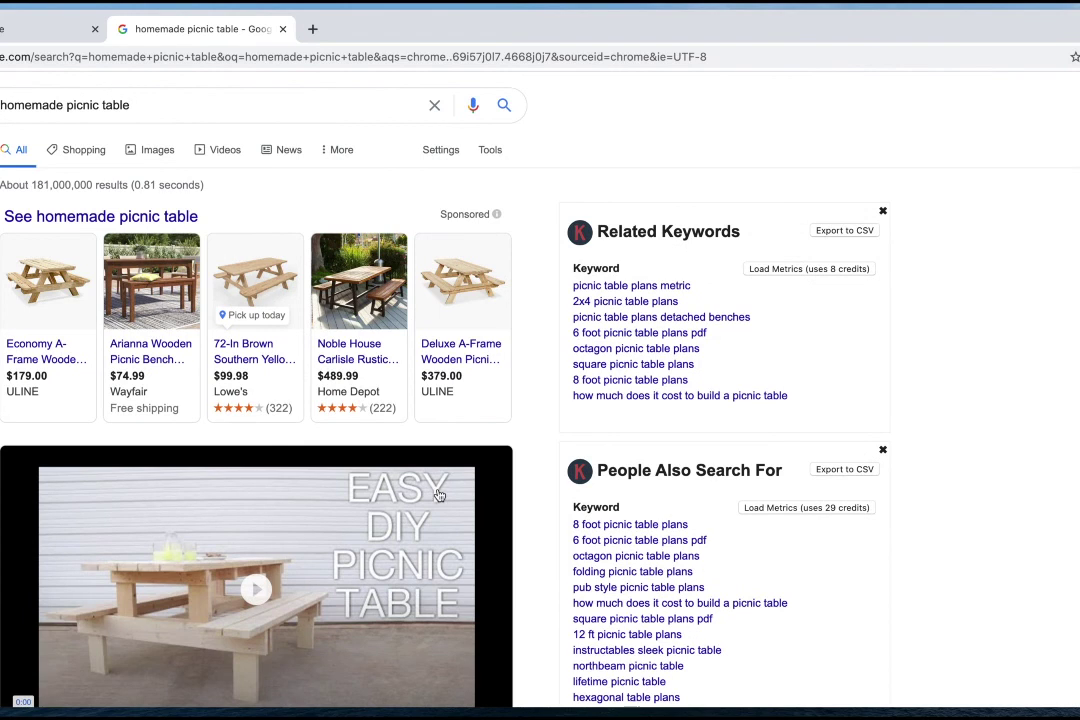